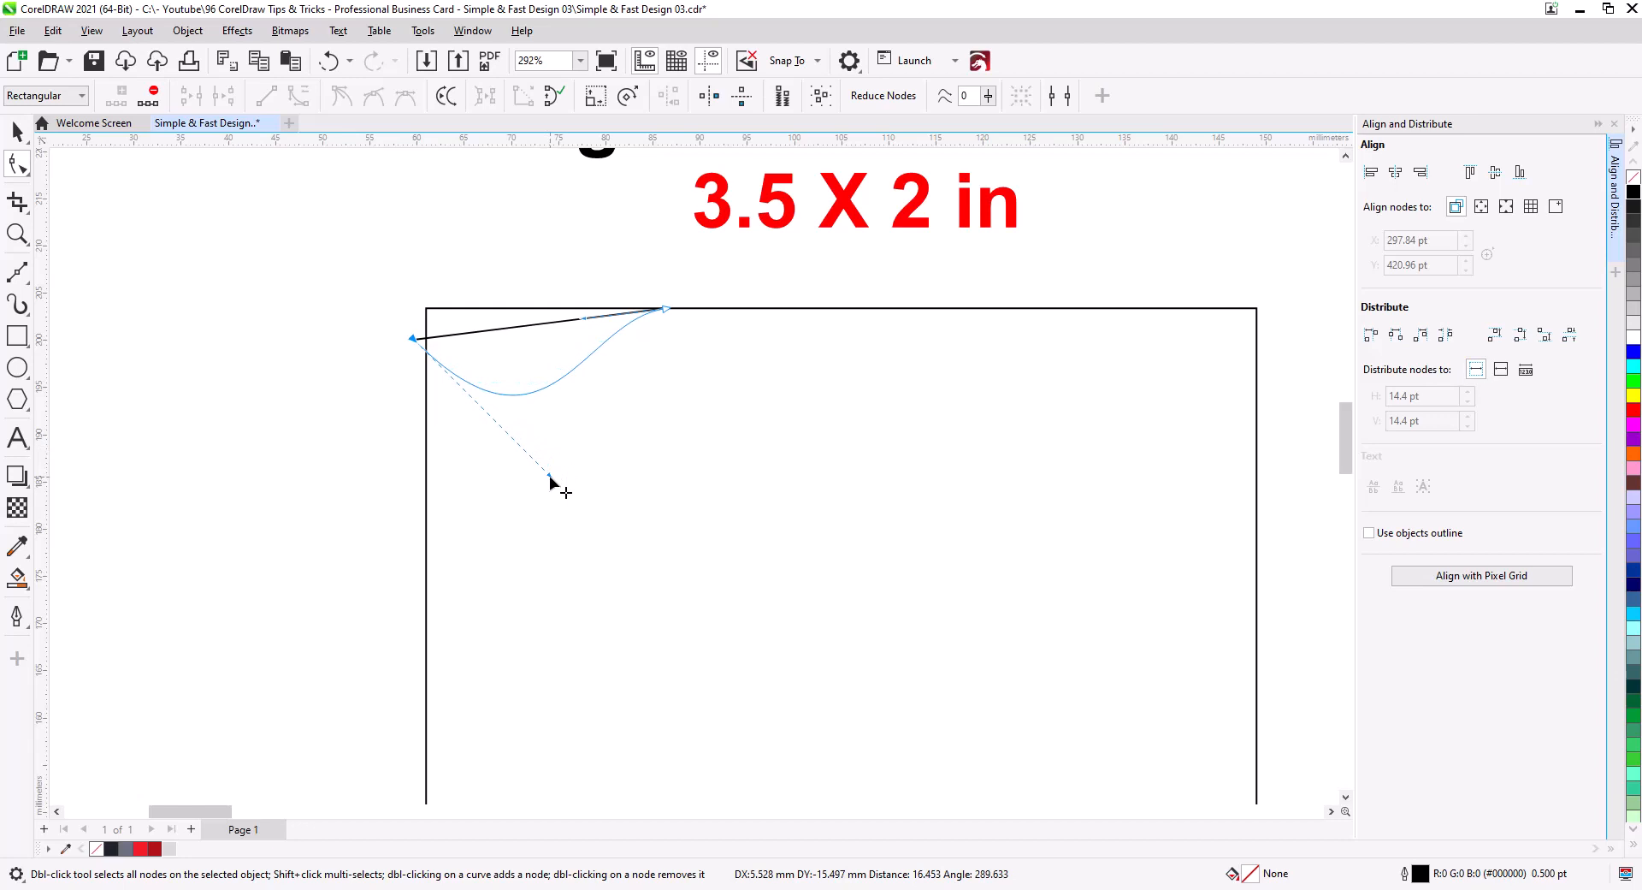
# - Adjust both handles of the short curve at the card's upper-left corner to shape it into an S-curve
pyautogui.moveTo(549, 475); pyautogui.dragTo(549, 459)
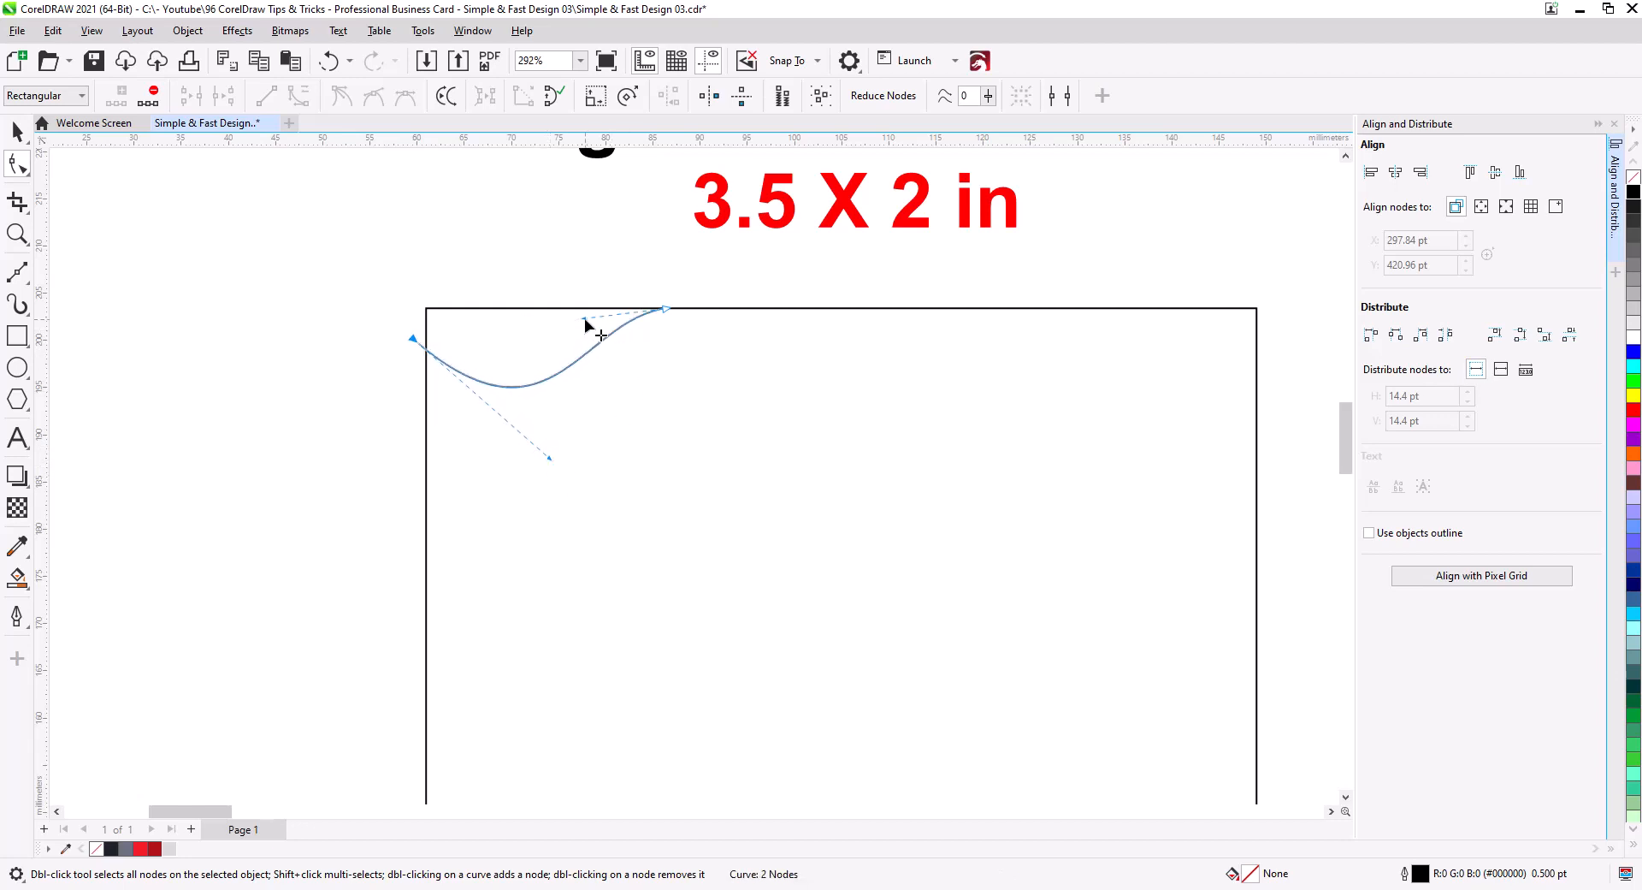
pyautogui.moveTo(585, 319); pyautogui.dragTo(586, 323)
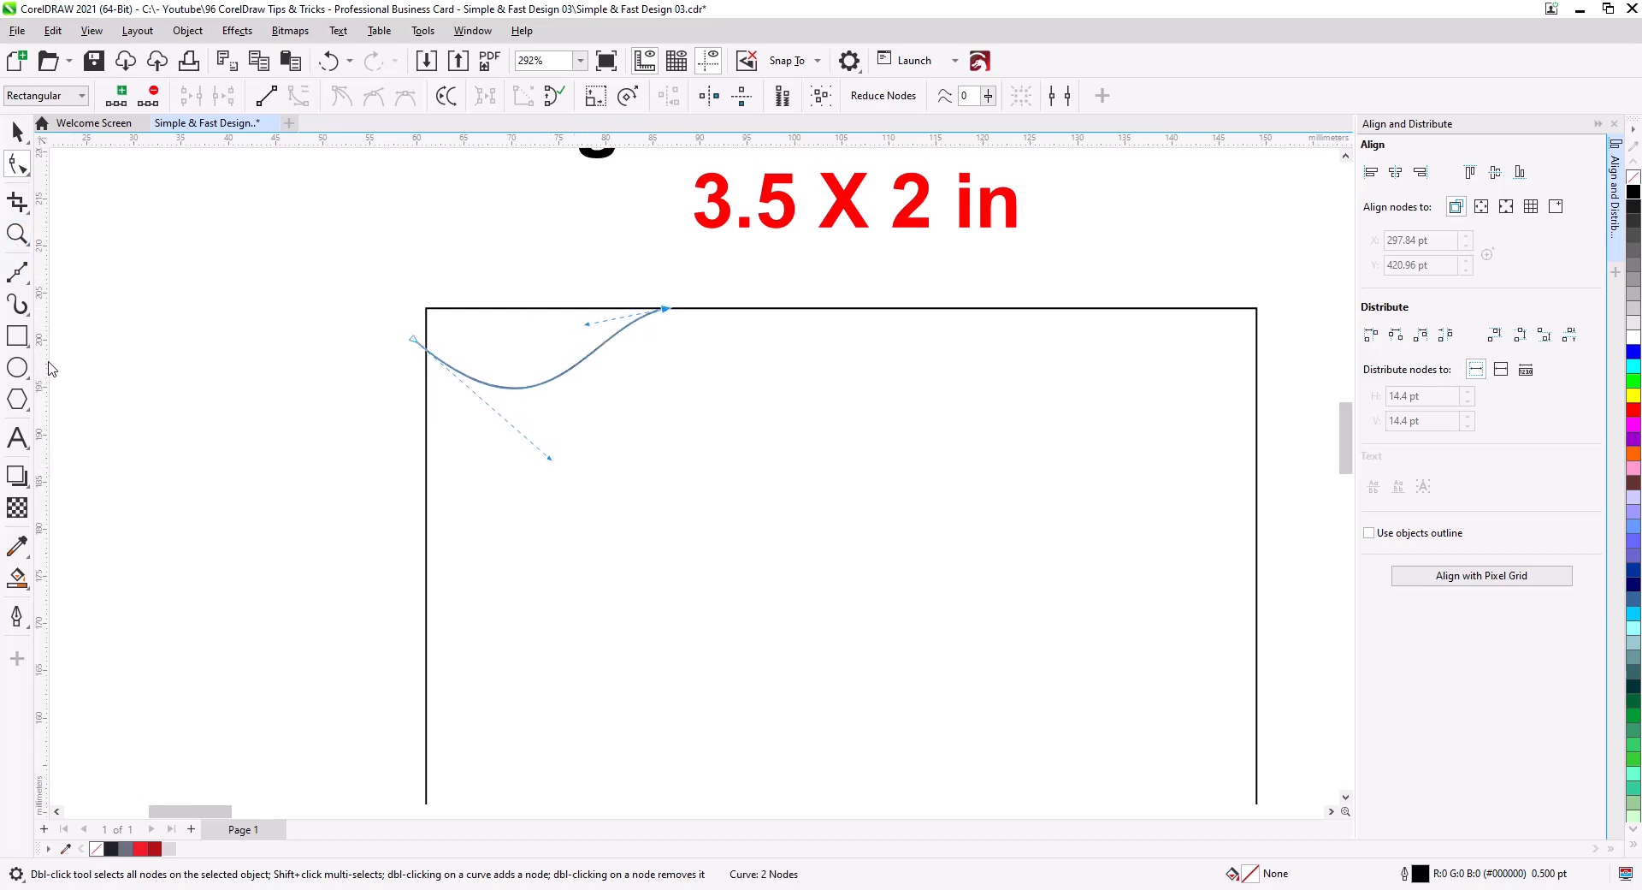
# - Draw a five-node Bézier line from the middle of the short curve across the card to its right edge
pyautogui.click(21, 276)
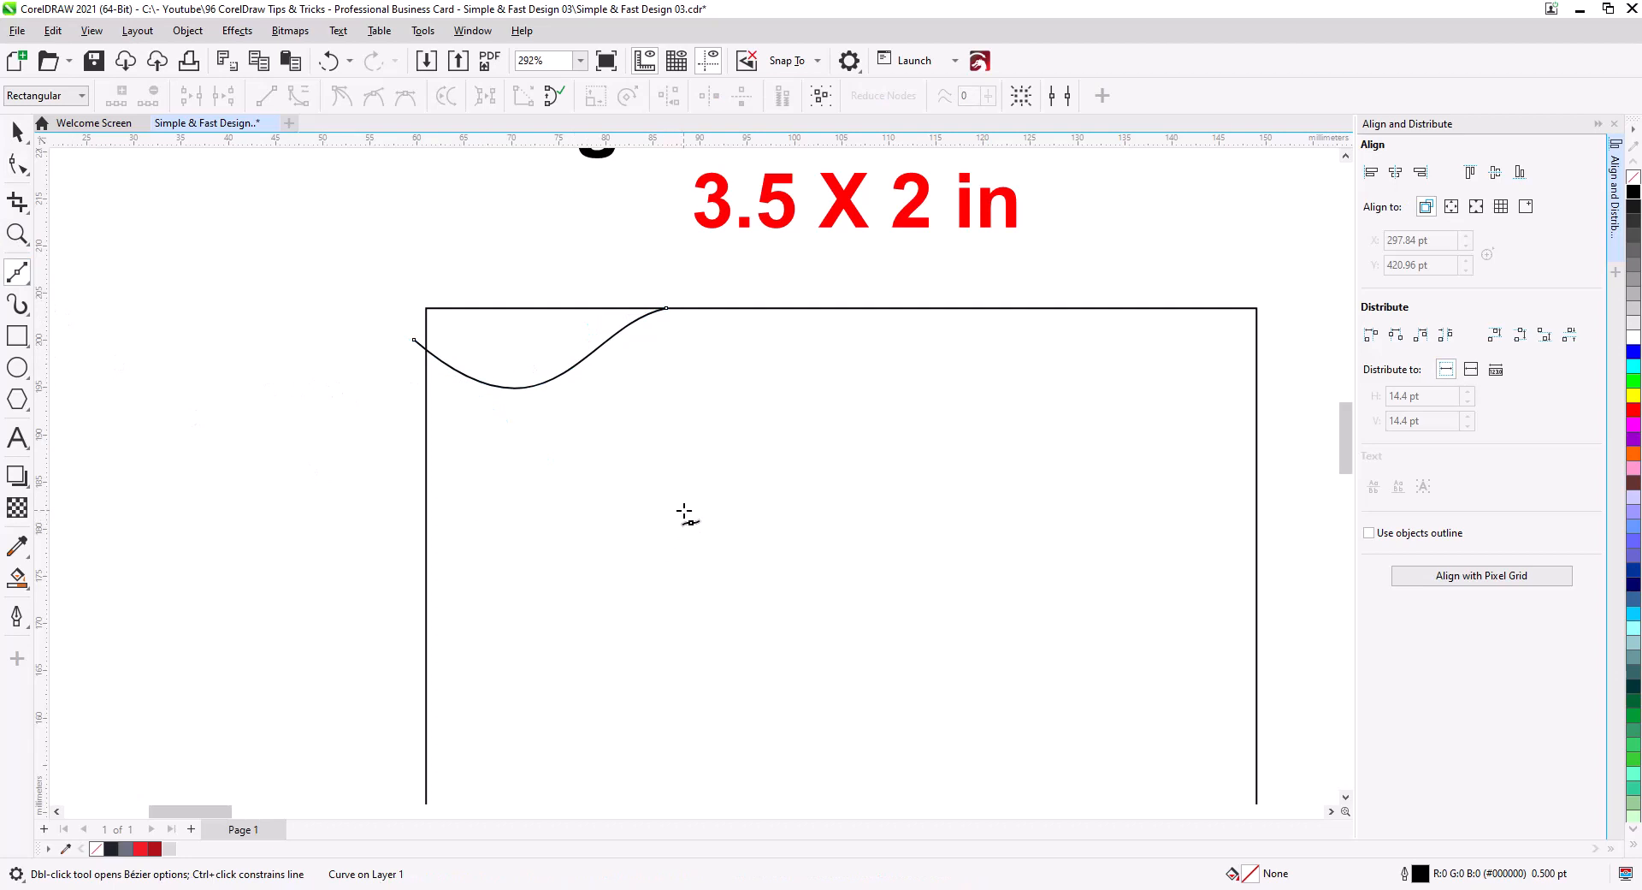
pyautogui.click(589, 357)
pyautogui.click(672, 379)
pyautogui.click(842, 378)
pyautogui.click(1180, 378)
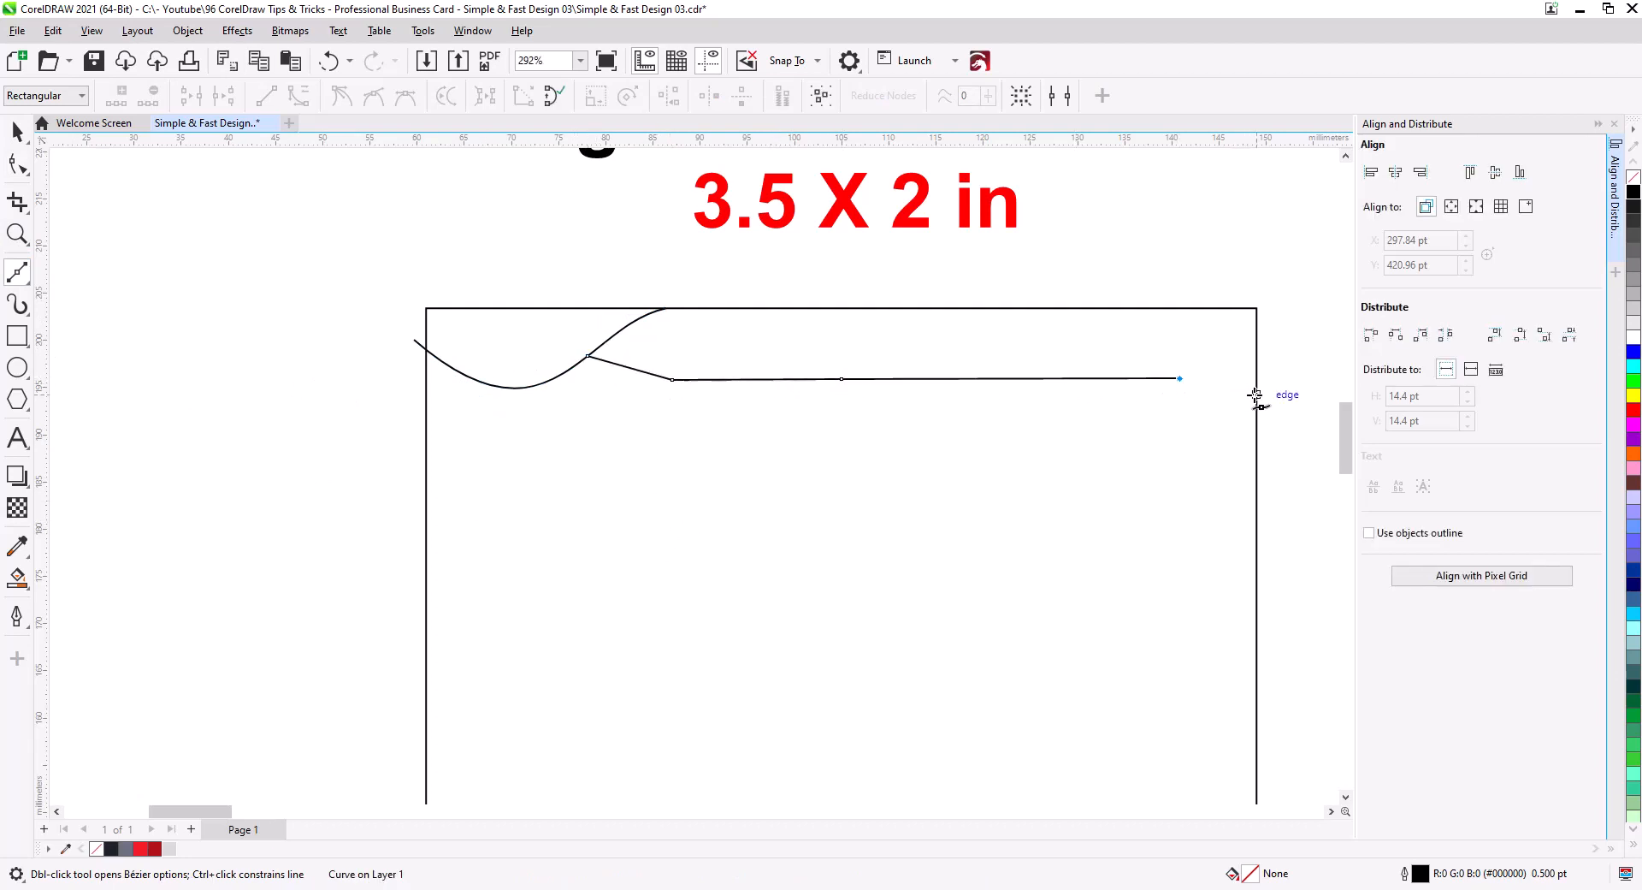
pyautogui.click(1256, 422)
# - Bend the line's segments into a wave with smooth inner nodes, lowering its end point on the card's right edge
pyautogui.press('F10')
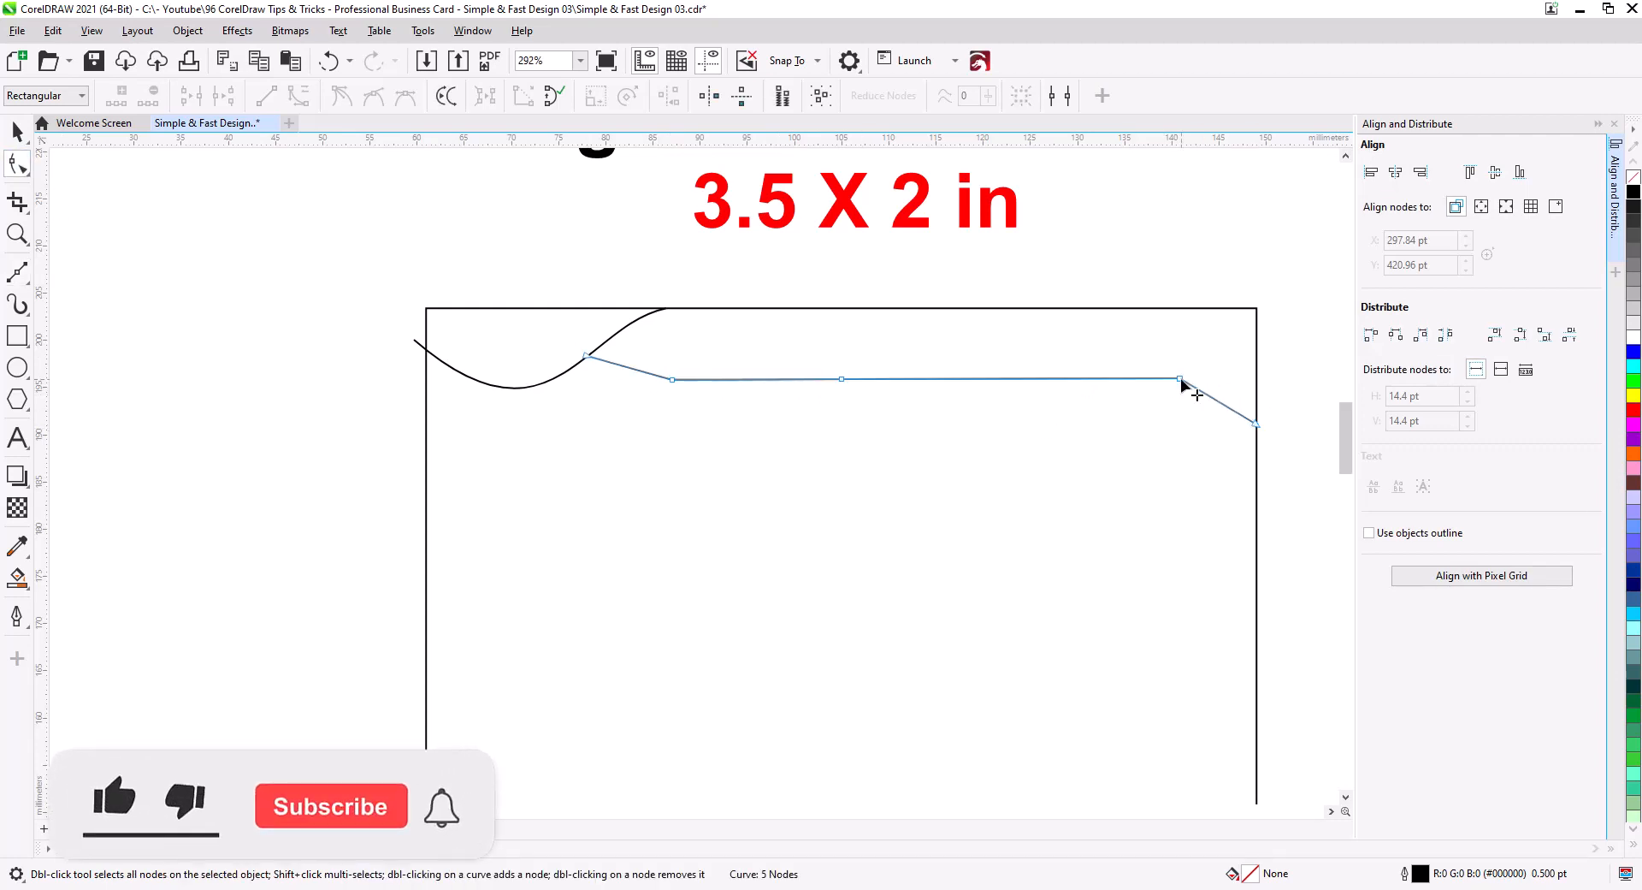
pyautogui.moveTo(1181, 378); pyautogui.dragTo(1118, 378)
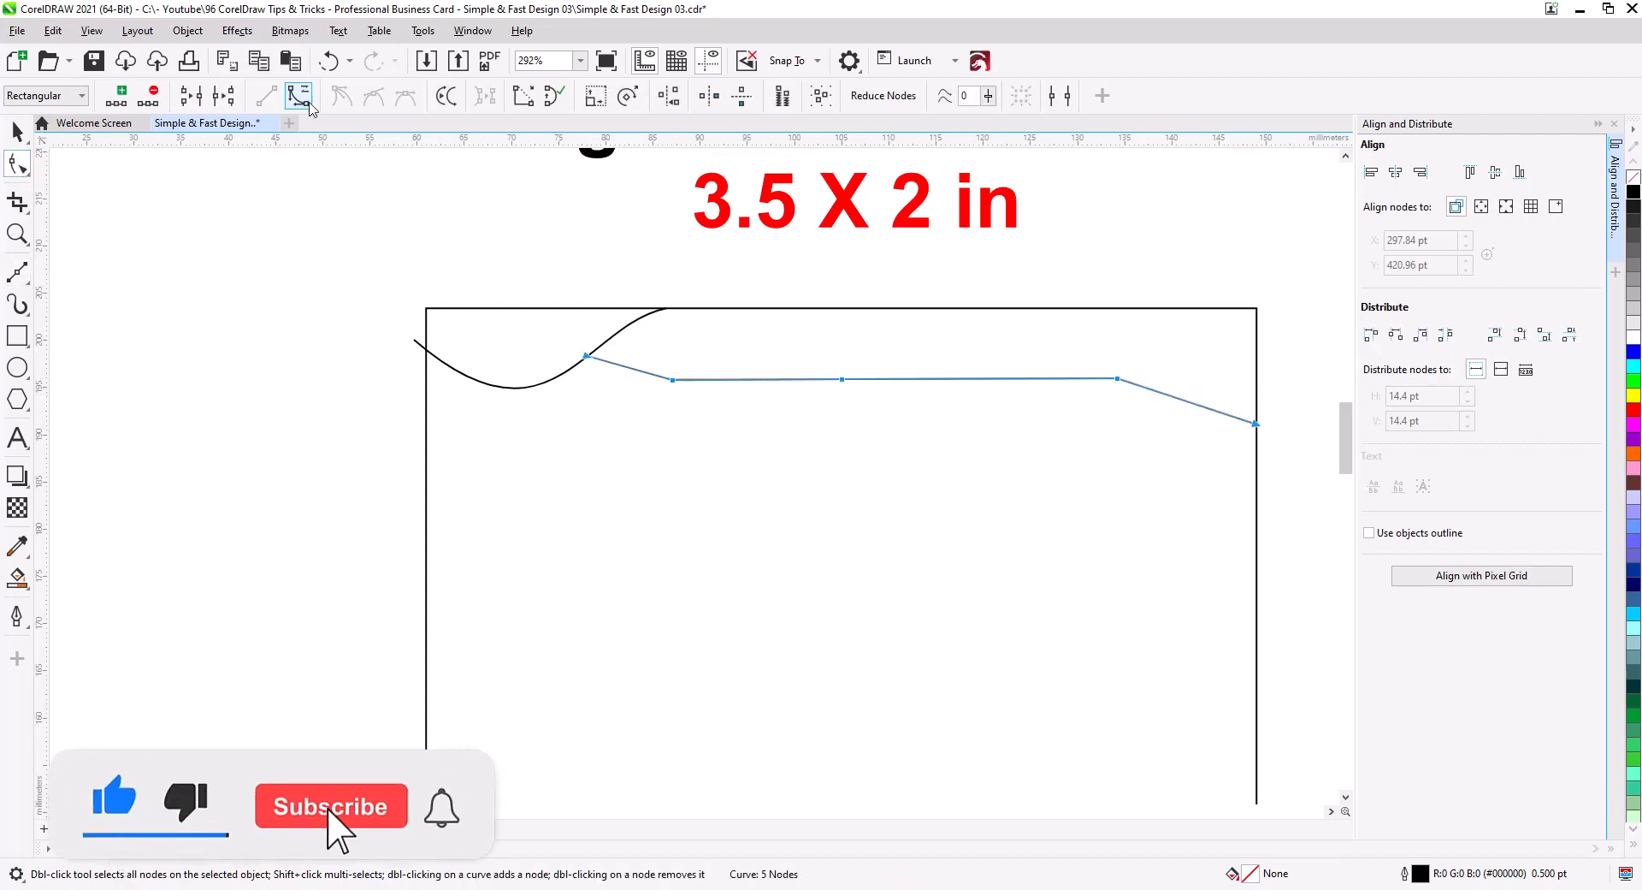
pyautogui.moveTo(651, 371); pyautogui.dragTo(748, 427)
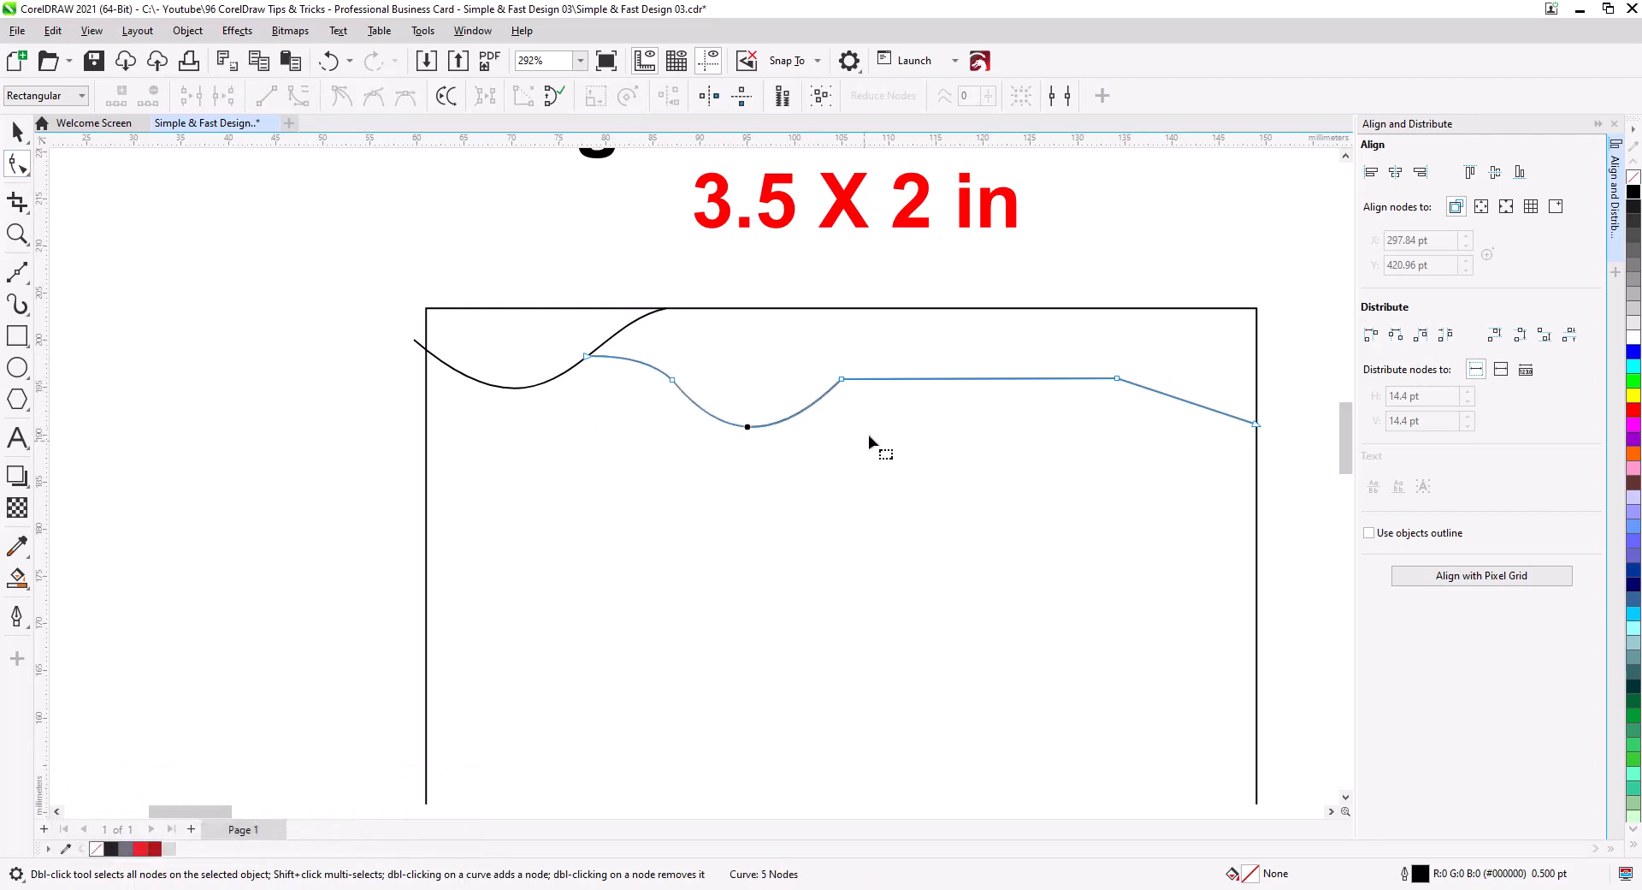
pyautogui.moveTo(953, 378); pyautogui.dragTo(946, 349)
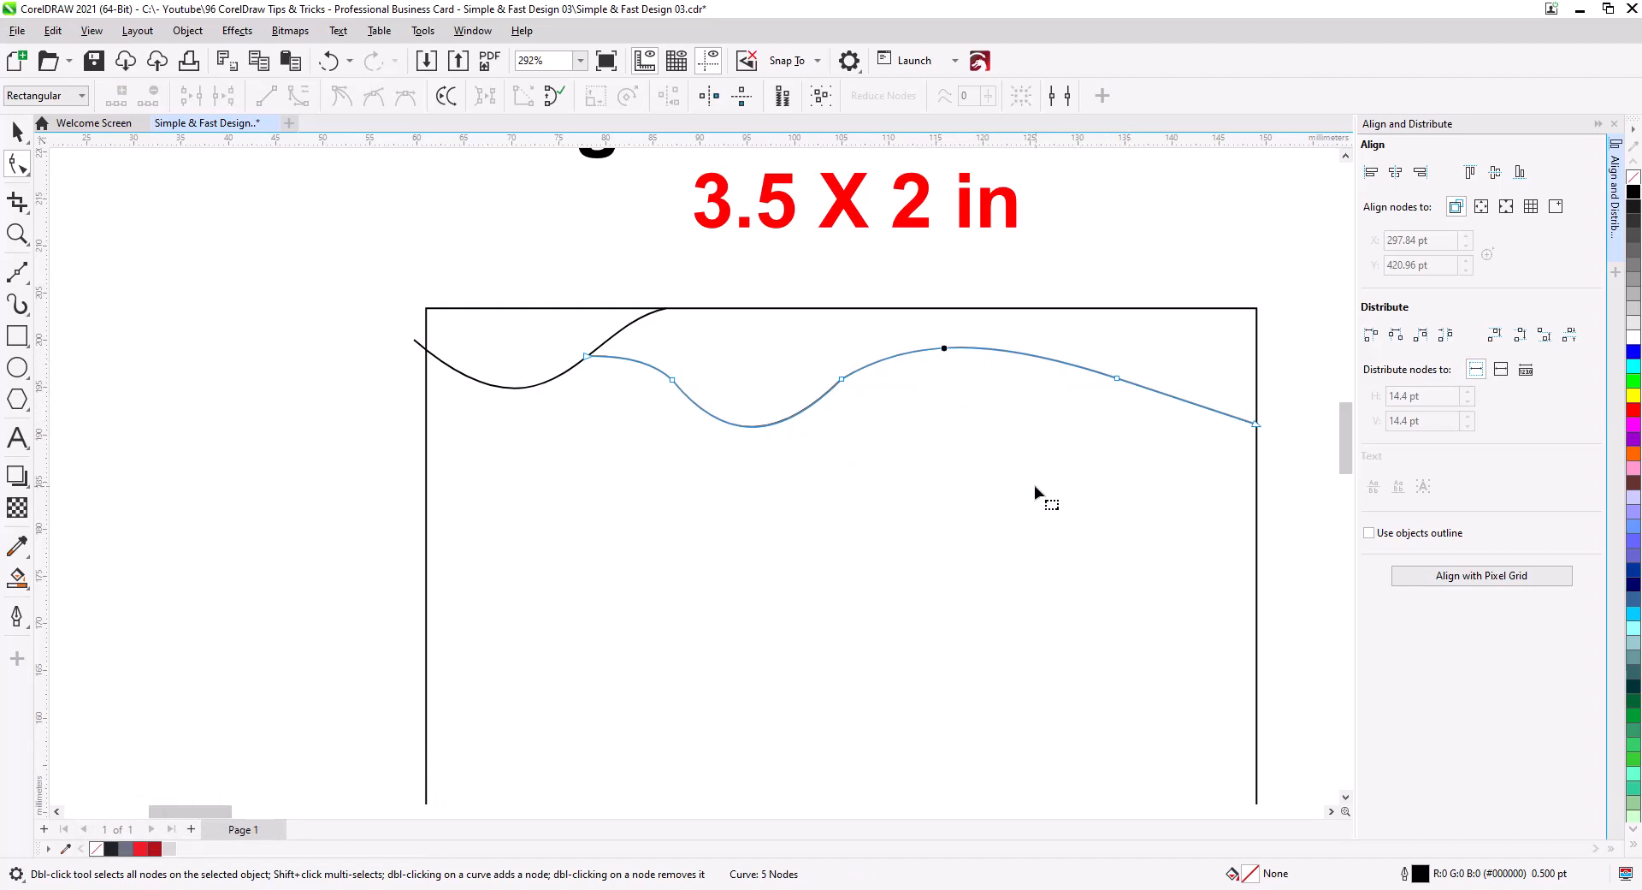
pyautogui.moveTo(1065, 351); pyautogui.dragTo(1063, 349)
pyautogui.moveTo(1164, 397); pyautogui.dragTo(1157, 420)
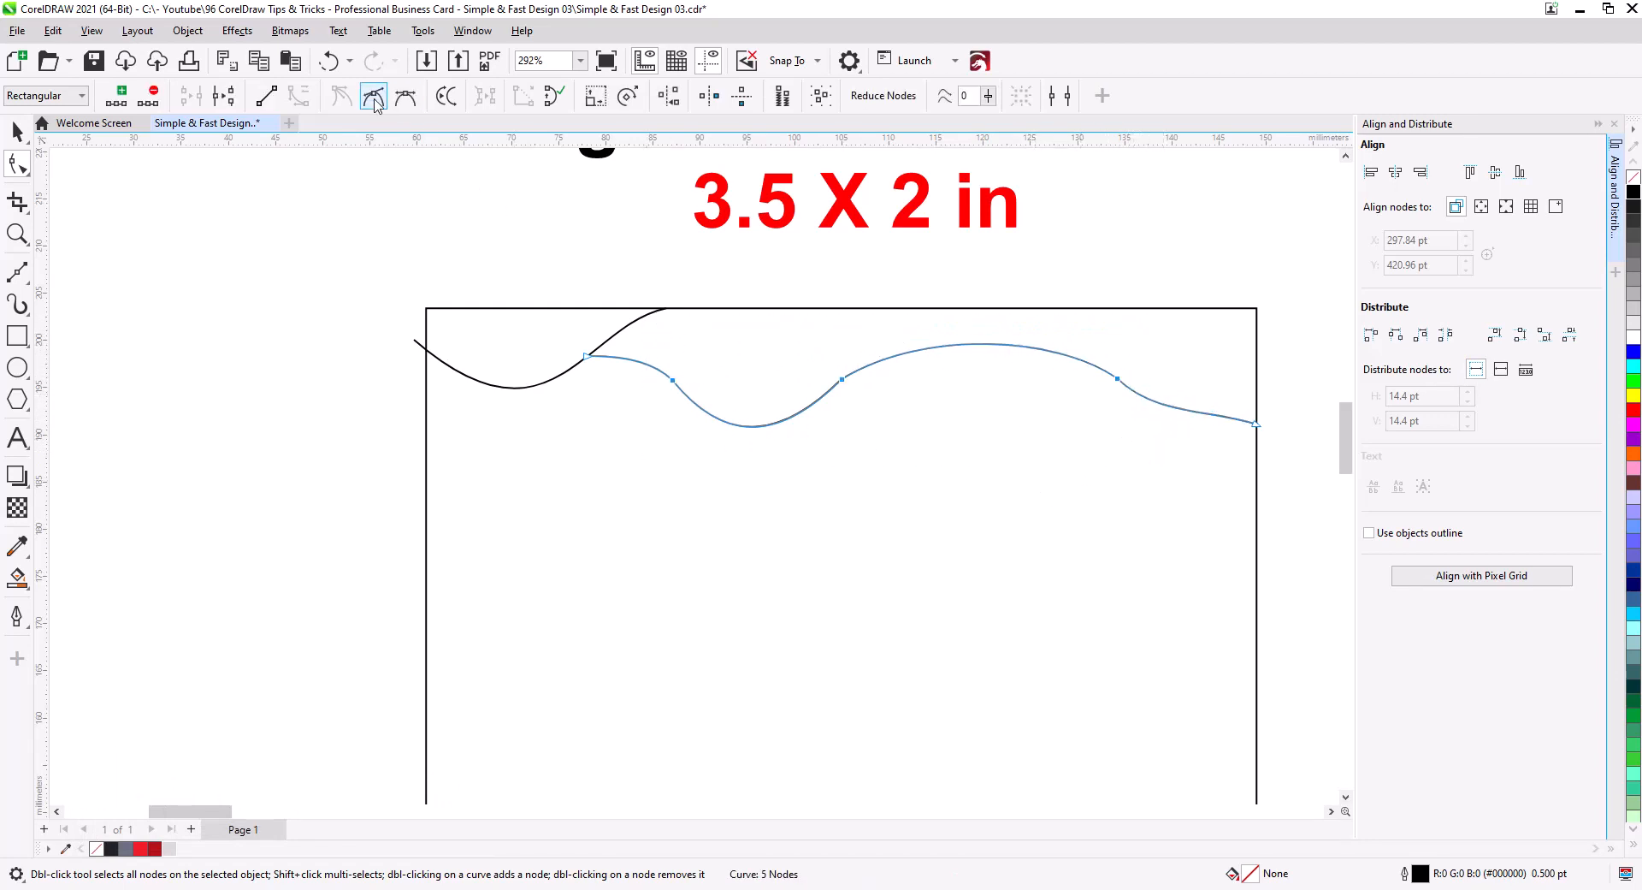
pyautogui.click(374, 97)
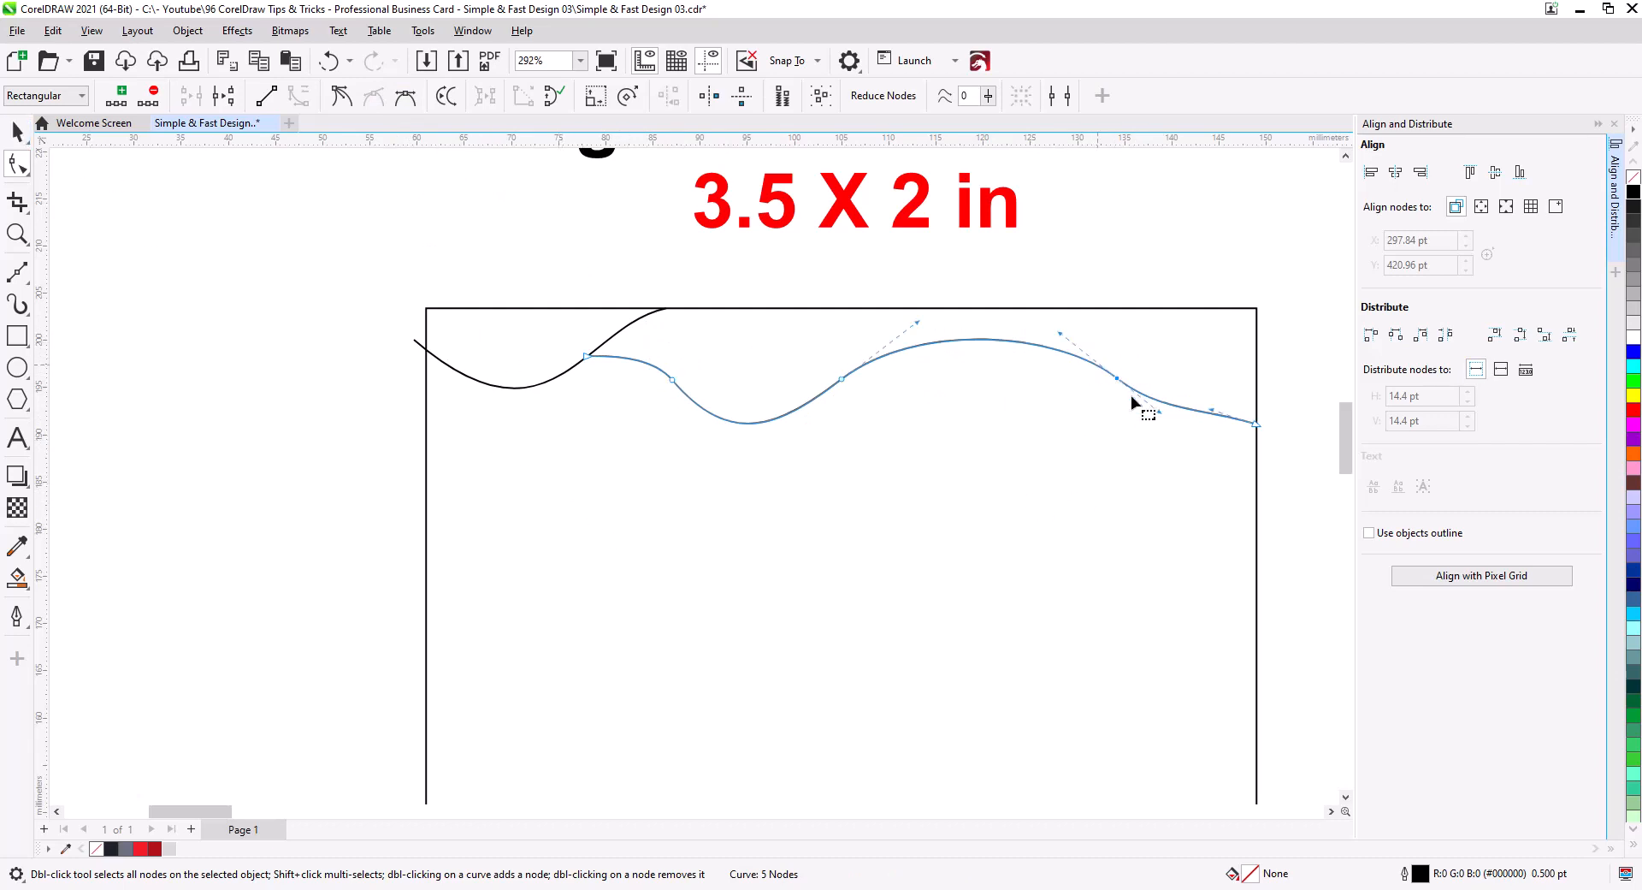
pyautogui.moveTo(1159, 412); pyautogui.dragTo(1258, 448)
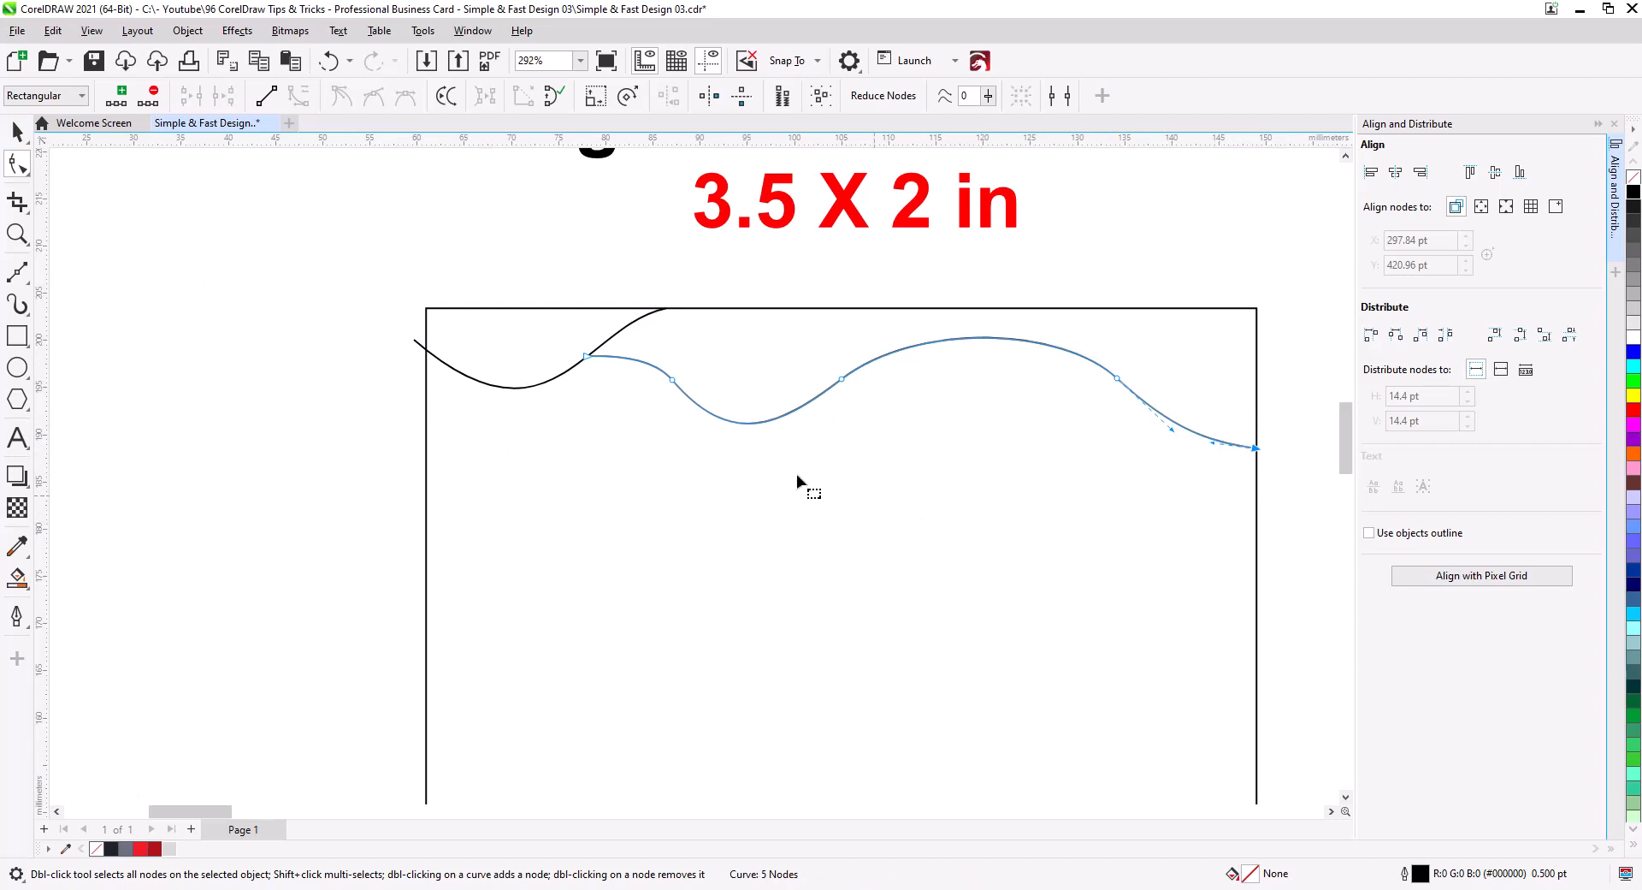
# - Move the long wave down about 1.5 mm and enlarge the short corner curve to 117%
pyautogui.press('space')
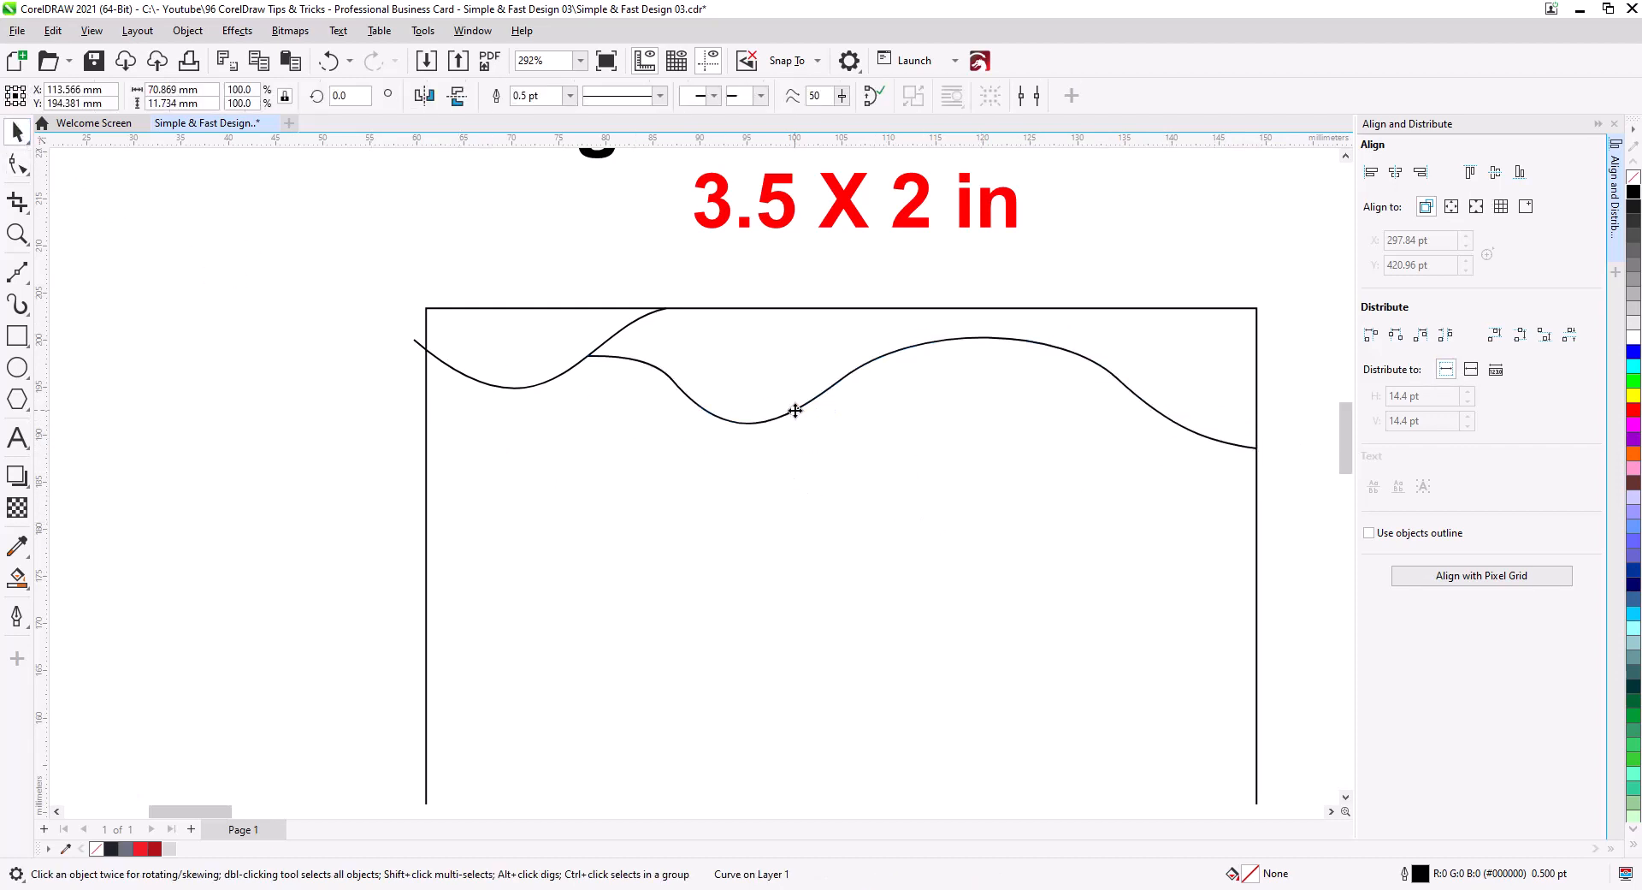
pyautogui.moveTo(796, 409); pyautogui.dragTo(795, 432)
pyautogui.click(552, 379)
pyautogui.moveTo(672, 394); pyautogui.dragTo(766, 435)
pyautogui.click(737, 443)
# - Send the long wave to the back of the layer and move its left end node onto the short curve
pyautogui.press('F10')
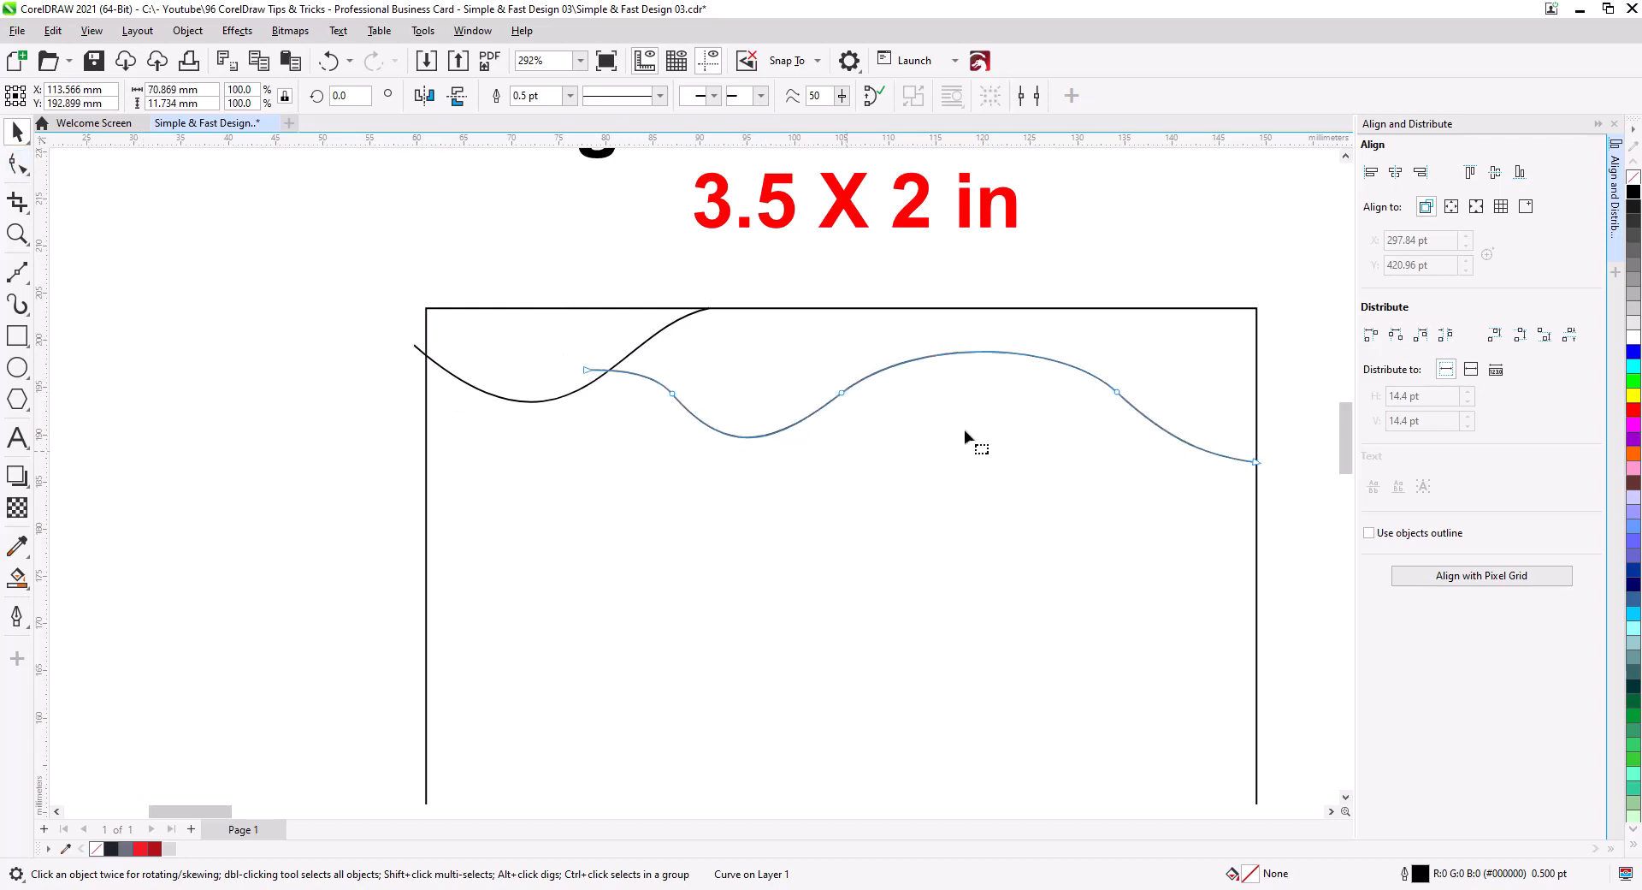
pyautogui.hotkey('shift', 'pagedown')
pyautogui.click(1110, 393)
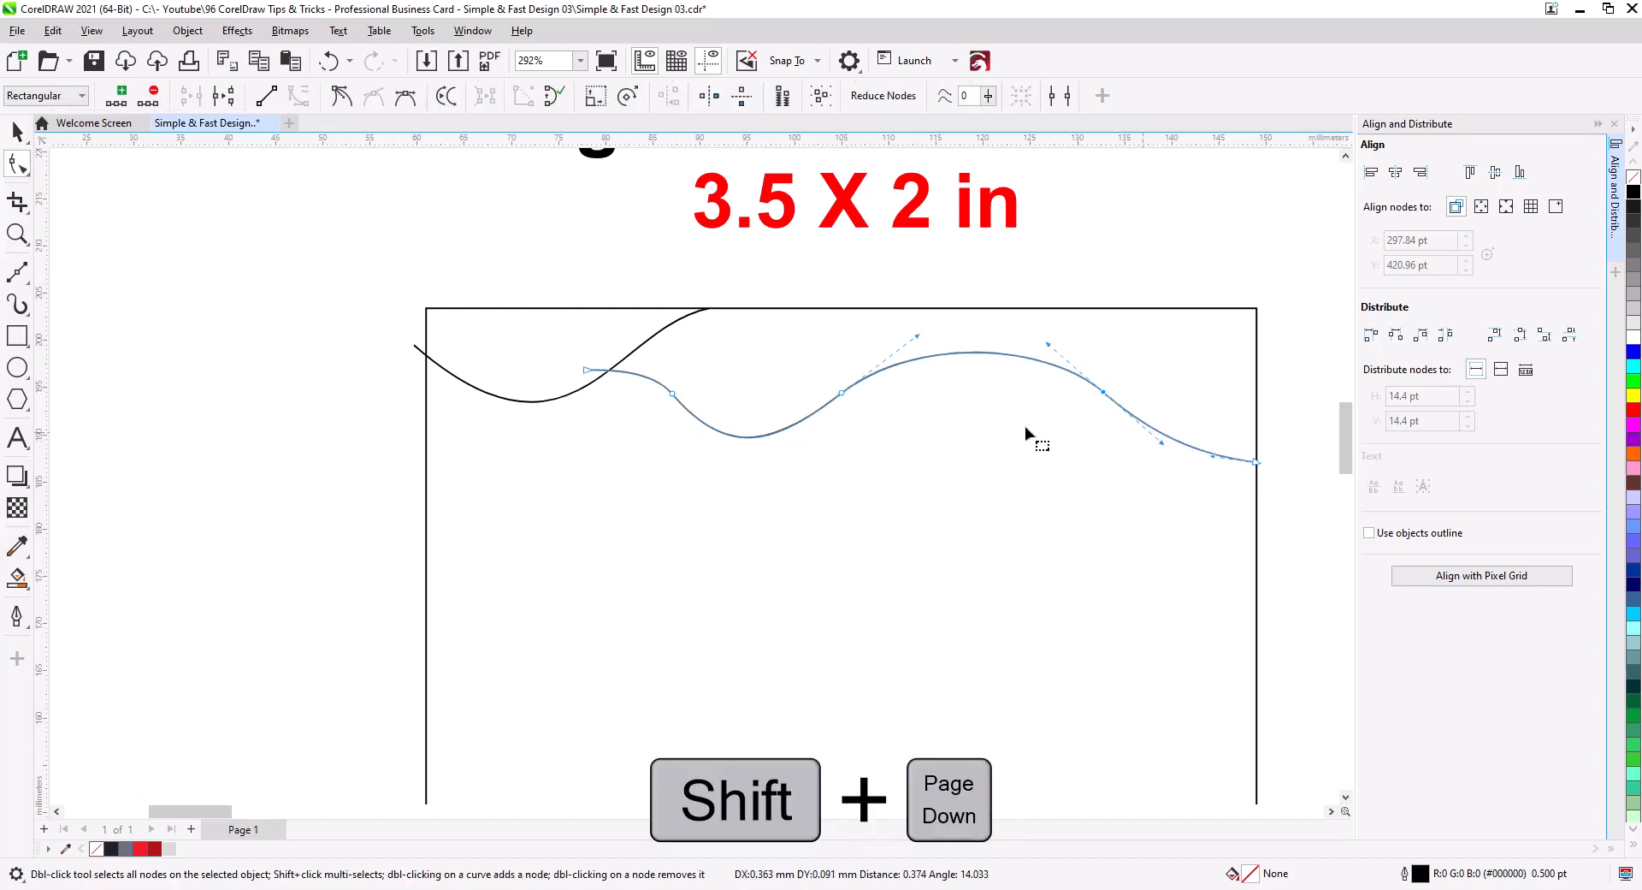
pyautogui.click(607, 369)
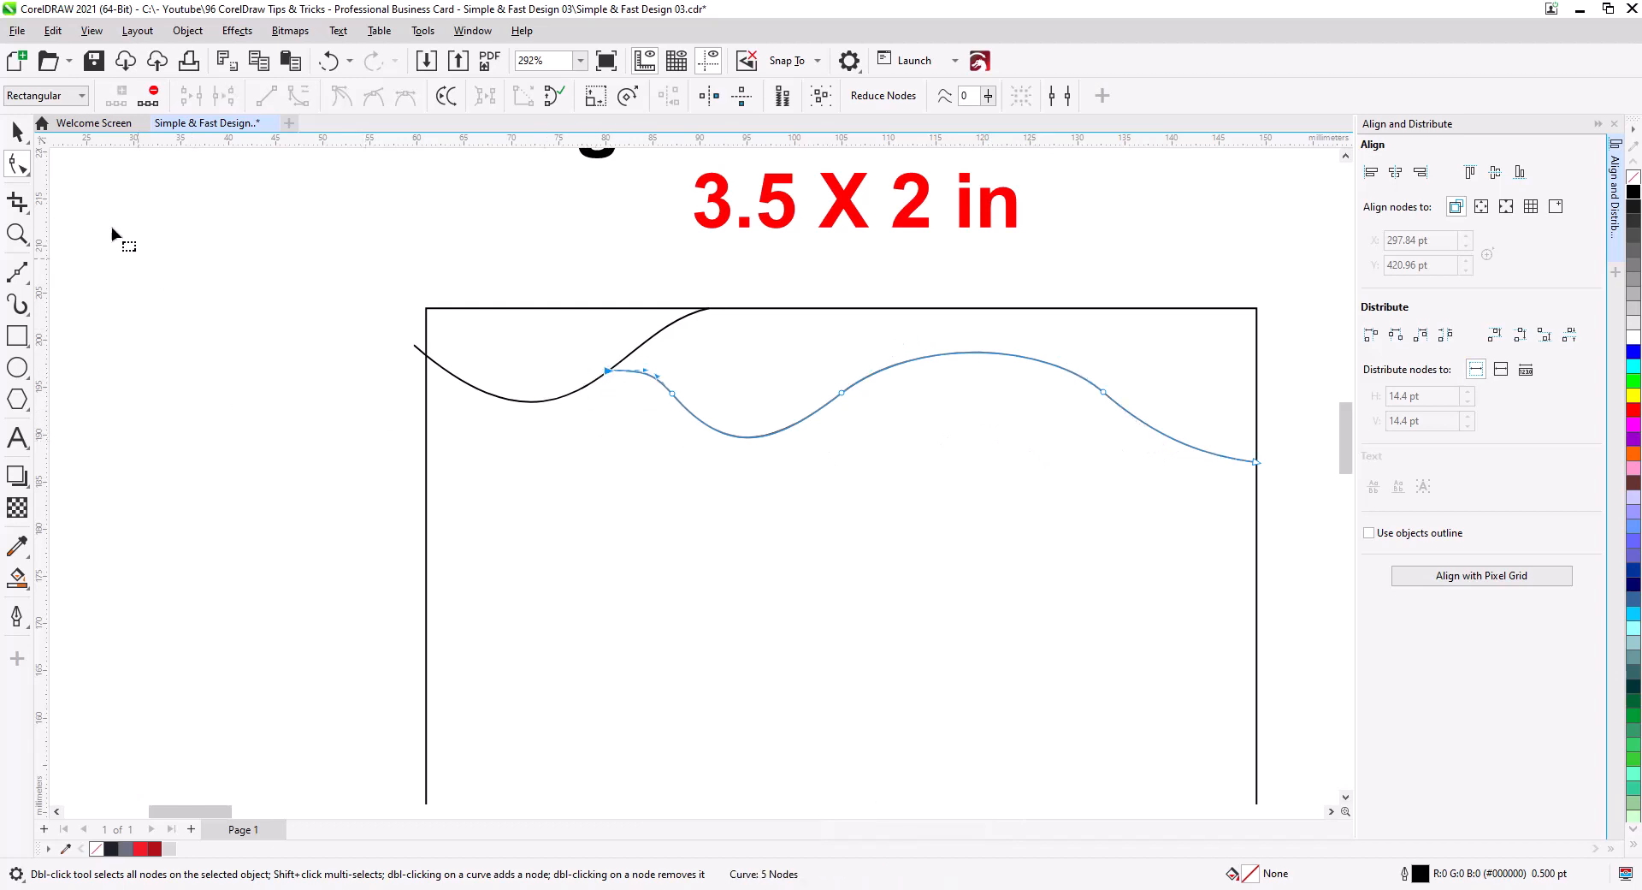
pyautogui.press('space')
pyautogui.press('Escape')
# - Smart-fill the two regions above the waves with brown #8E6A3B and a black hairline outline
pyautogui.click(17, 578)
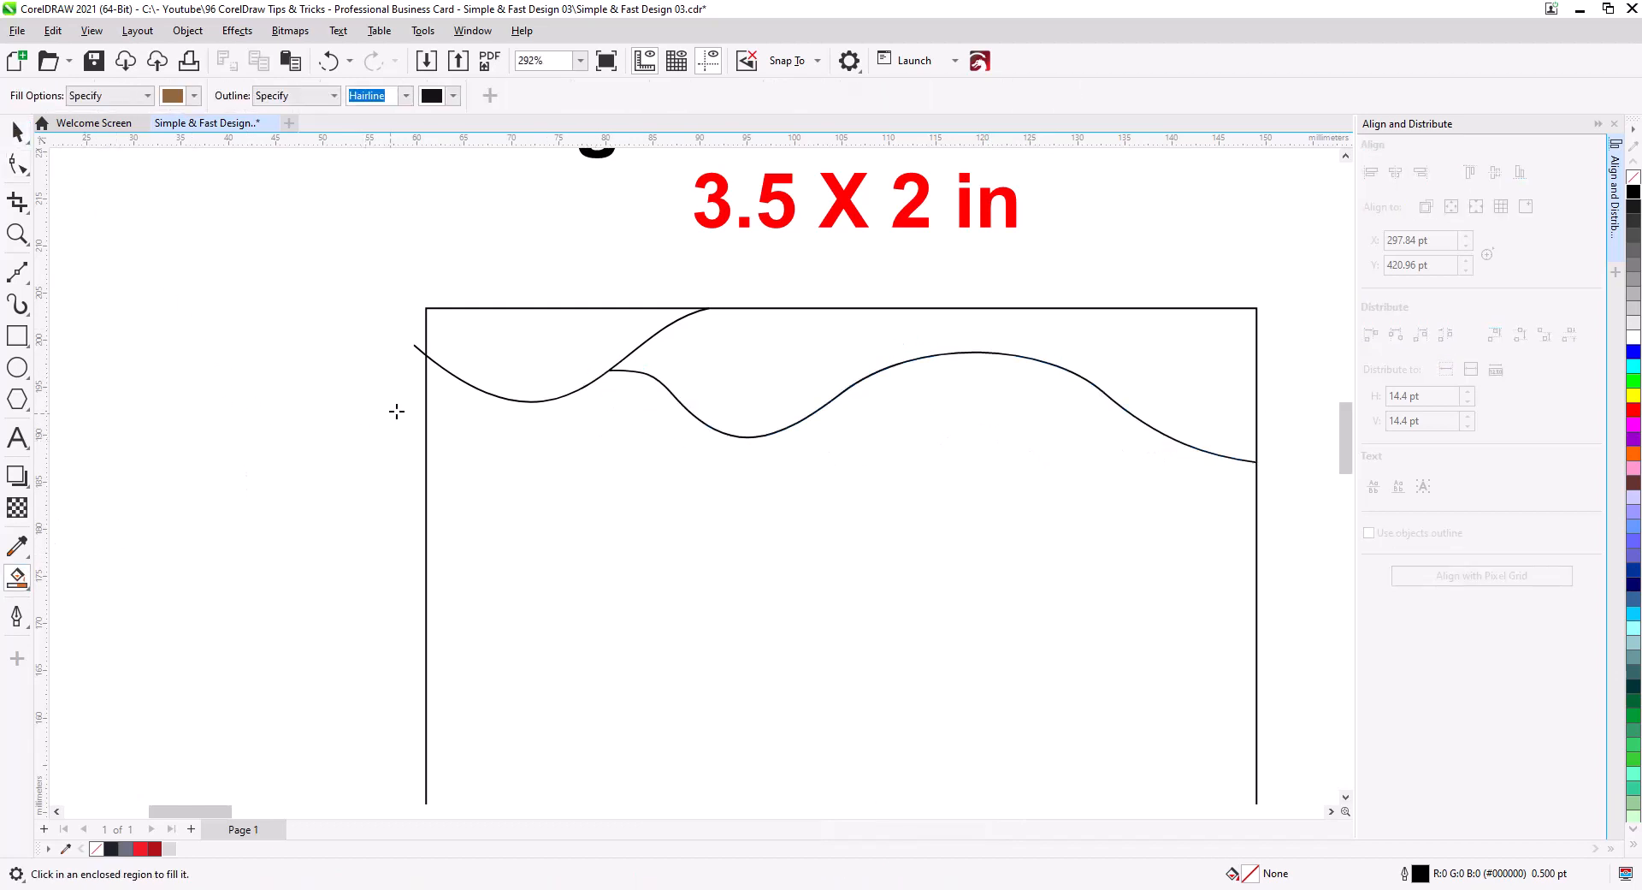
pyautogui.click(486, 358)
pyautogui.click(637, 360)
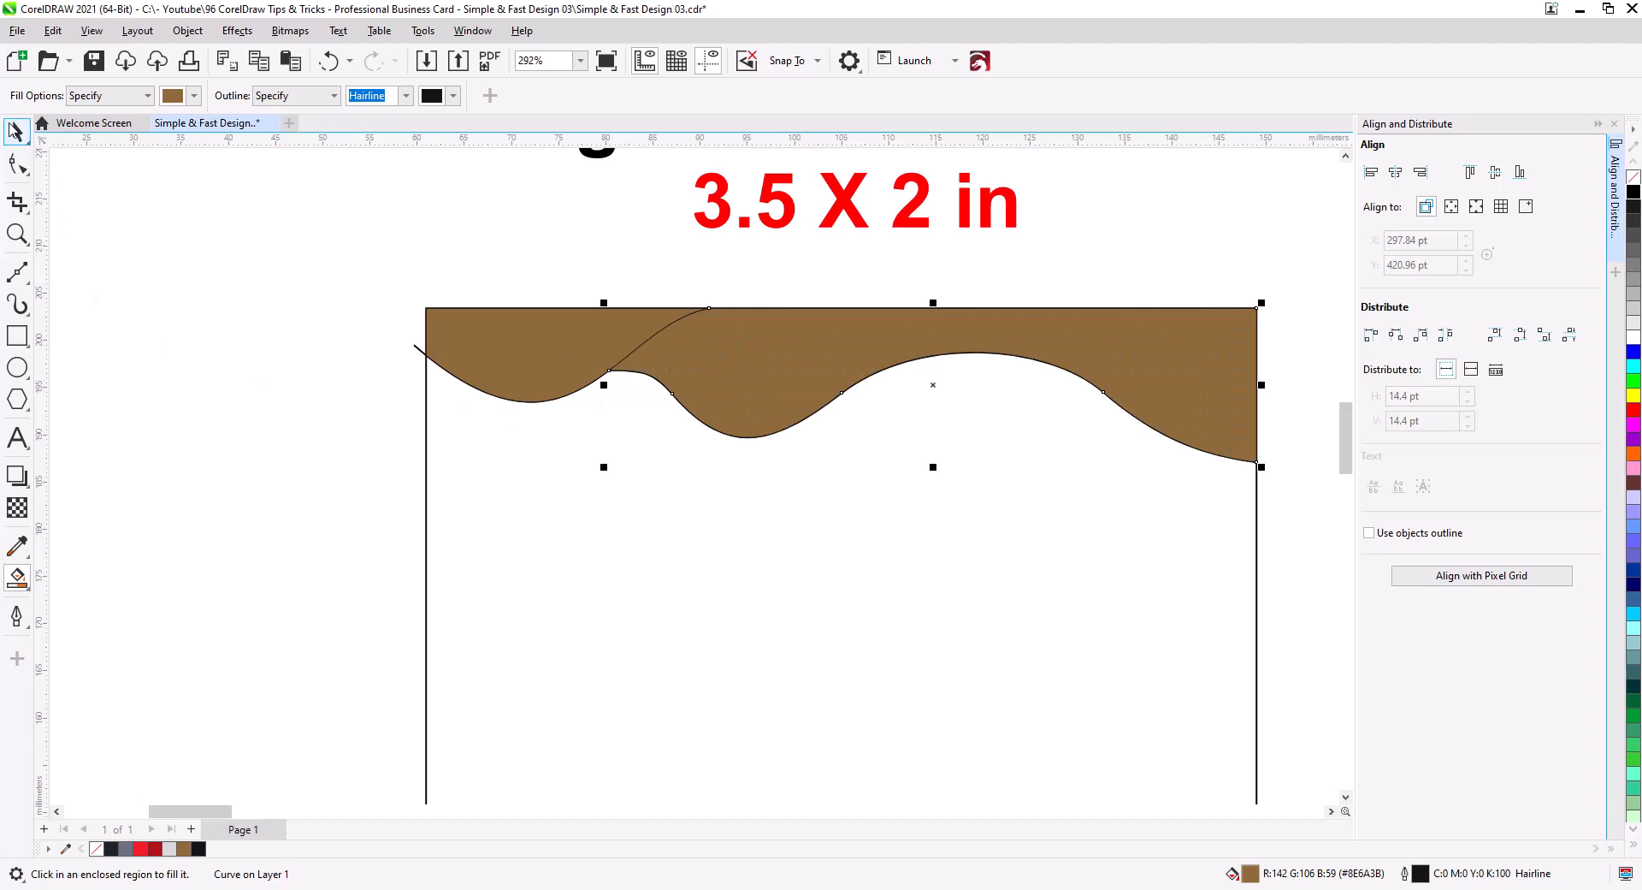
pyautogui.click(15, 130)
pyautogui.click(315, 397)
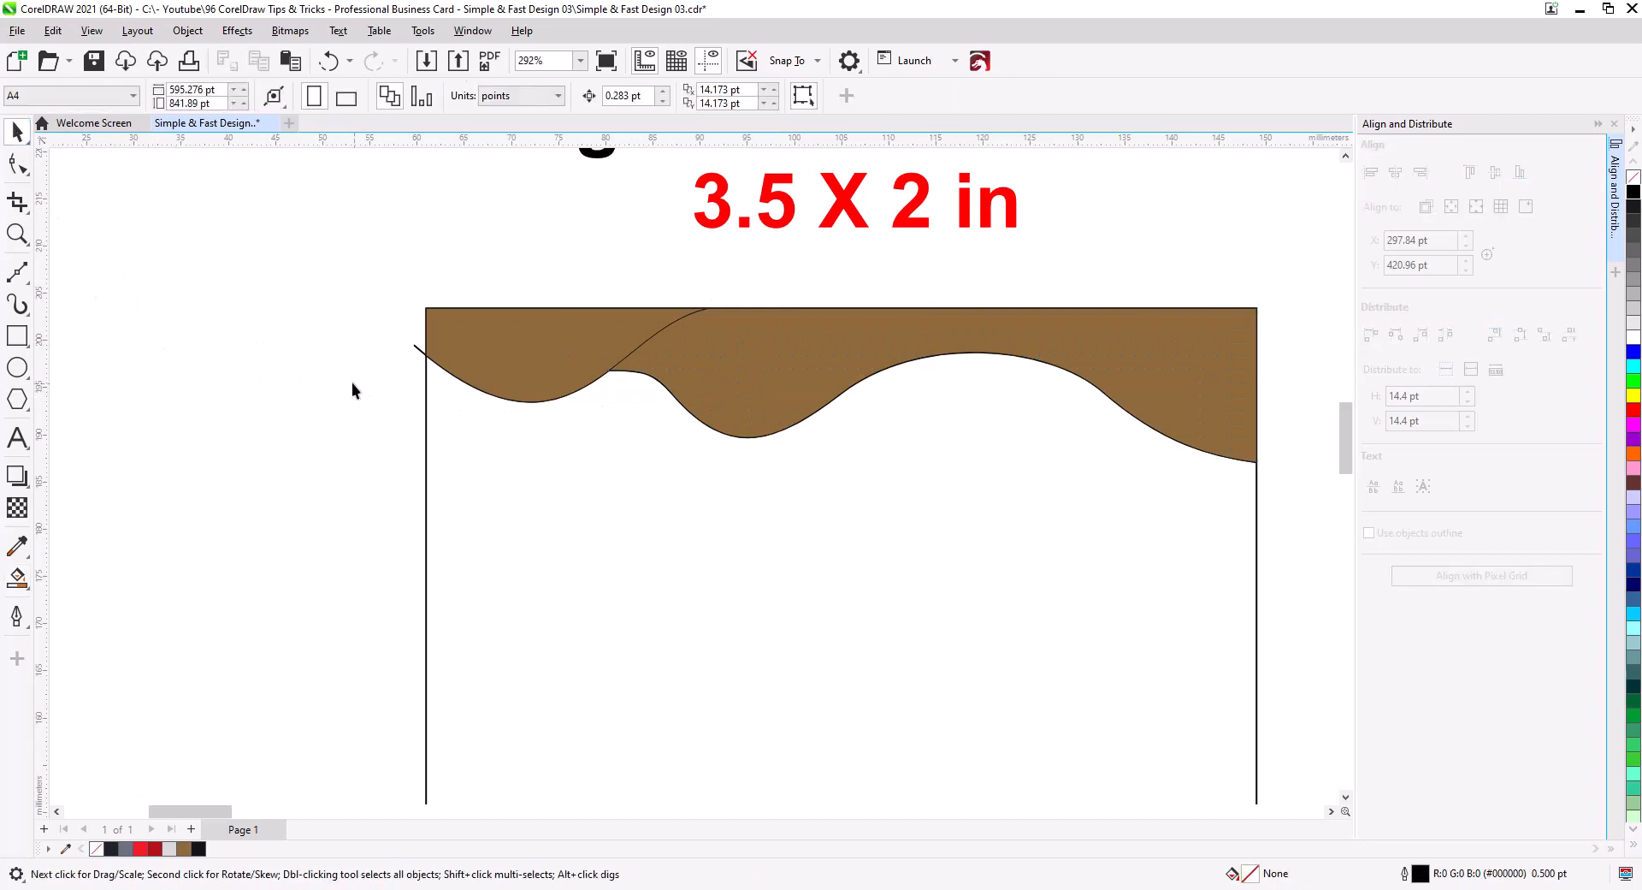
# - Delete the two original wave lines, keeping the brown filled shapes
pyautogui.click(416, 353)
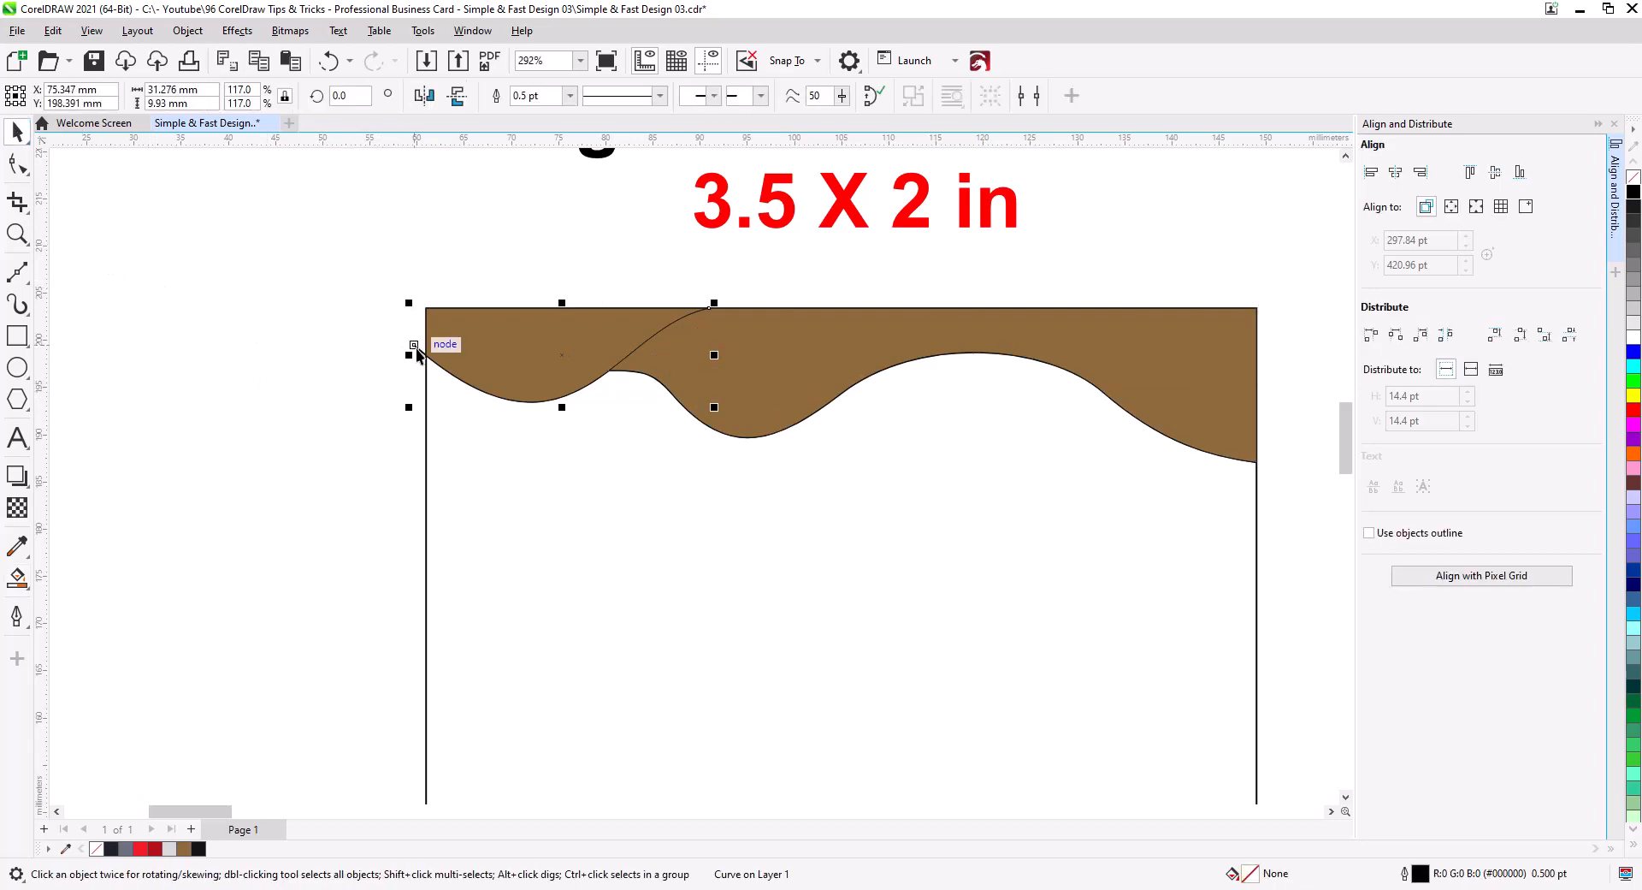
pyautogui.click(777, 468)
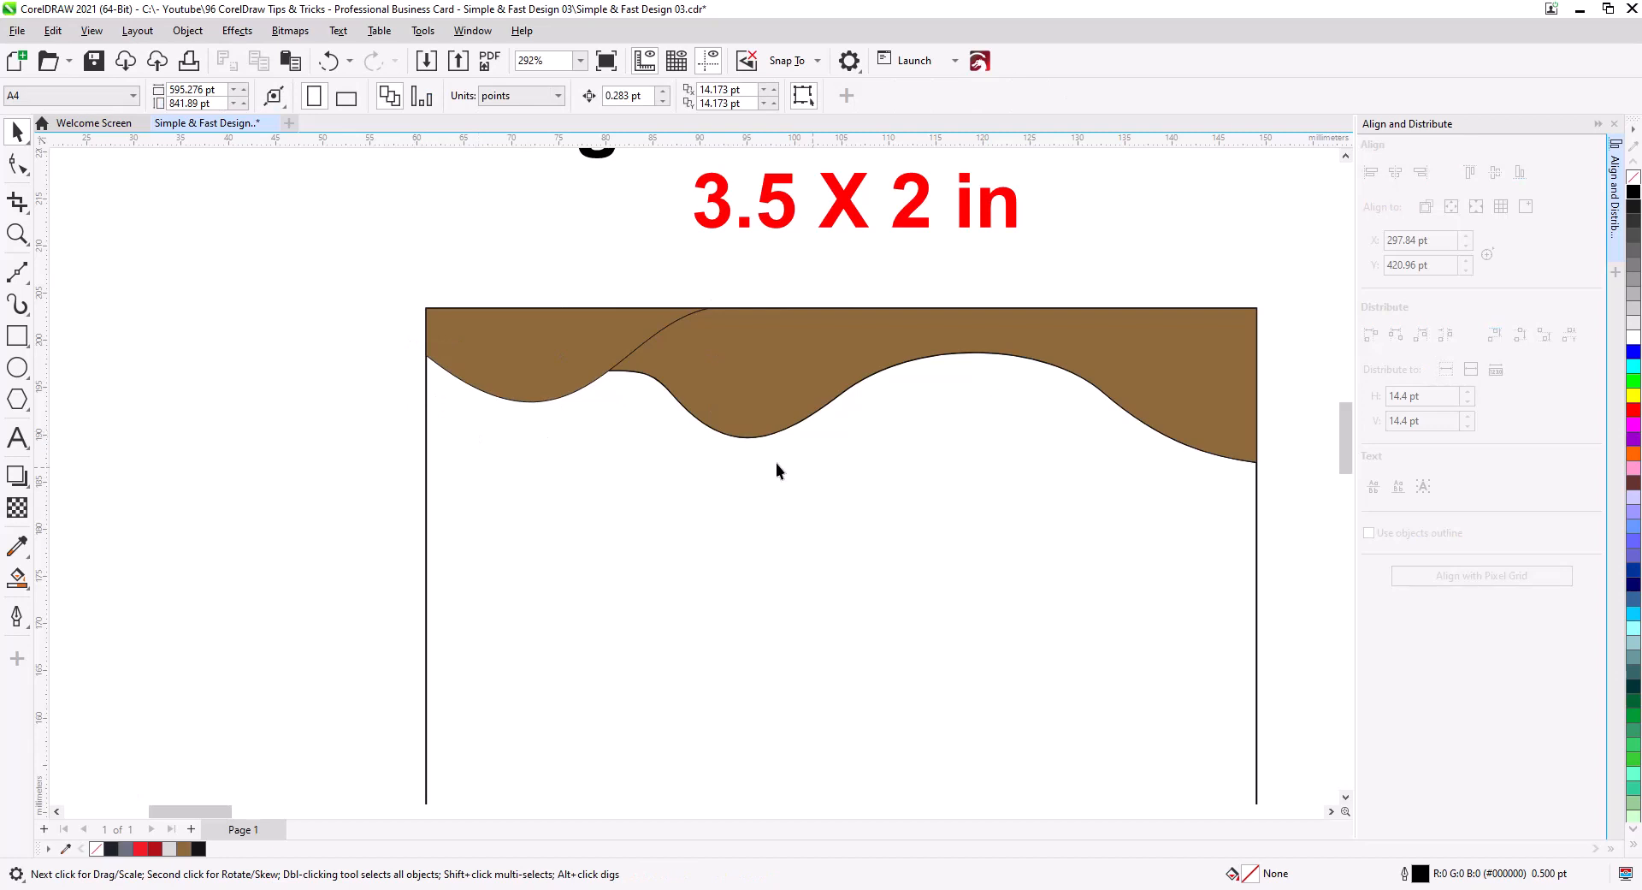
pyautogui.click(1162, 393)
pyautogui.rightClick(1194, 385)
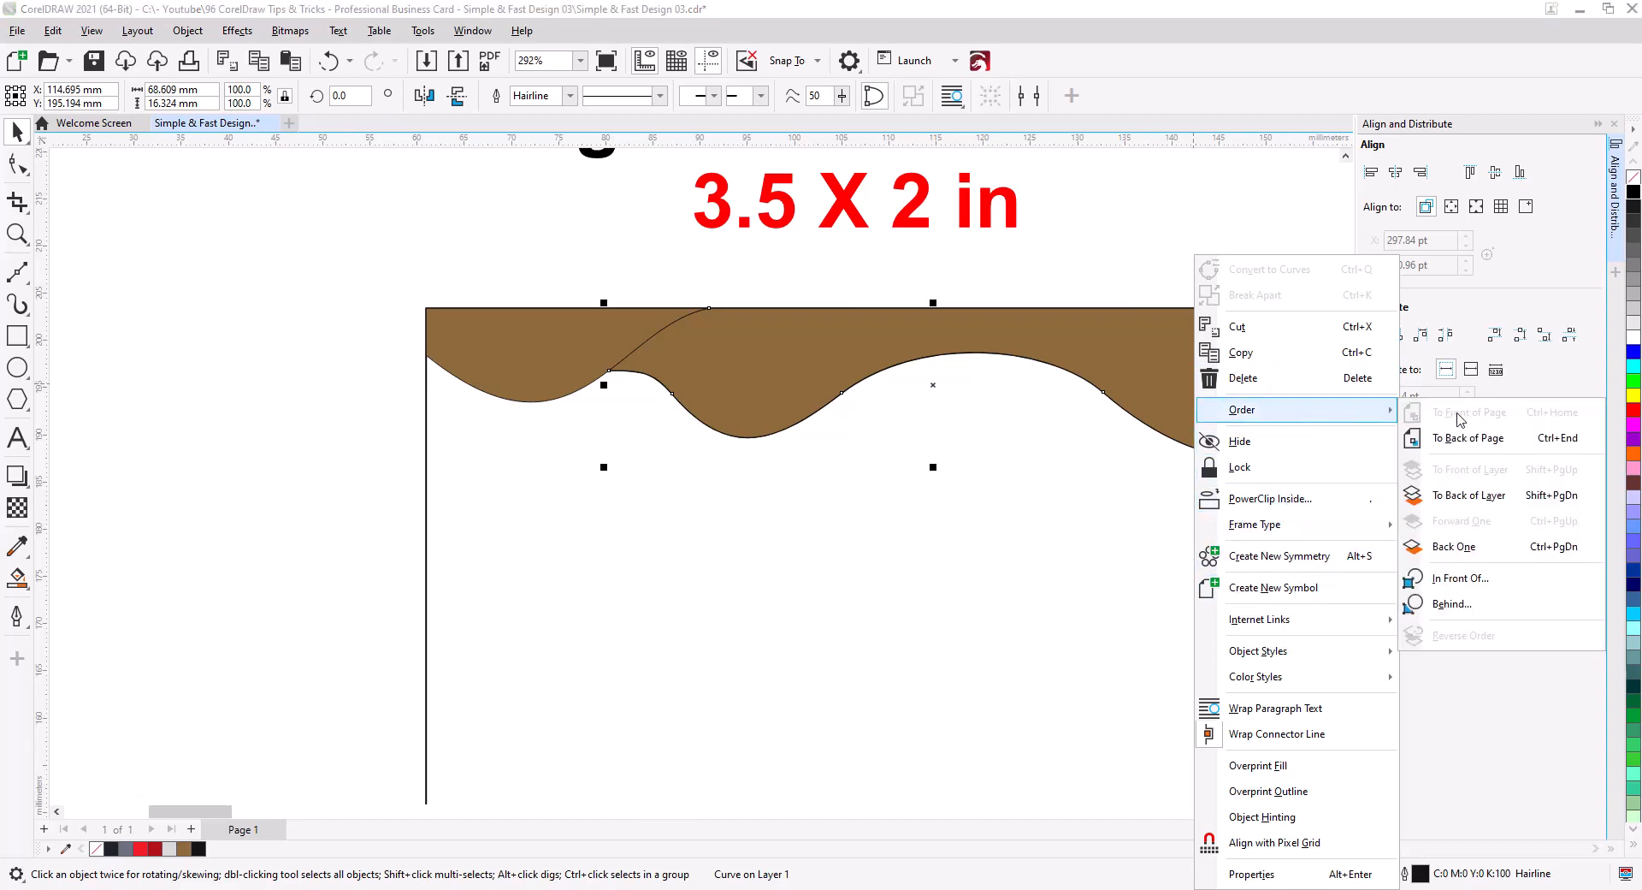
pyautogui.click(1330, 425)
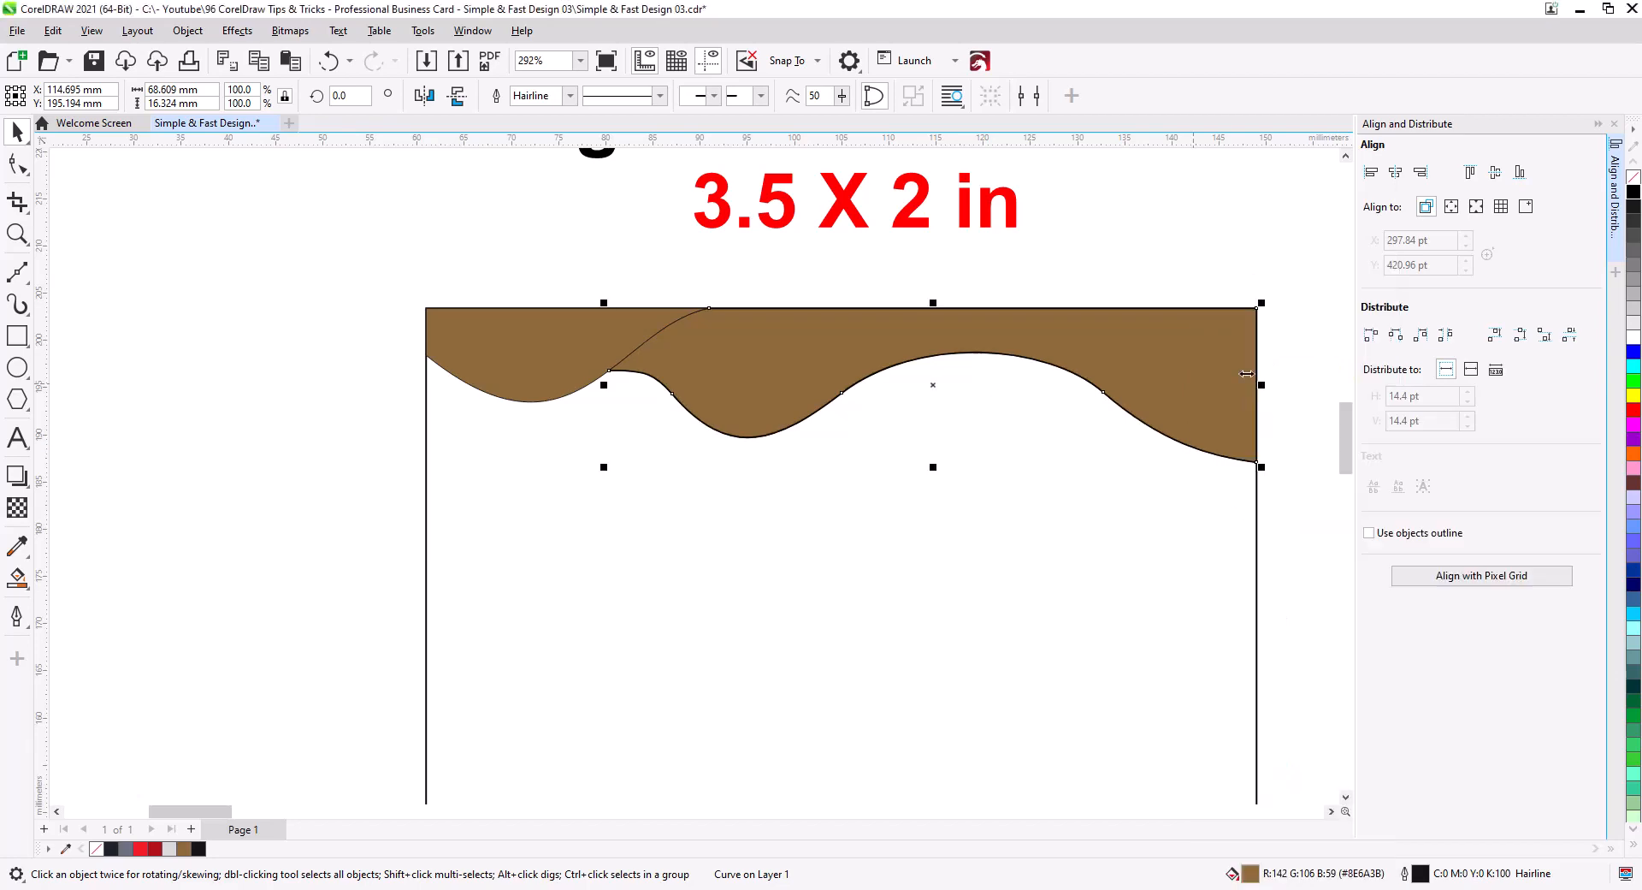
pyautogui.click(1234, 457)
pyautogui.click(1168, 522)
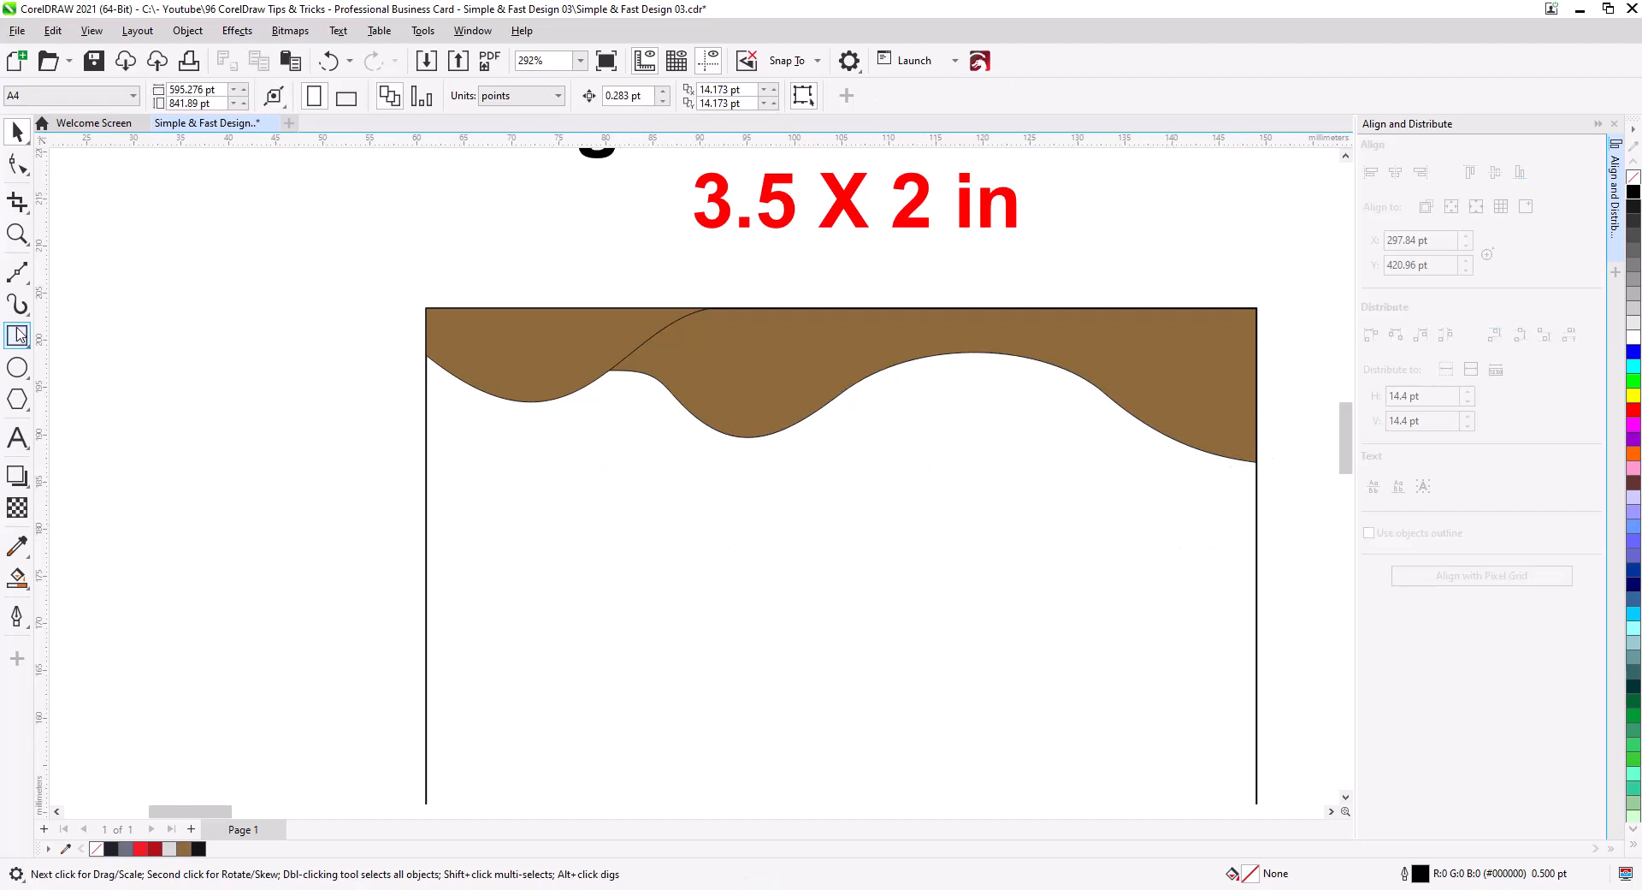
# - Draw a two-node Bézier line across the hollow under the brown wave and bend it into a downward S-curve
pyautogui.click(17, 272)
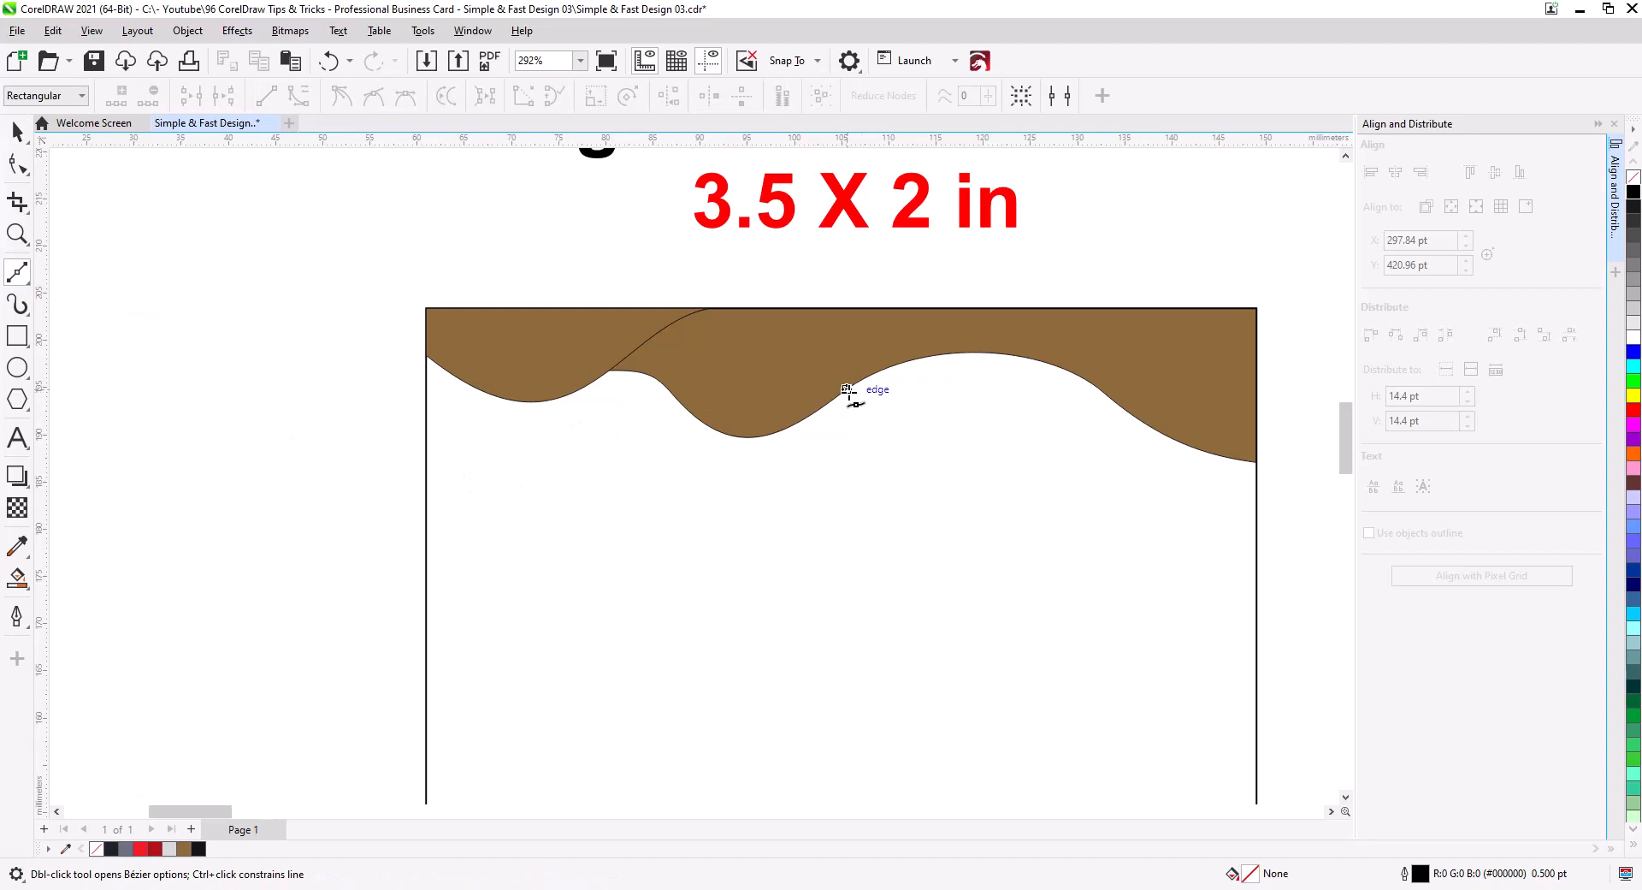
pyautogui.click(1124, 407)
pyautogui.click(17, 165)
pyautogui.click(17, 165)
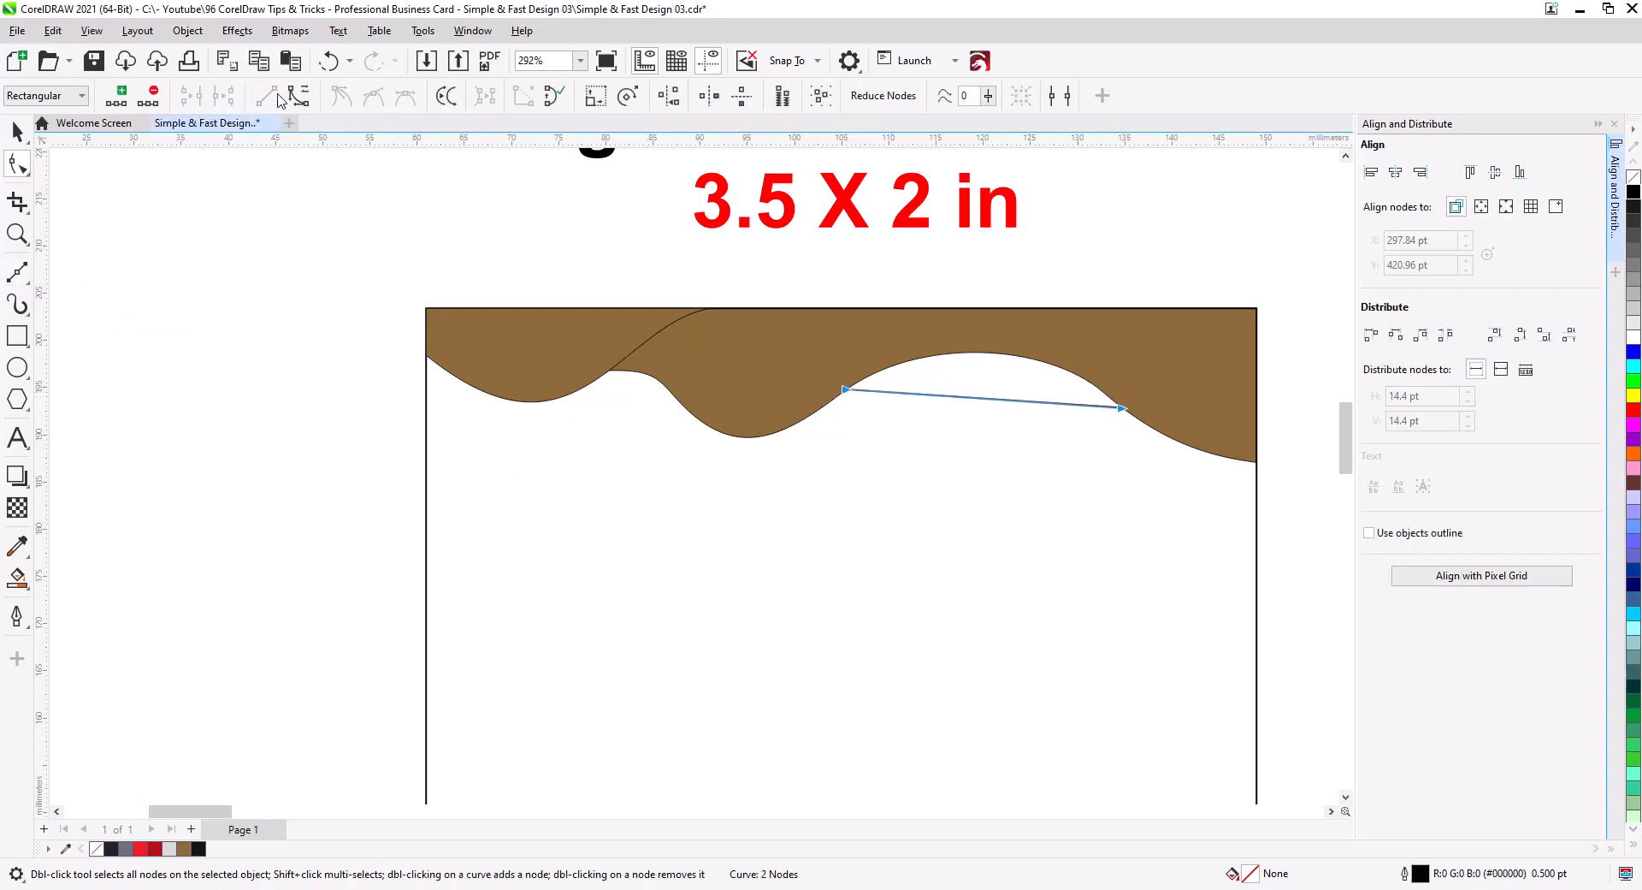
pyautogui.moveTo(939, 396); pyautogui.dragTo(1044, 400)
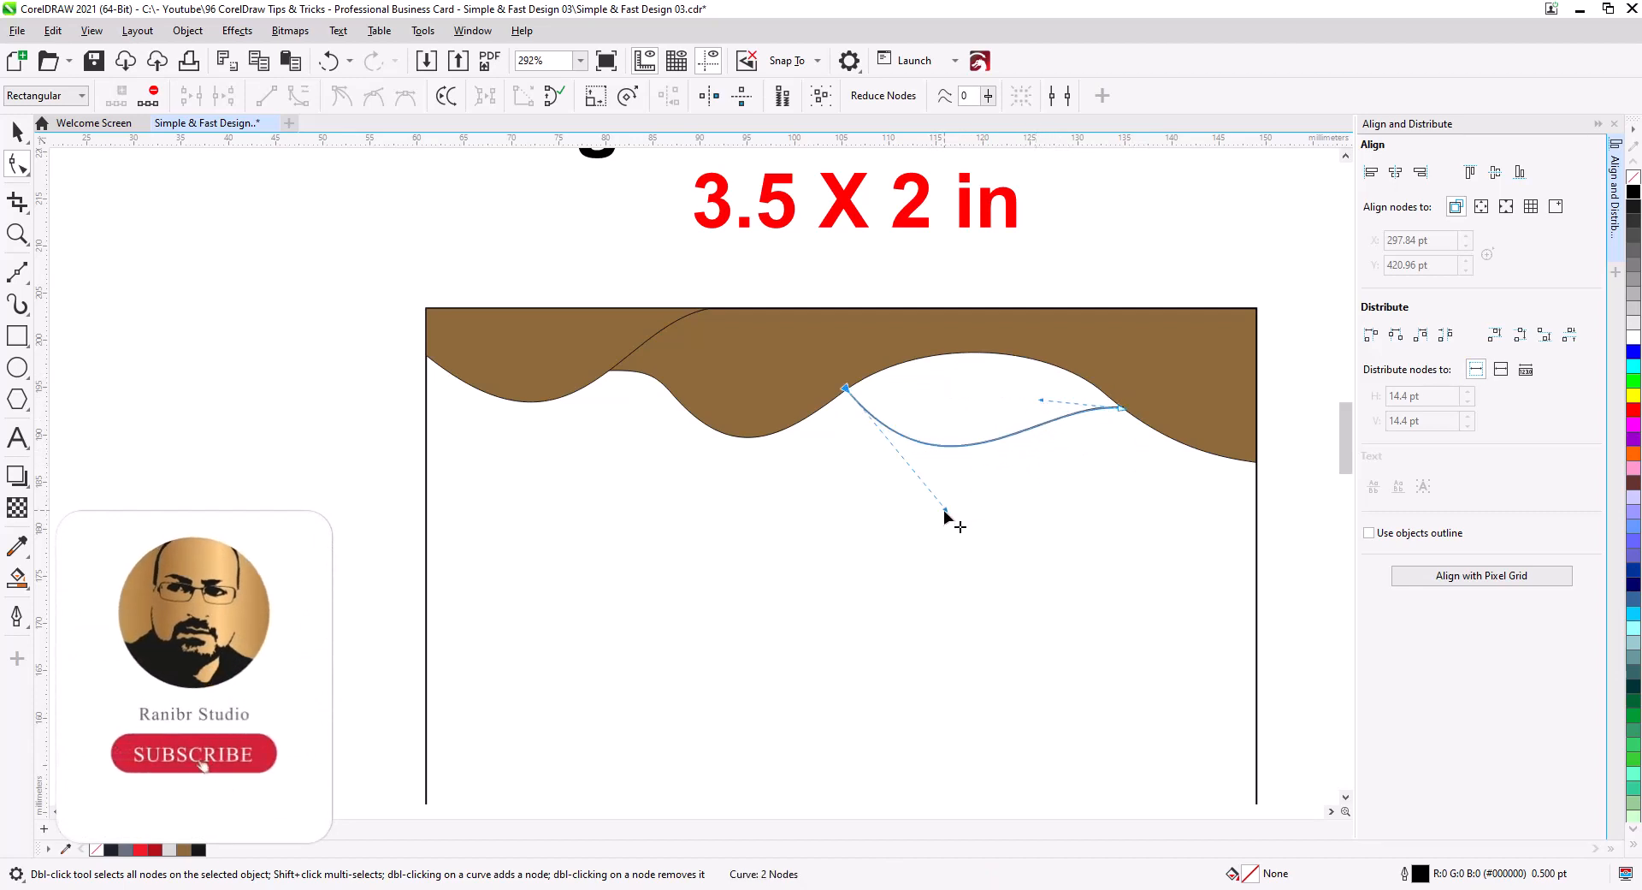
pyautogui.moveTo(944, 510); pyautogui.dragTo(976, 574)
pyautogui.moveTo(1039, 400); pyautogui.dragTo(1010, 384)
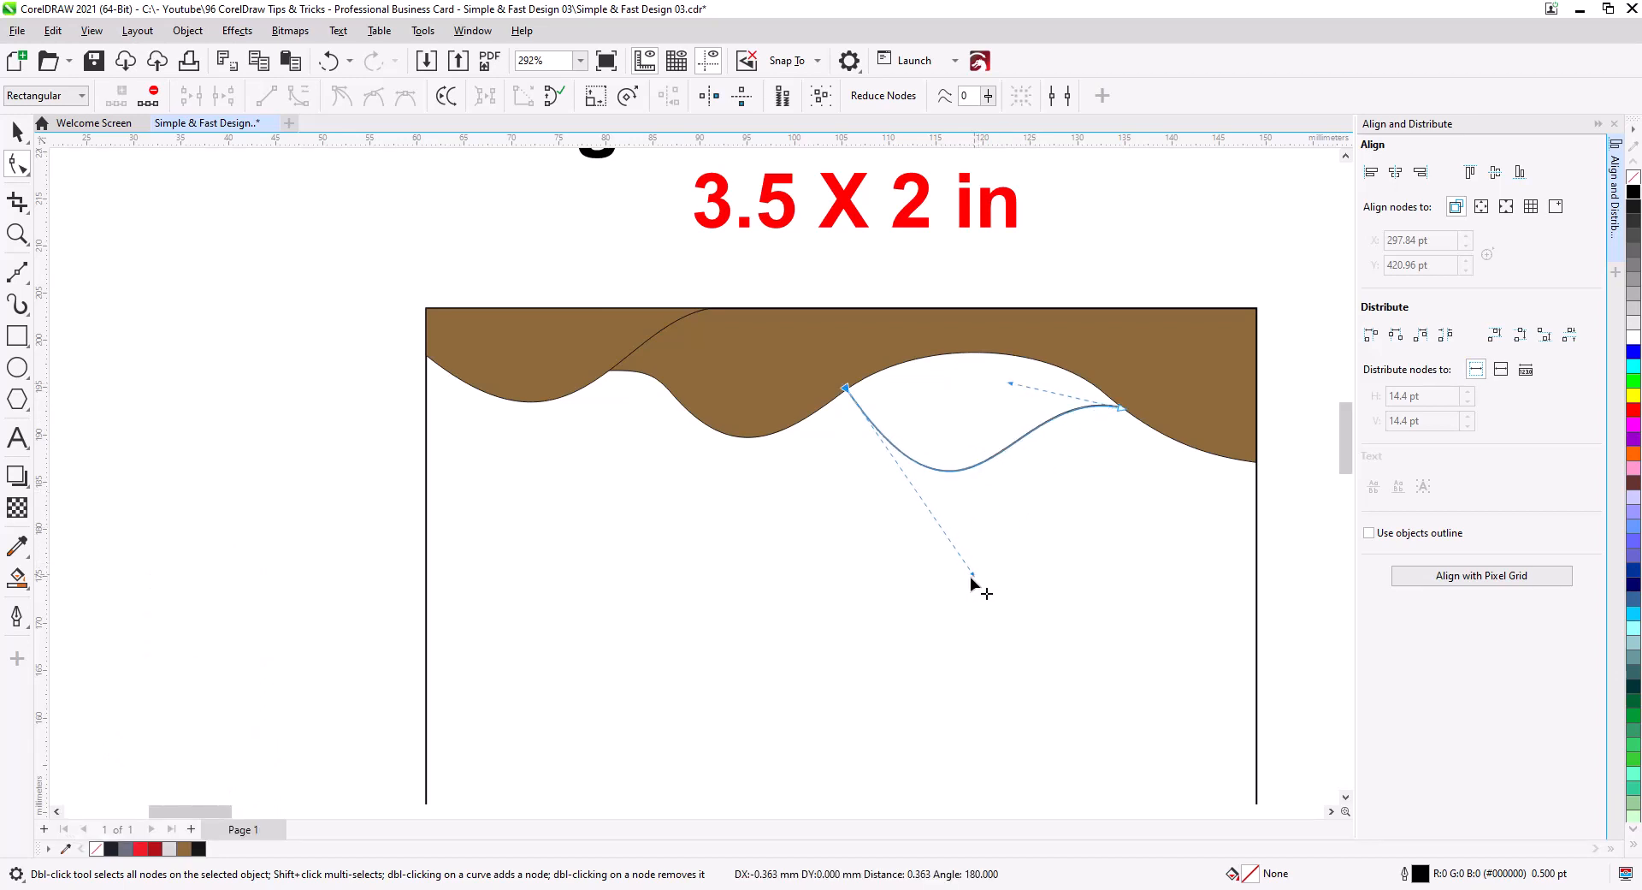
# - Draw a Bézier line from the middle of the new S-curve to the card's right edge and bend it into a curve
pyautogui.click(25, 273)
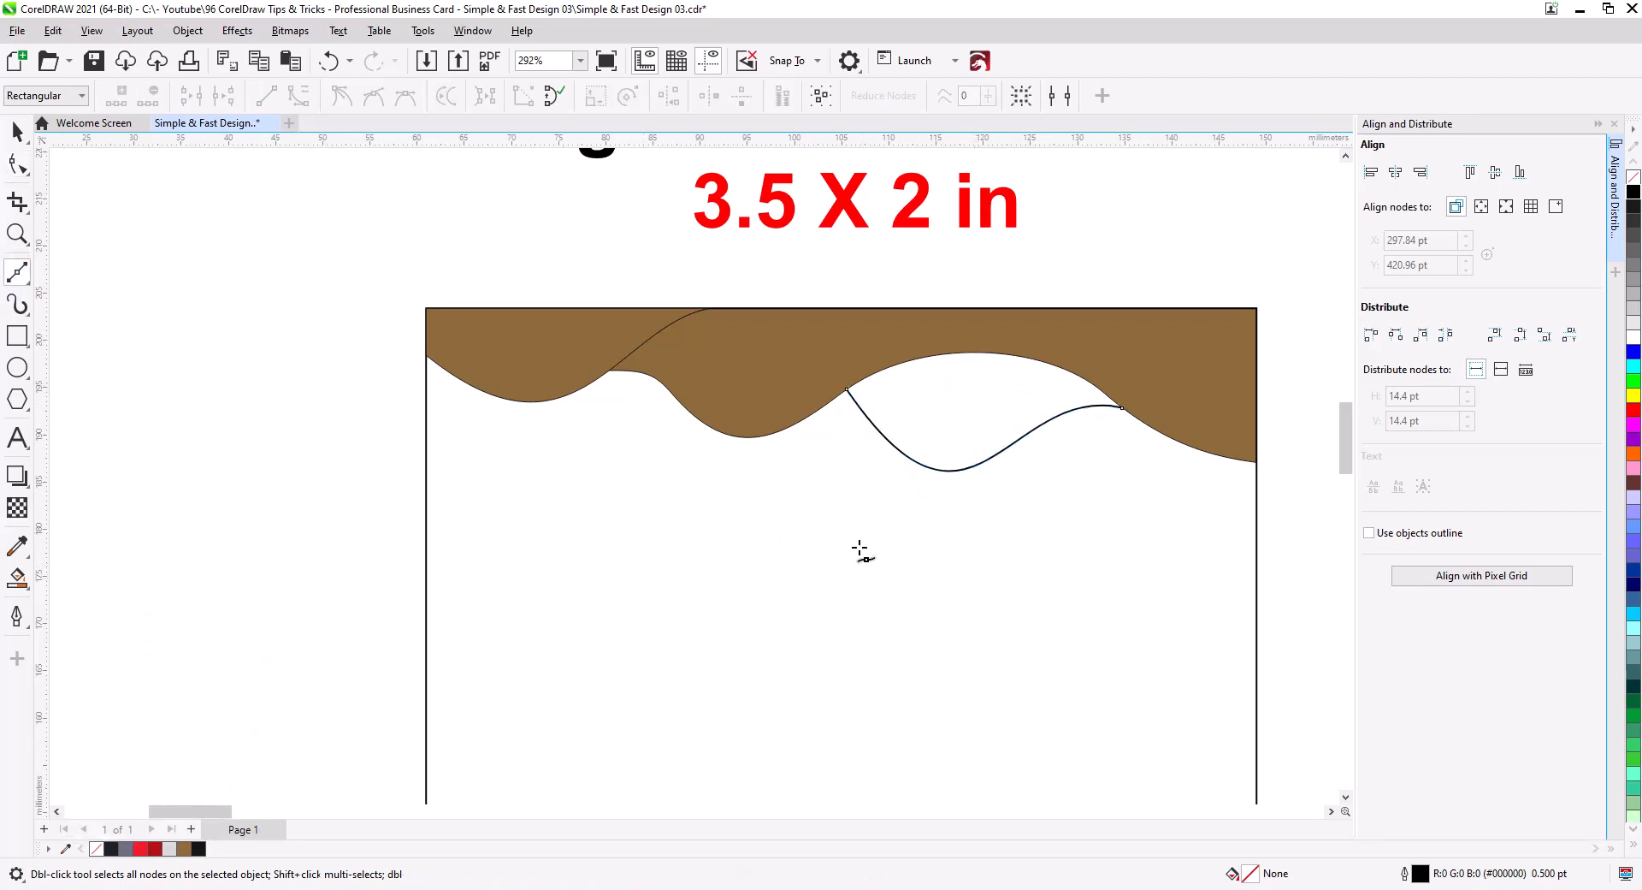
pyautogui.click(1015, 441)
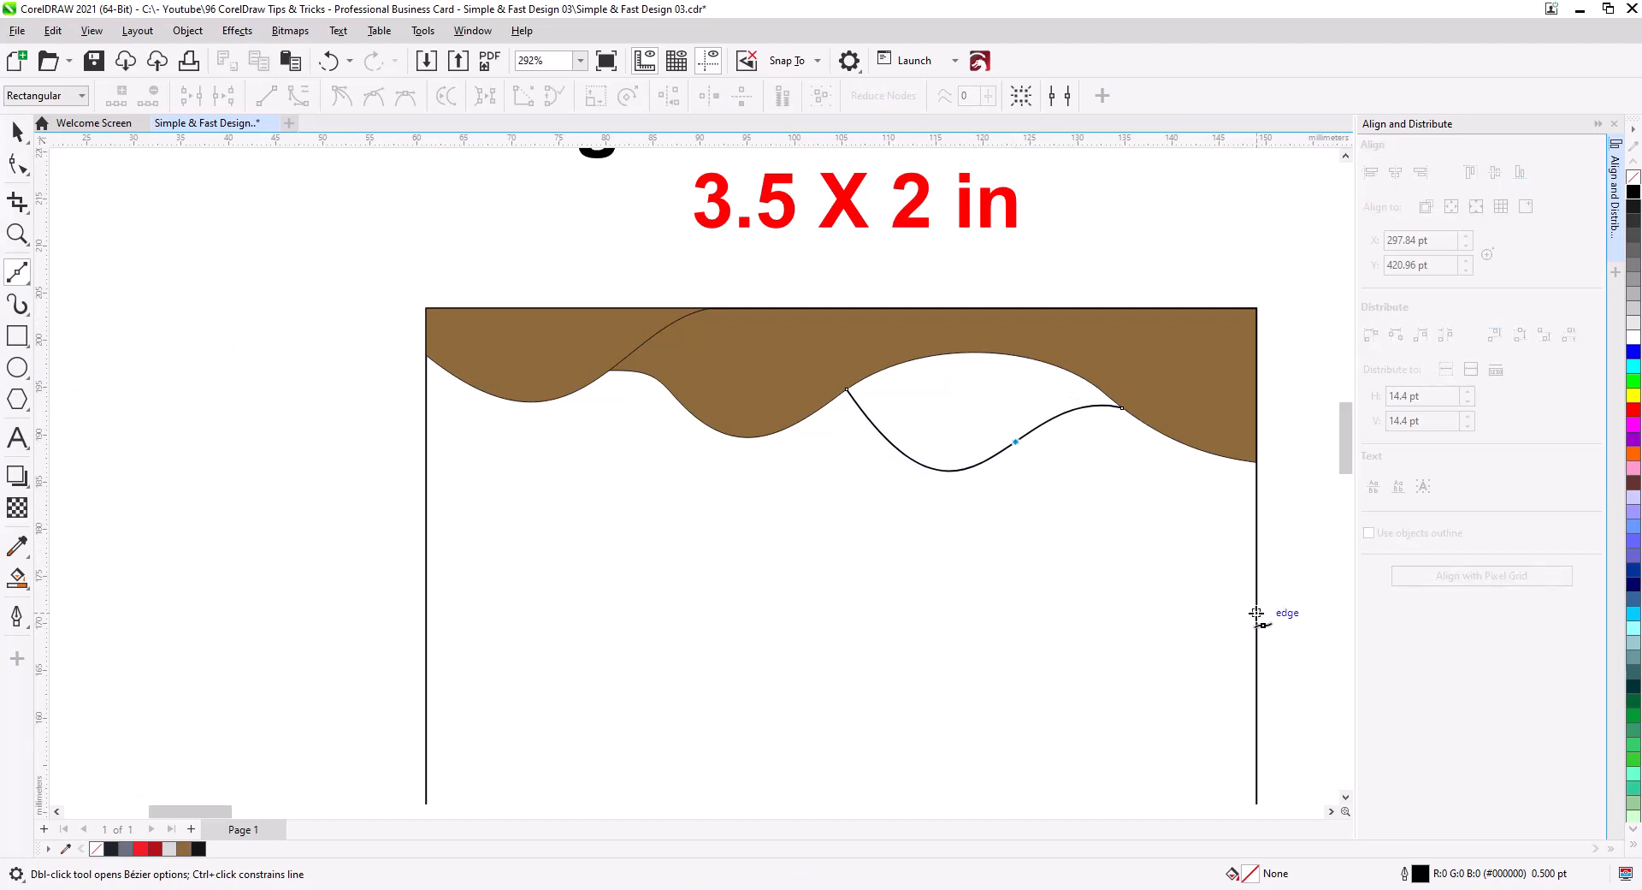
pyautogui.click(1257, 612)
pyautogui.click(17, 162)
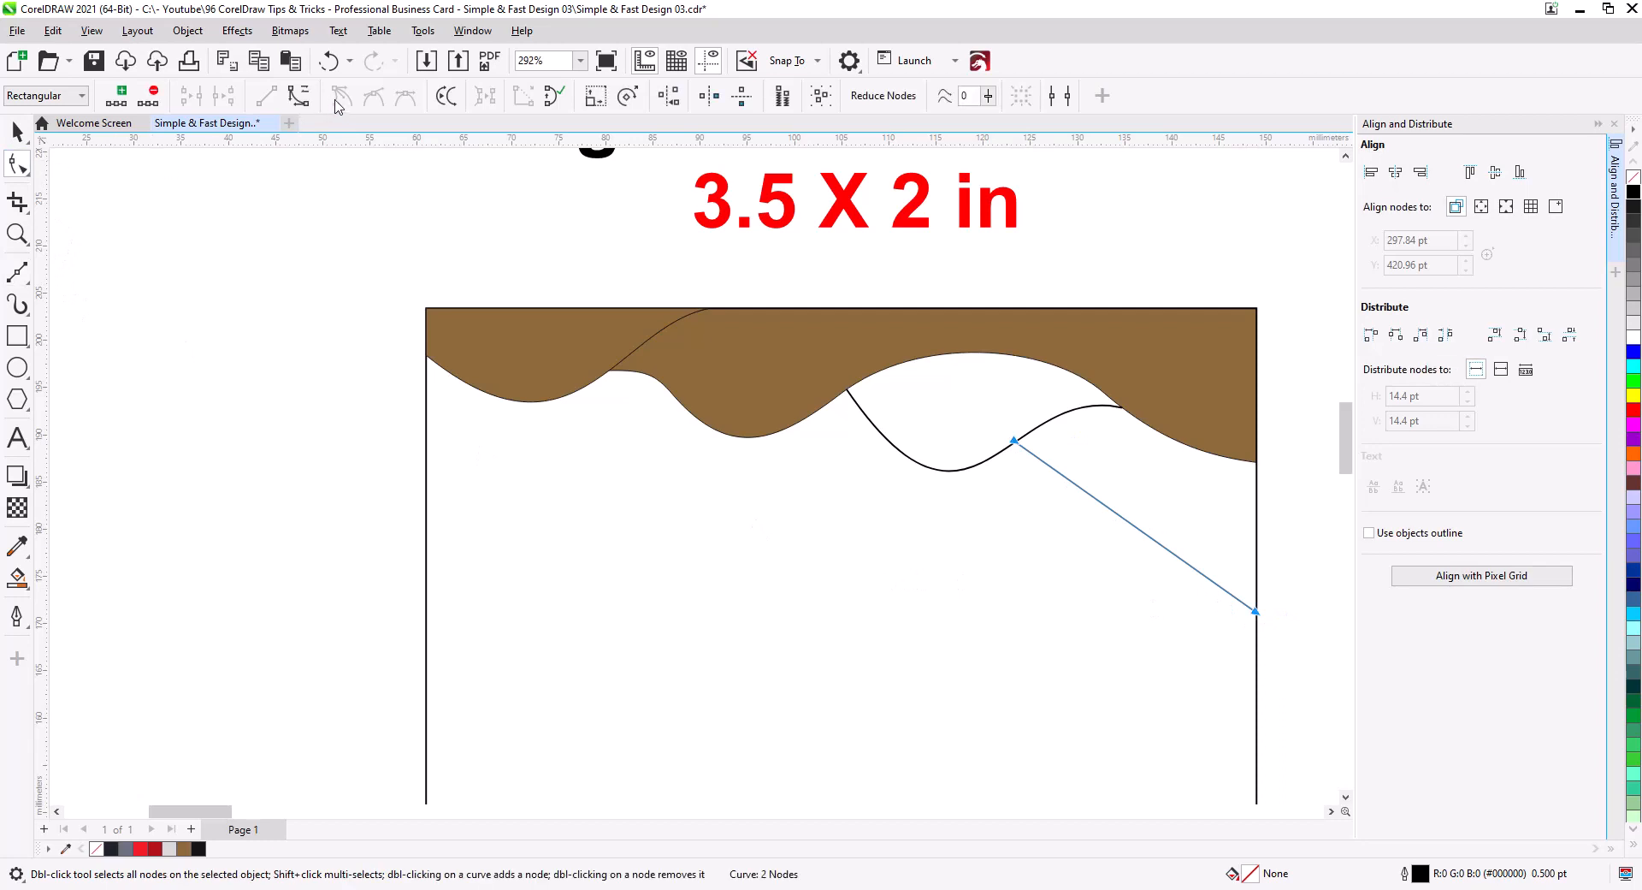
pyautogui.click(300, 97)
pyautogui.moveTo(1085, 493); pyautogui.dragTo(1051, 502)
pyautogui.moveTo(1177, 556); pyautogui.dragTo(1202, 507)
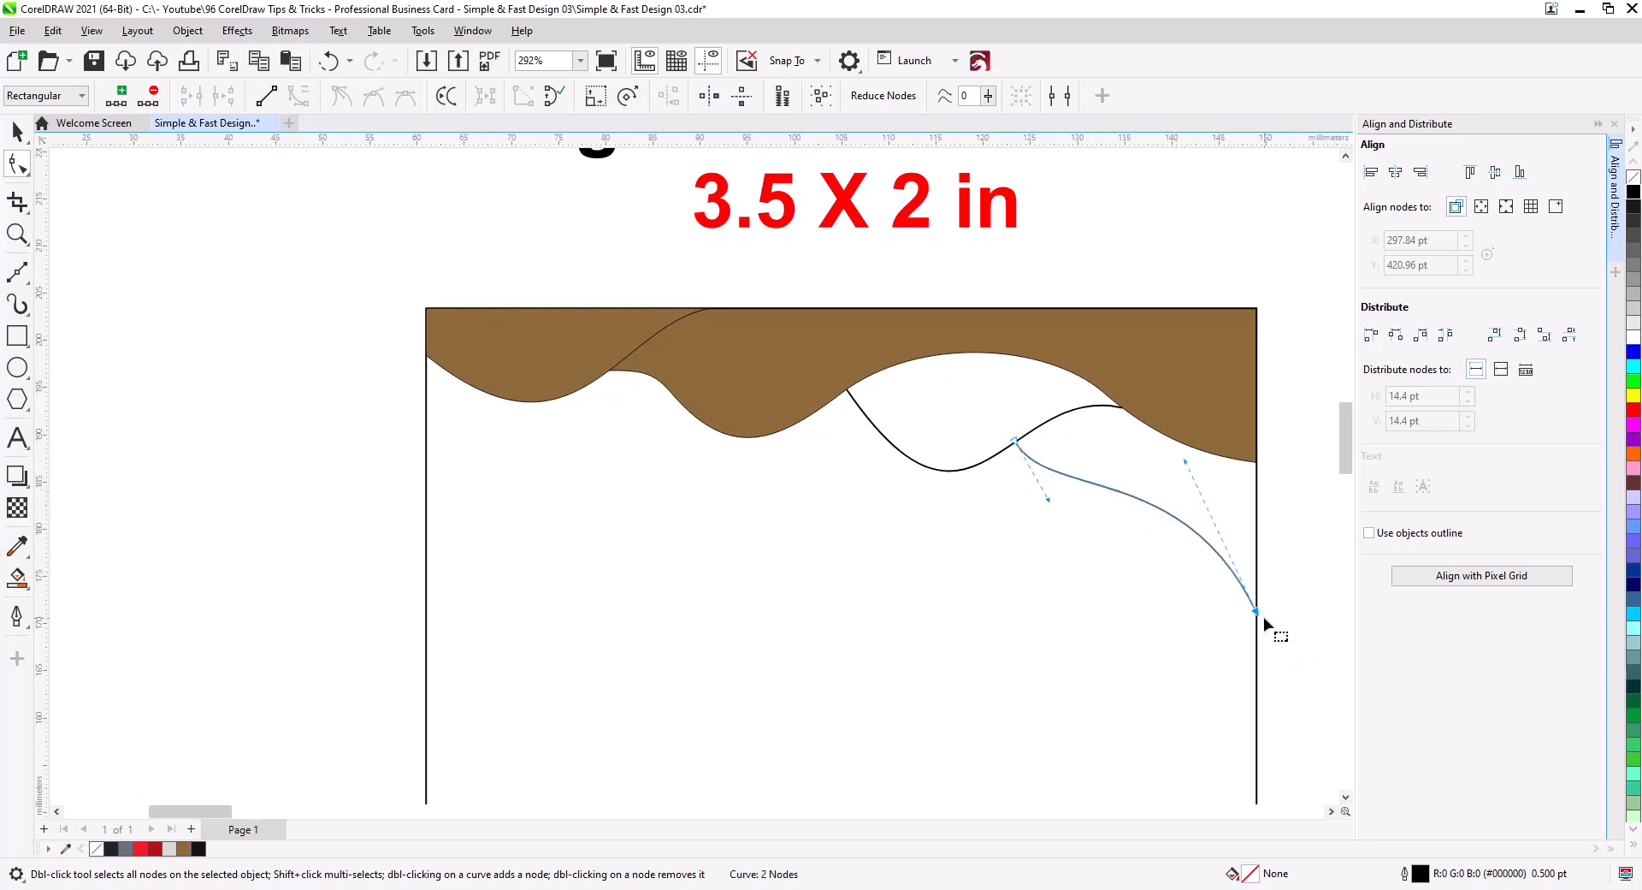
# - Lower the curve's end about 8 mm along the card's right edge and pull both handles to deepen its bends
pyautogui.moveTo(1256, 612); pyautogui.dragTo(1257, 695)
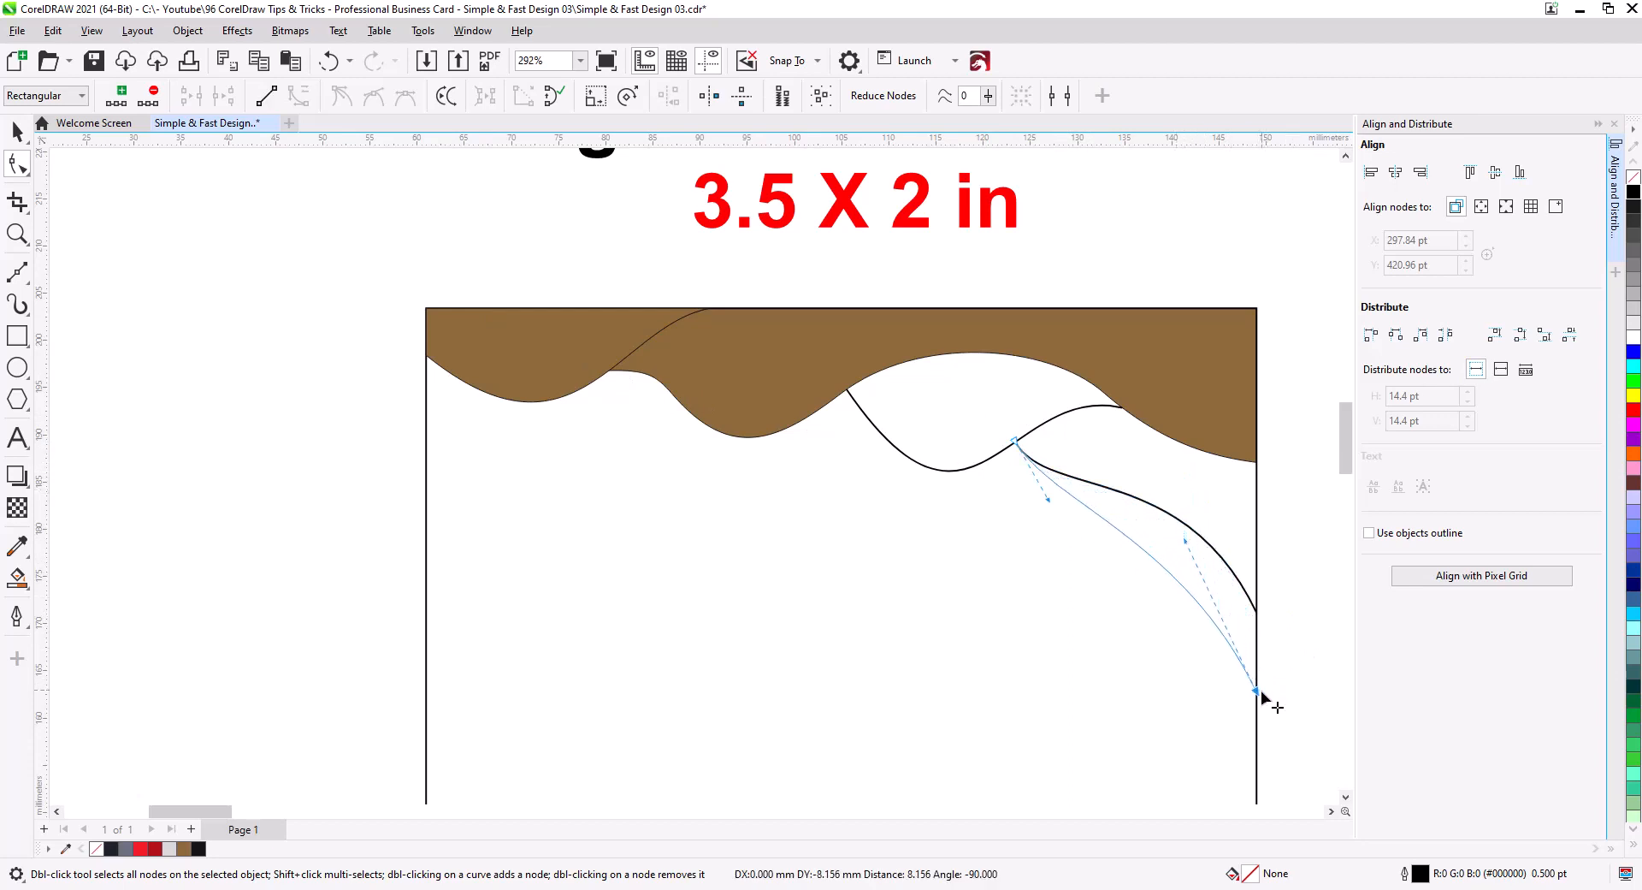
pyautogui.moveTo(1187, 544); pyautogui.dragTo(1194, 432)
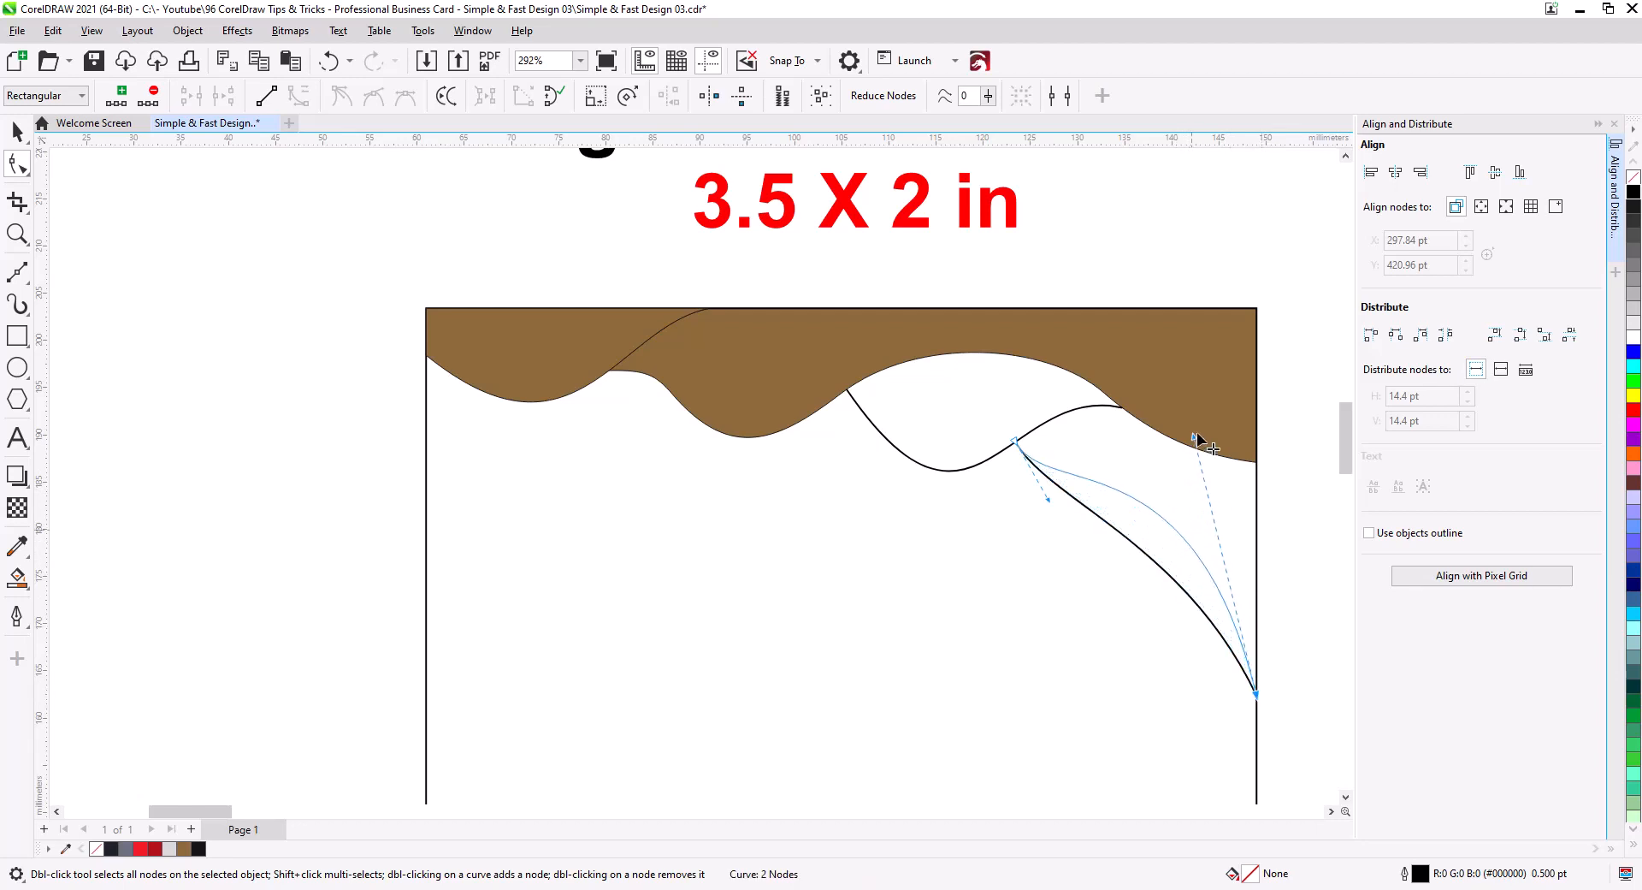
pyautogui.moveTo(1047, 505); pyautogui.dragTo(1072, 558)
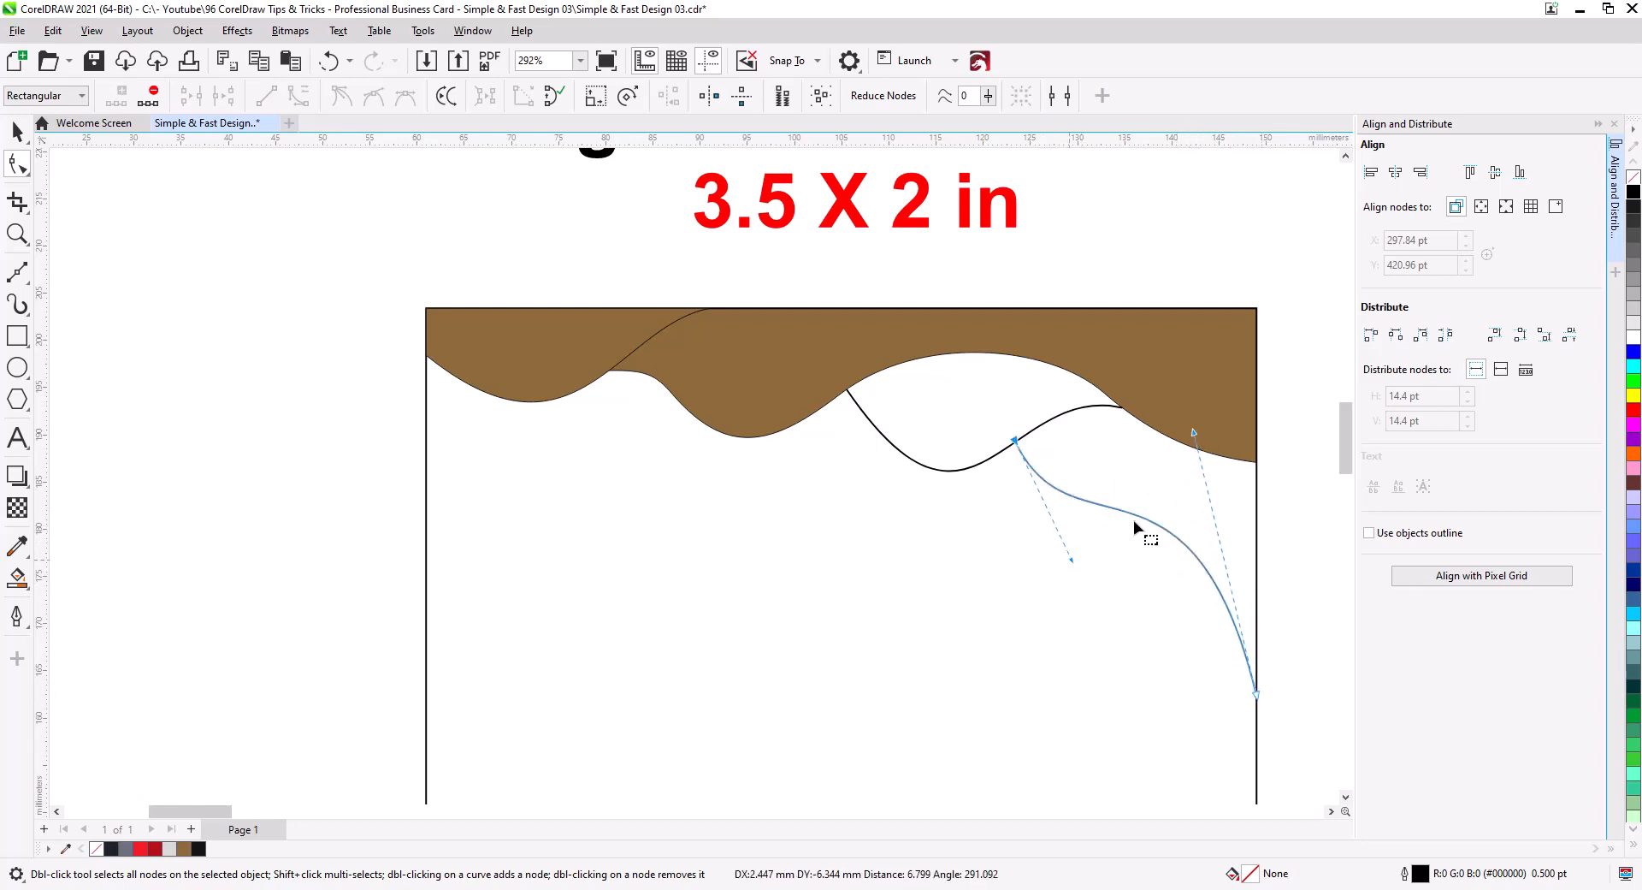
pyautogui.moveTo(1195, 428); pyautogui.dragTo(1193, 415)
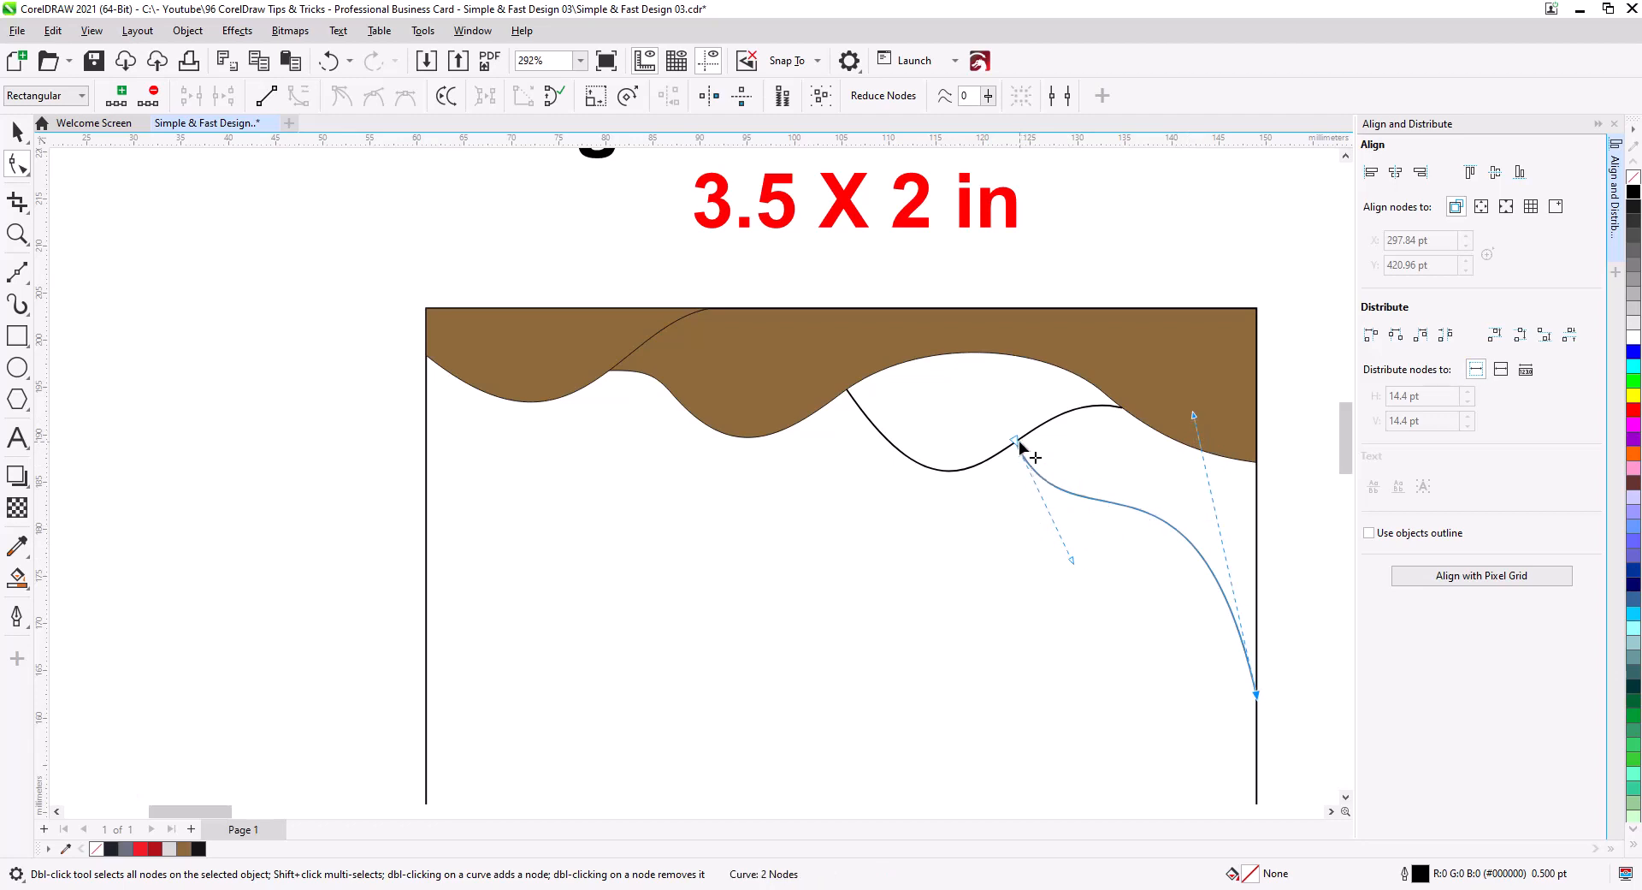
# - Slide the right-hand curve's start slightly up along the S-curve and fine-tune both of its handles
pyautogui.moveTo(1020, 440); pyautogui.dragTo(1031, 429)
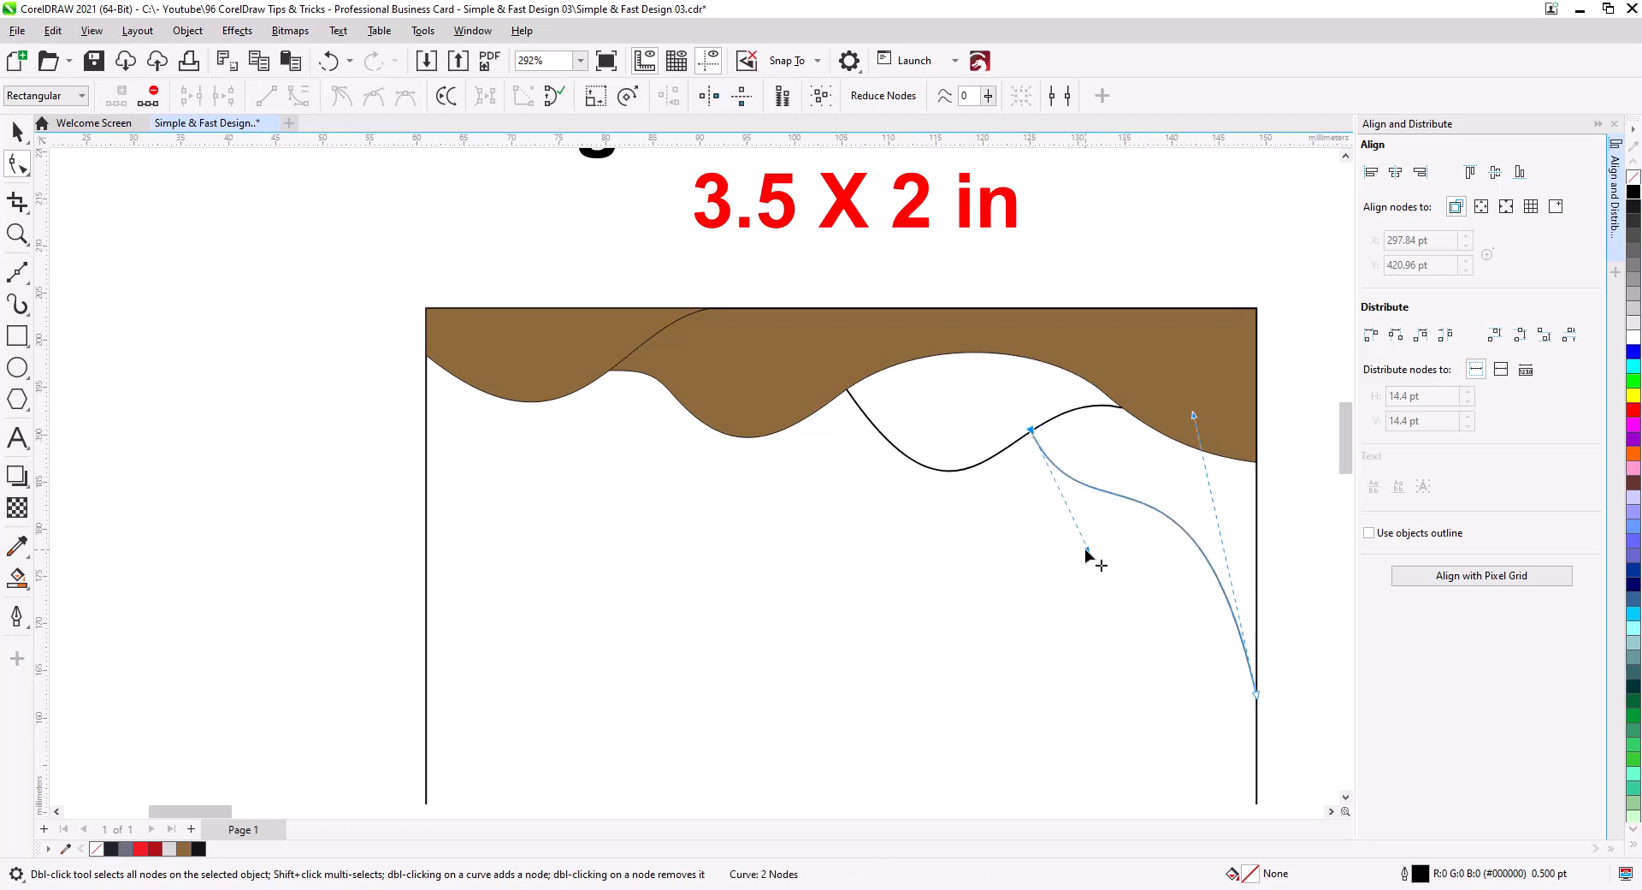
pyautogui.moveTo(1086, 548); pyautogui.dragTo(1095, 556)
pyautogui.moveTo(1195, 416); pyautogui.dragTo(1197, 410)
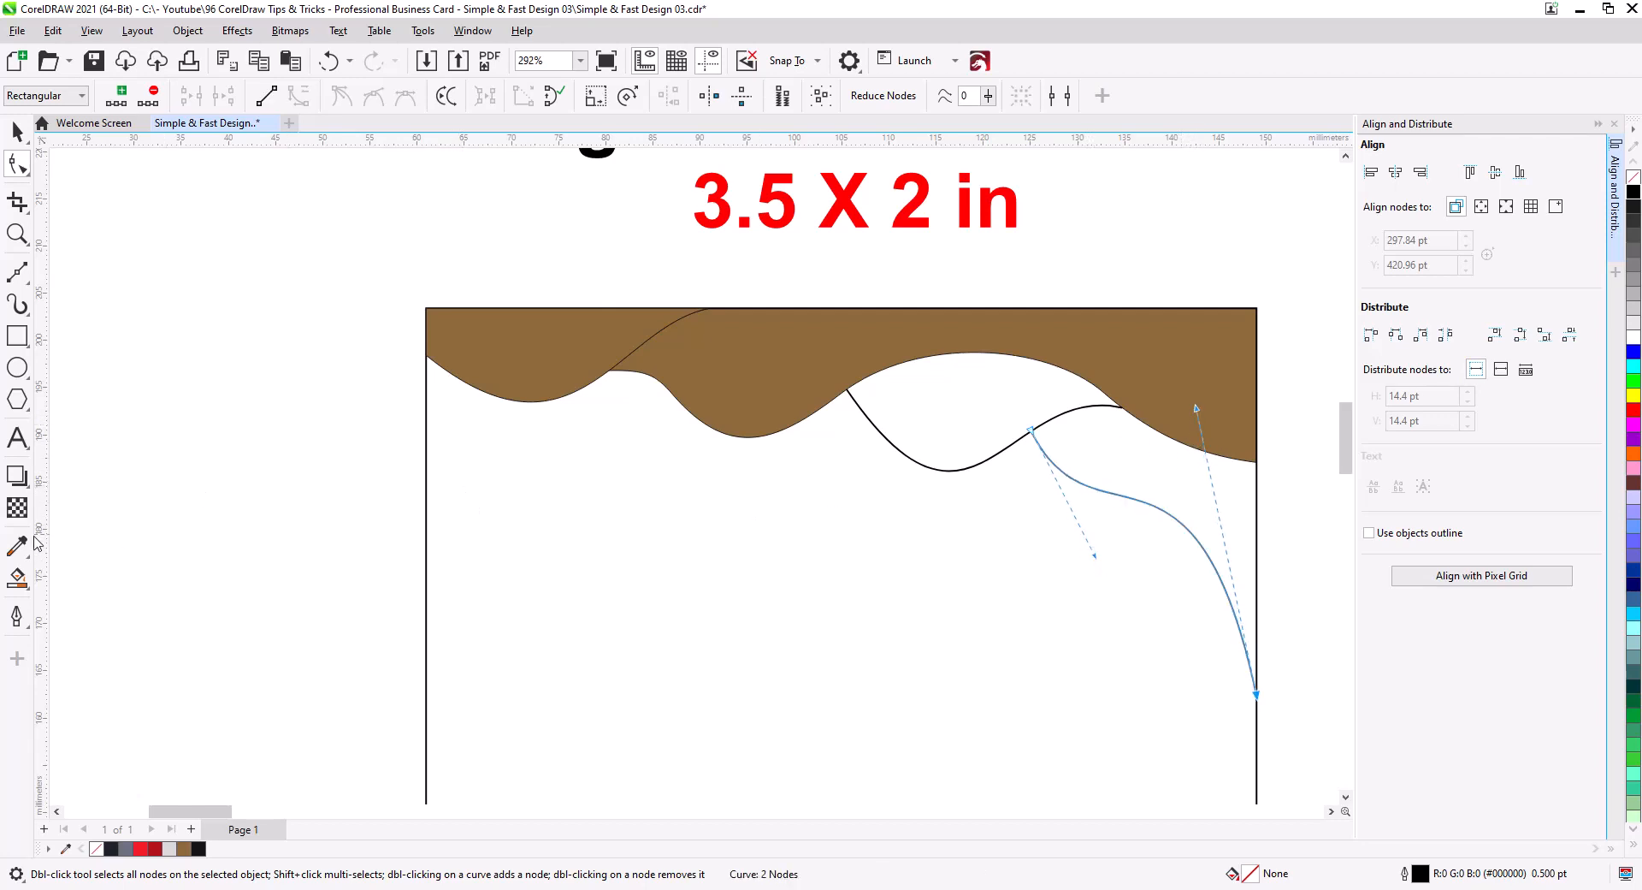
# - Smart-fill the hollow above the S-curve and the region above the right-hand curve with brown
pyautogui.click(17, 577)
pyautogui.click(946, 429)
pyautogui.click(1158, 469)
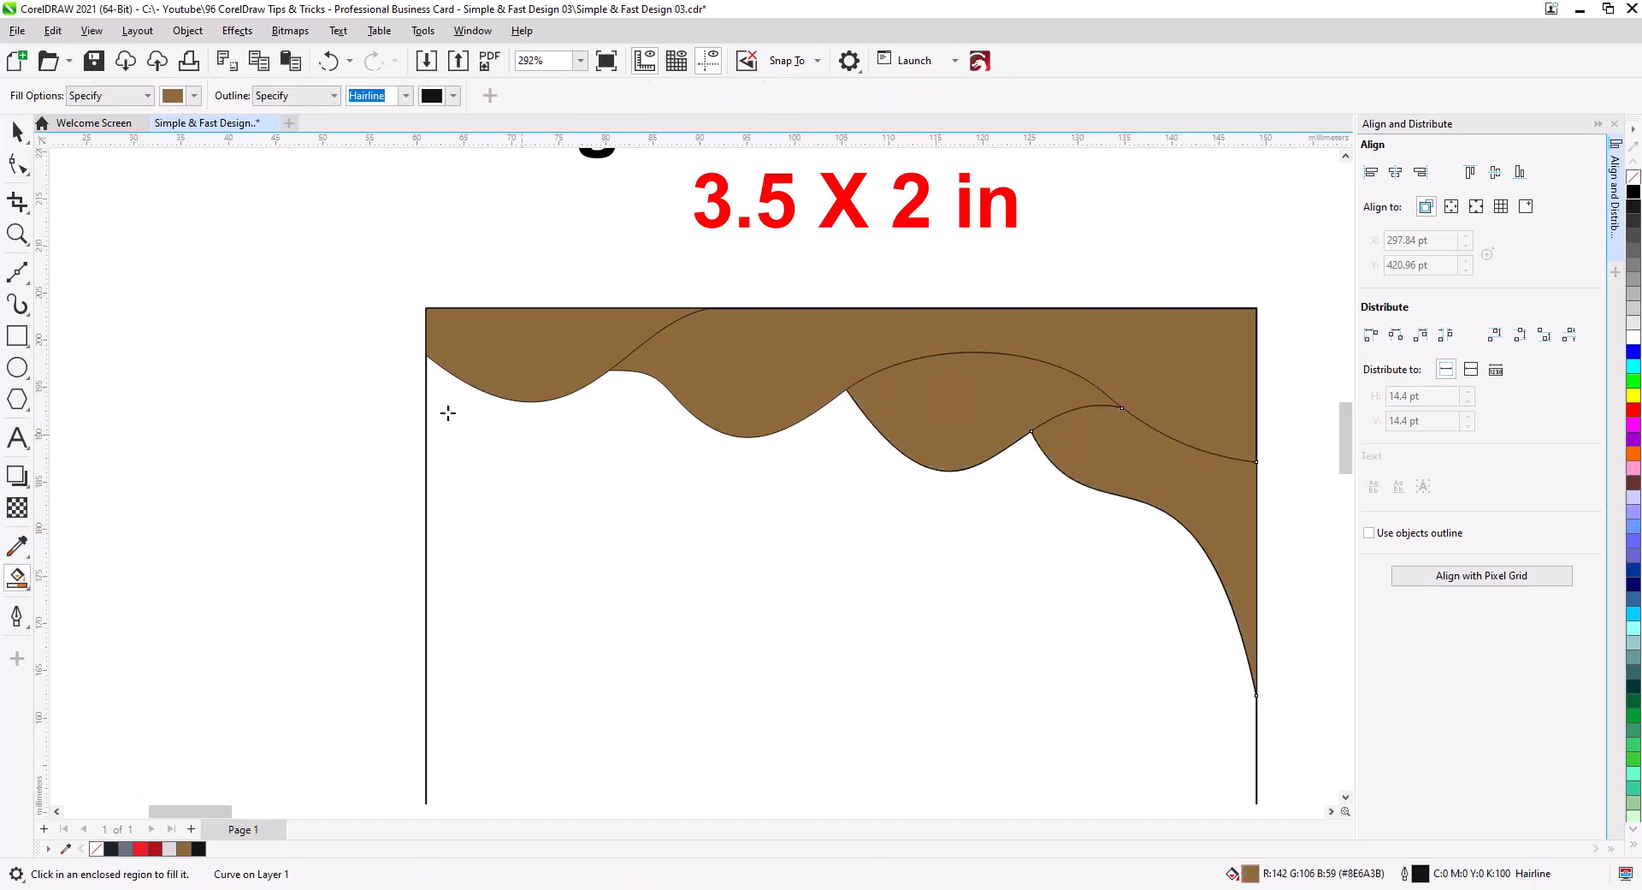
# - Delete the S-curve and right-hand curve lines, keeping the brown filled shapes
pyautogui.click(17, 131)
pyautogui.keyDown('shift'); pyautogui.click(936, 459); pyautogui.keyUp('shift')
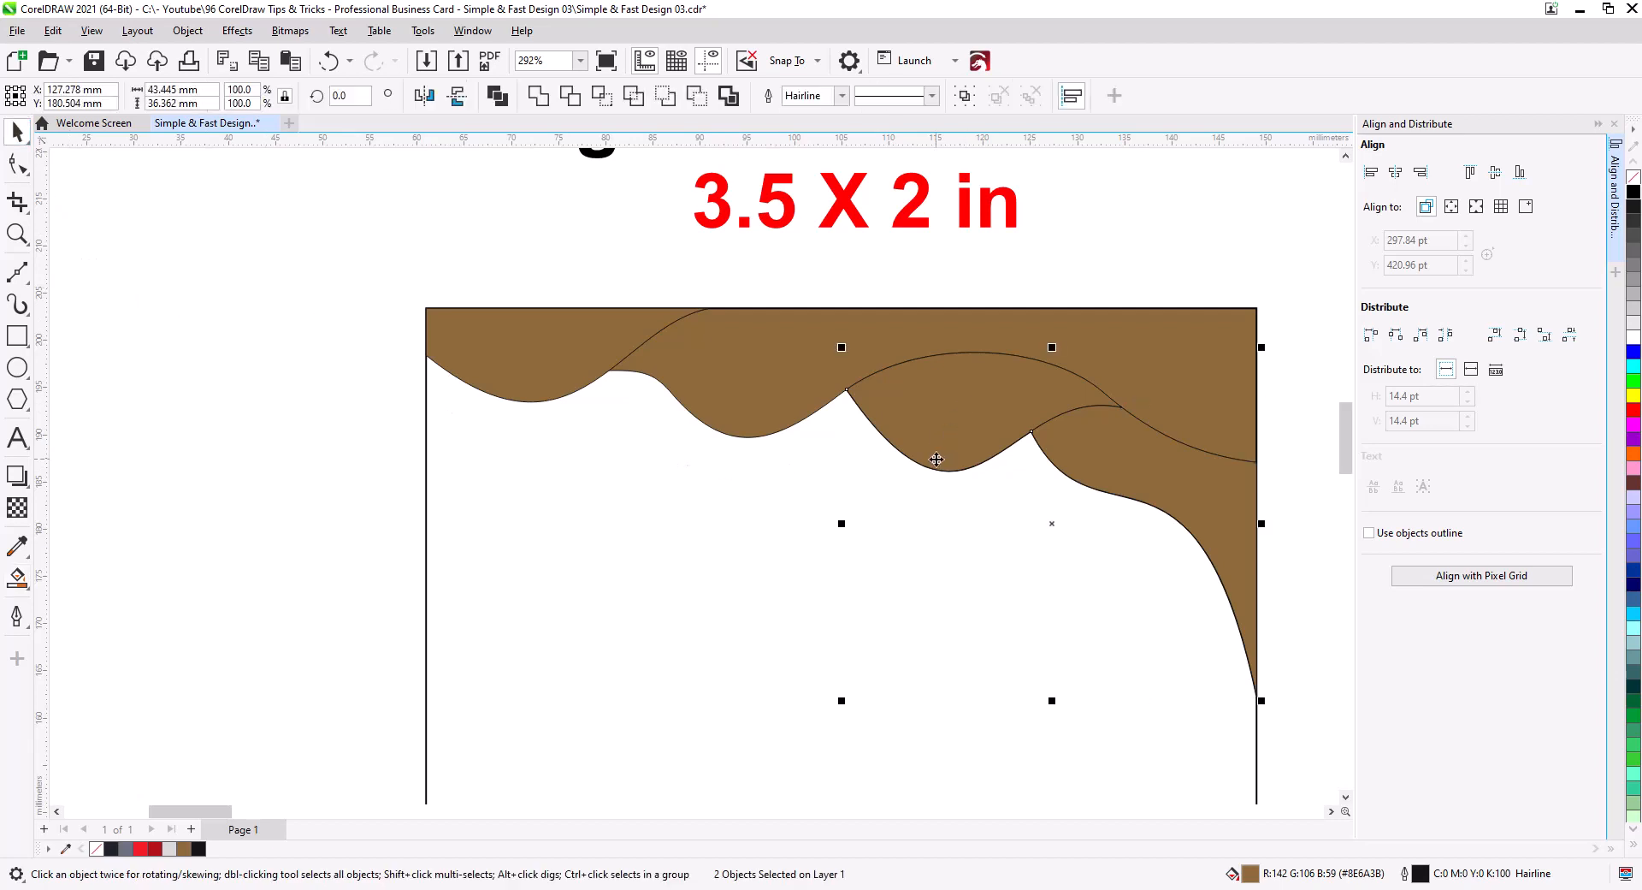
pyautogui.click(1153, 238)
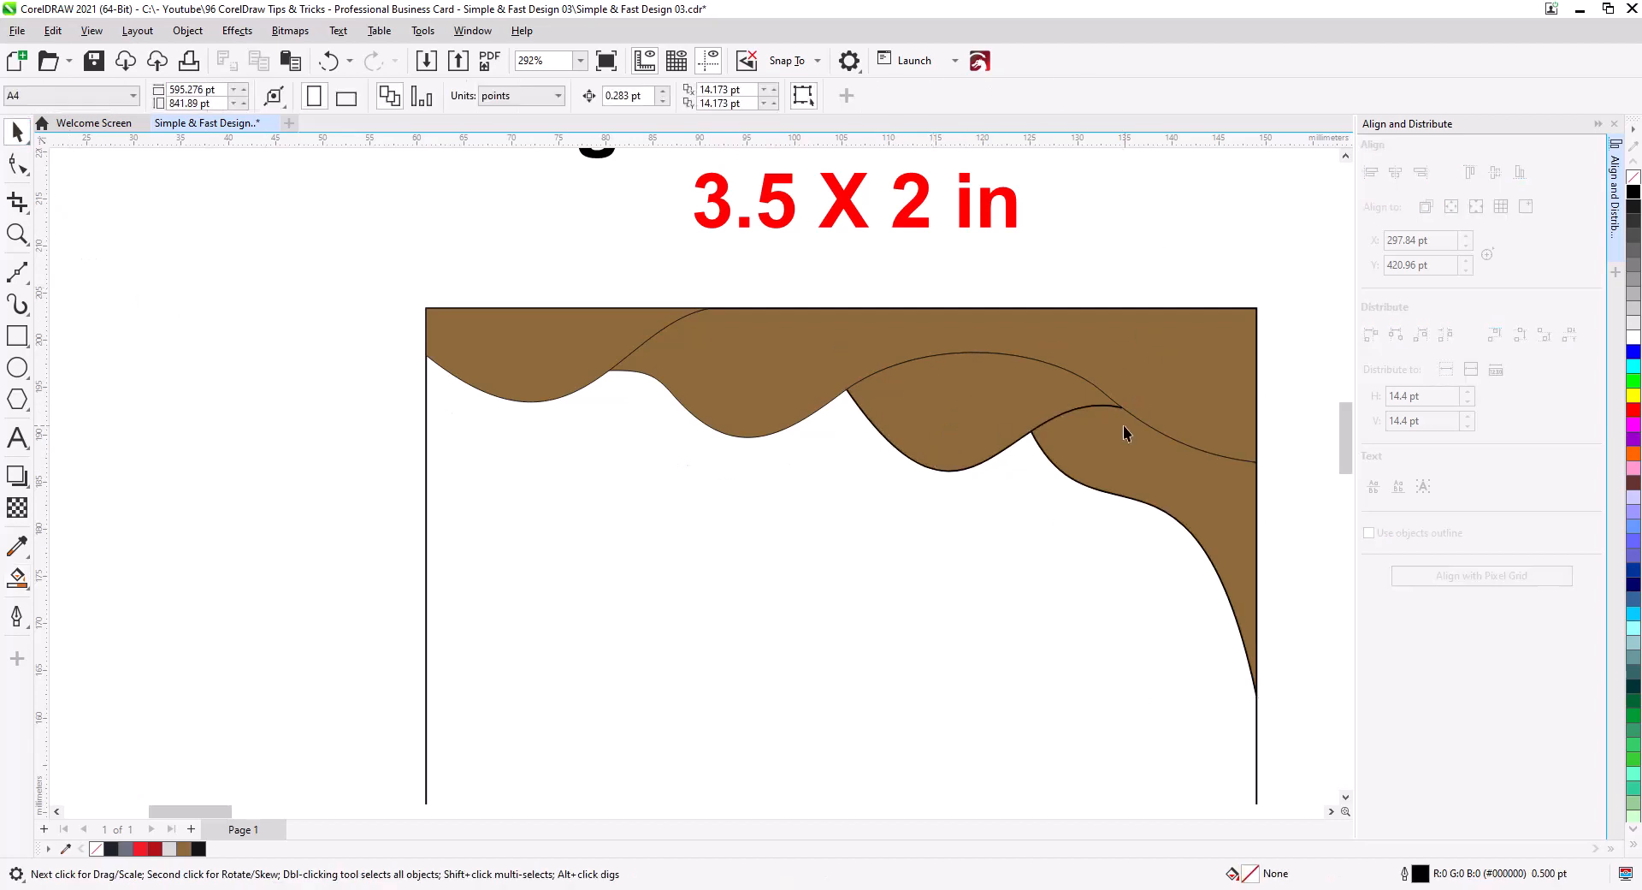
pyautogui.click(1110, 407)
pyautogui.press('Delete')
pyautogui.click(1250, 667)
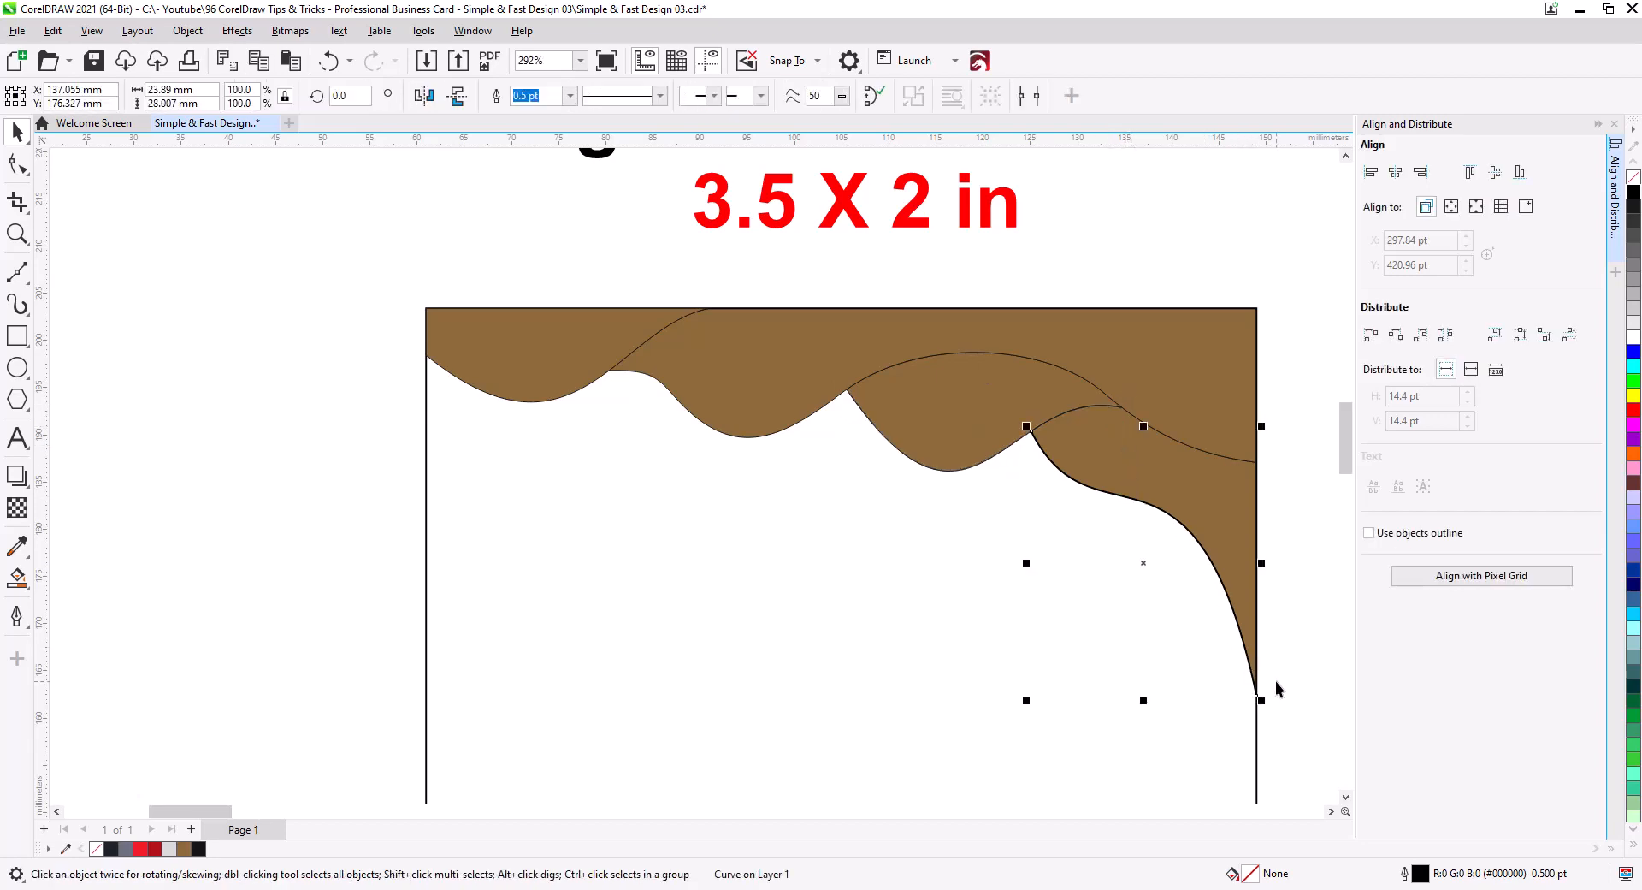
pyautogui.press('Delete')
# - Fill the upper-left wave with slate grey and send the card rectangle to the back of the layer
pyautogui.click(513, 369)
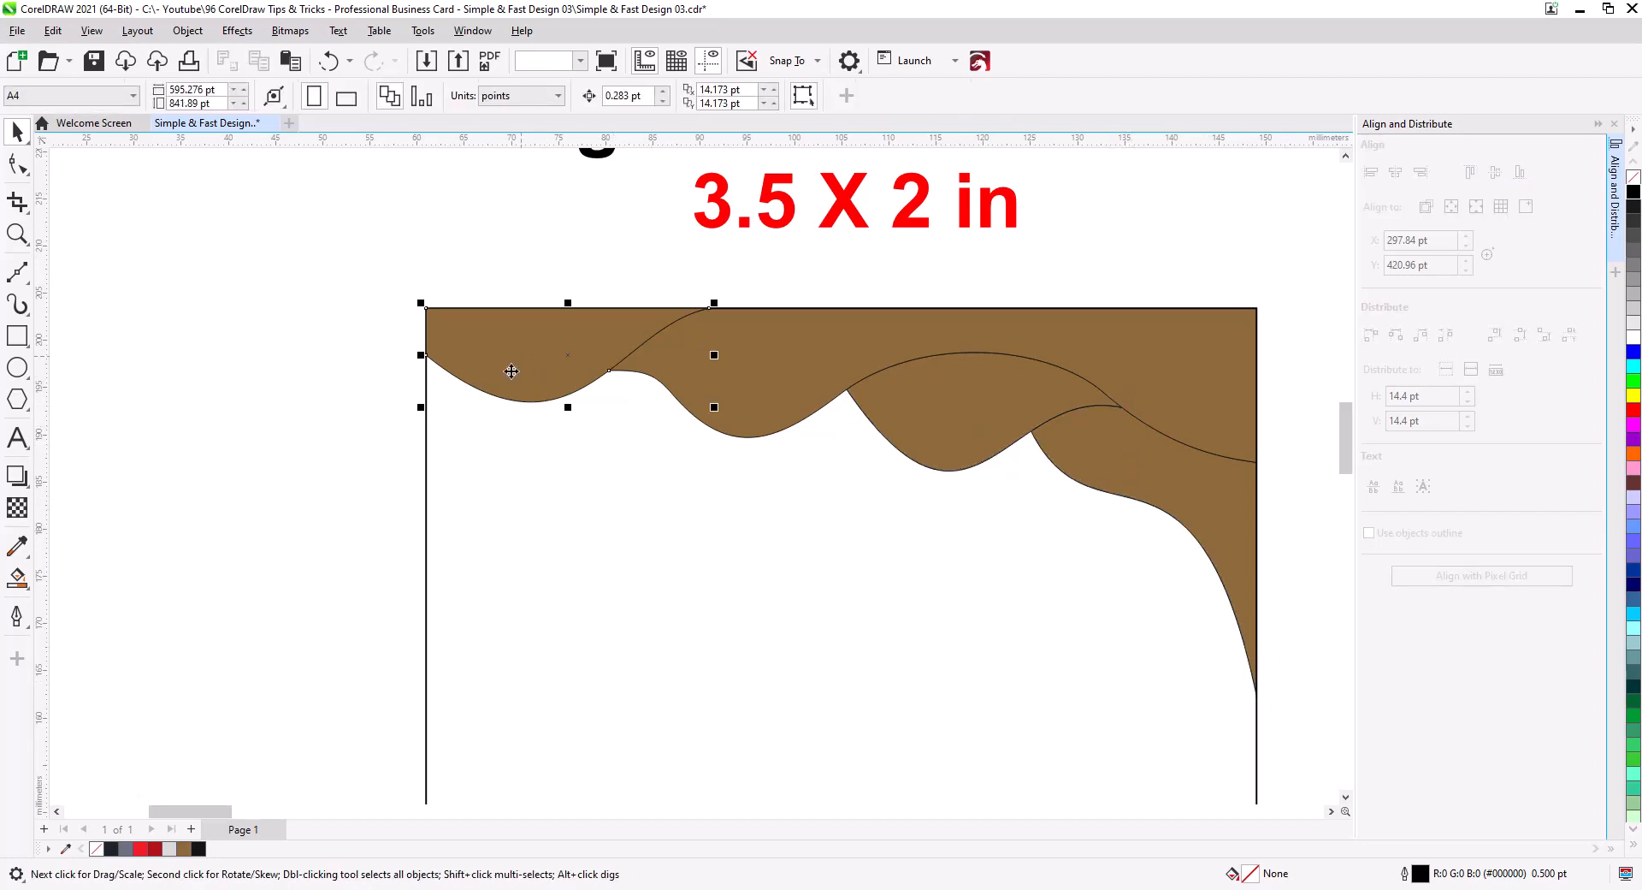
pyautogui.click(768, 376)
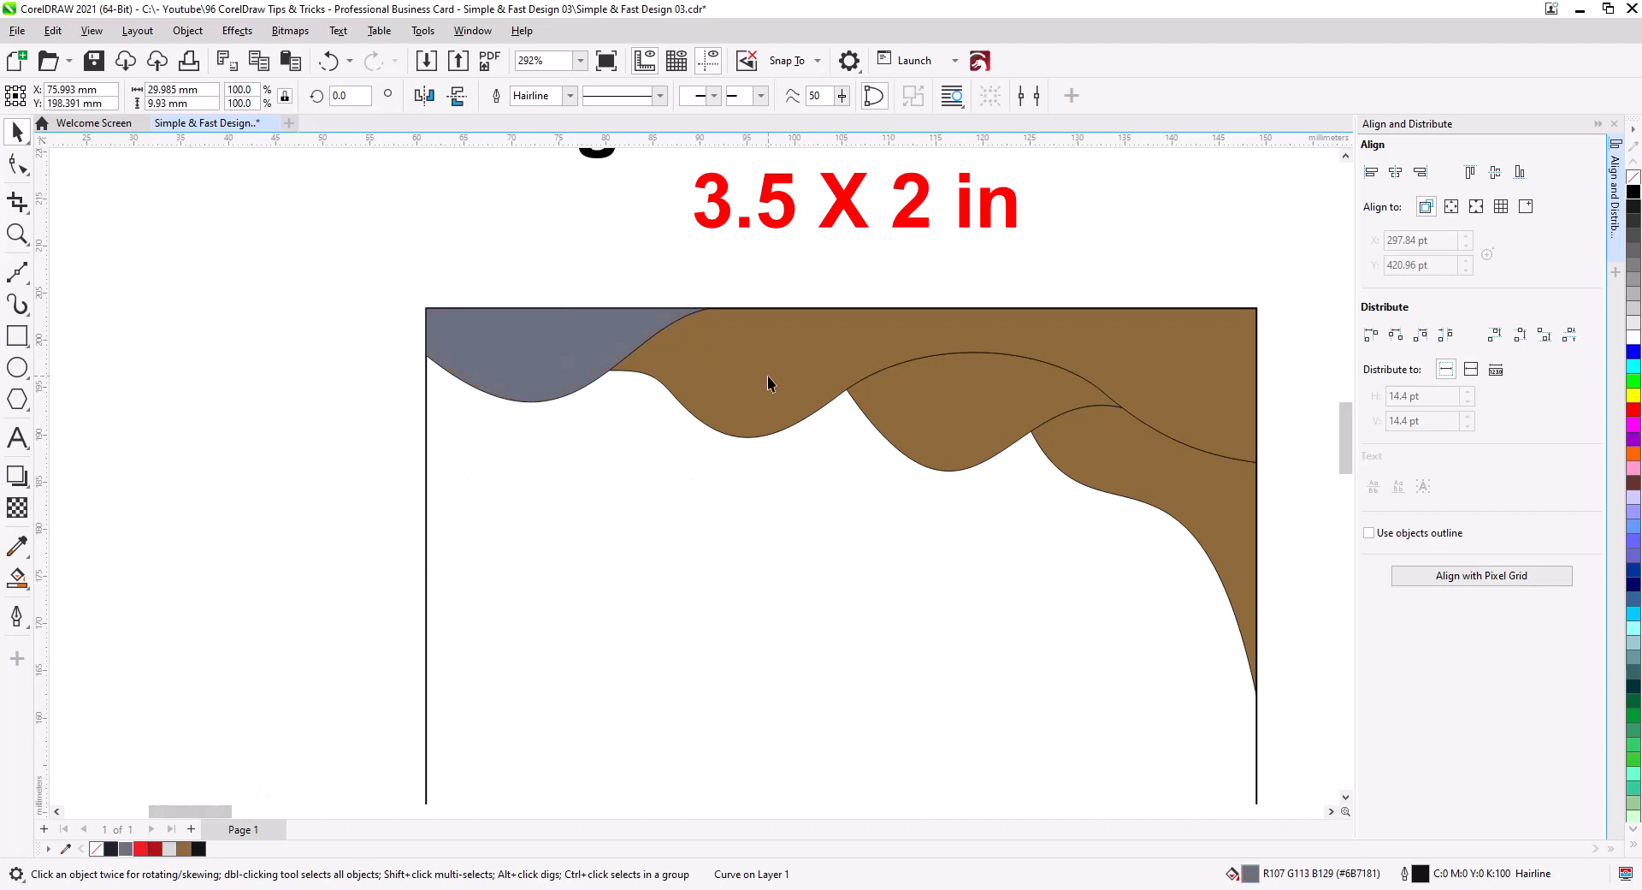
pyautogui.click(143, 848)
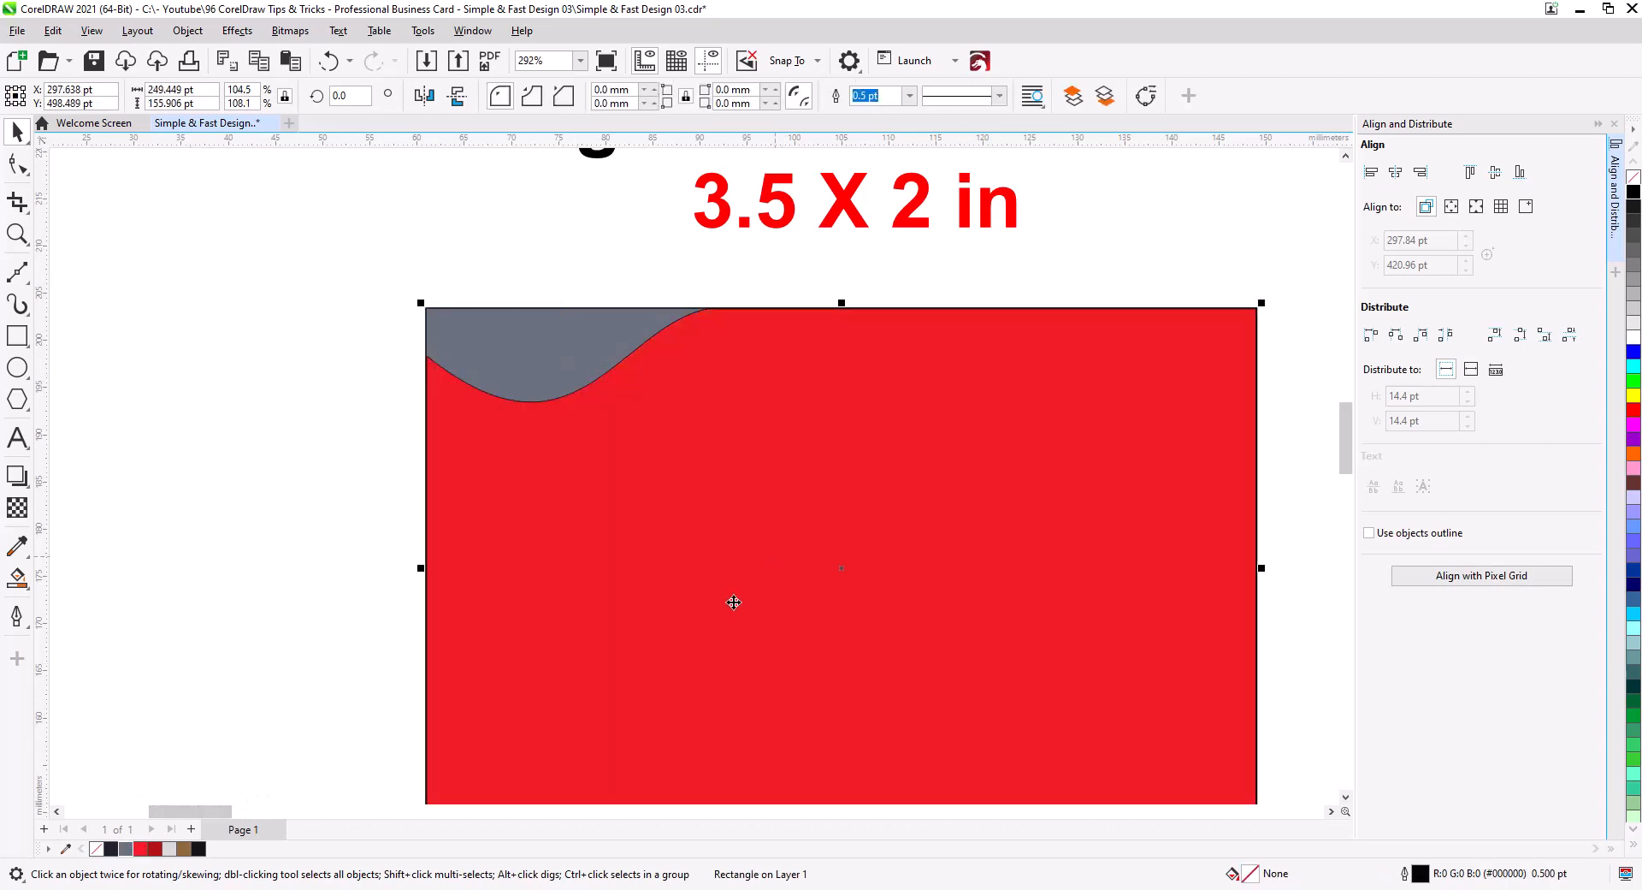
pyautogui.hotkey('ctrl', 'z')
pyautogui.click(726, 472)
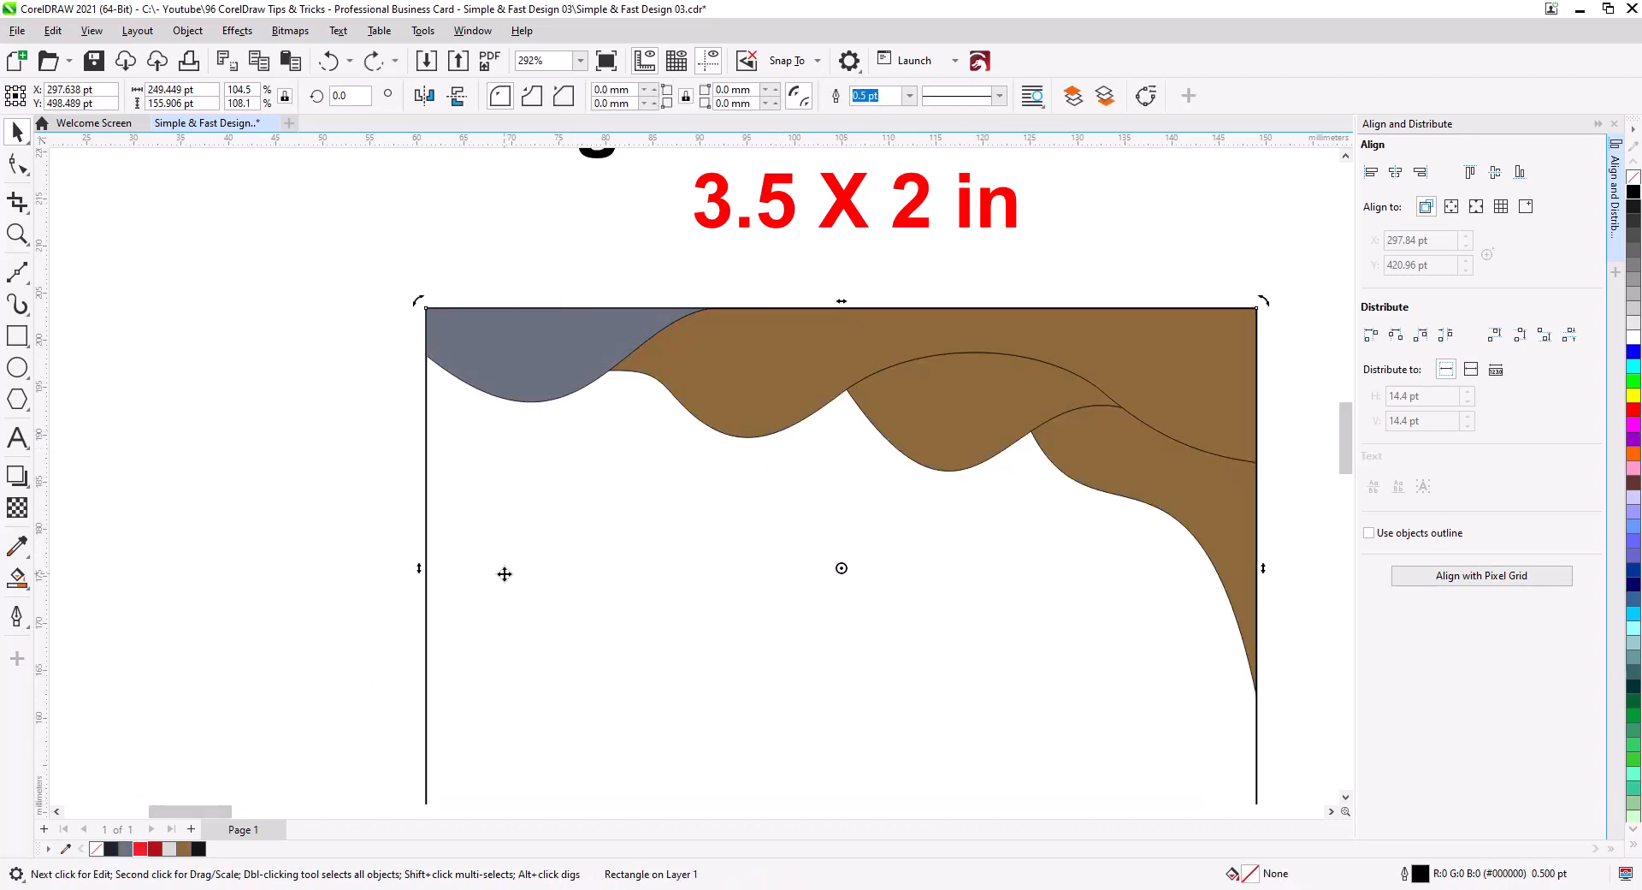
pyautogui.hotkey('shift', 'pagedown')
# - Fill the remaining three brown waves, from left to right, with bright red, dark red and light grey
pyautogui.click(653, 375)
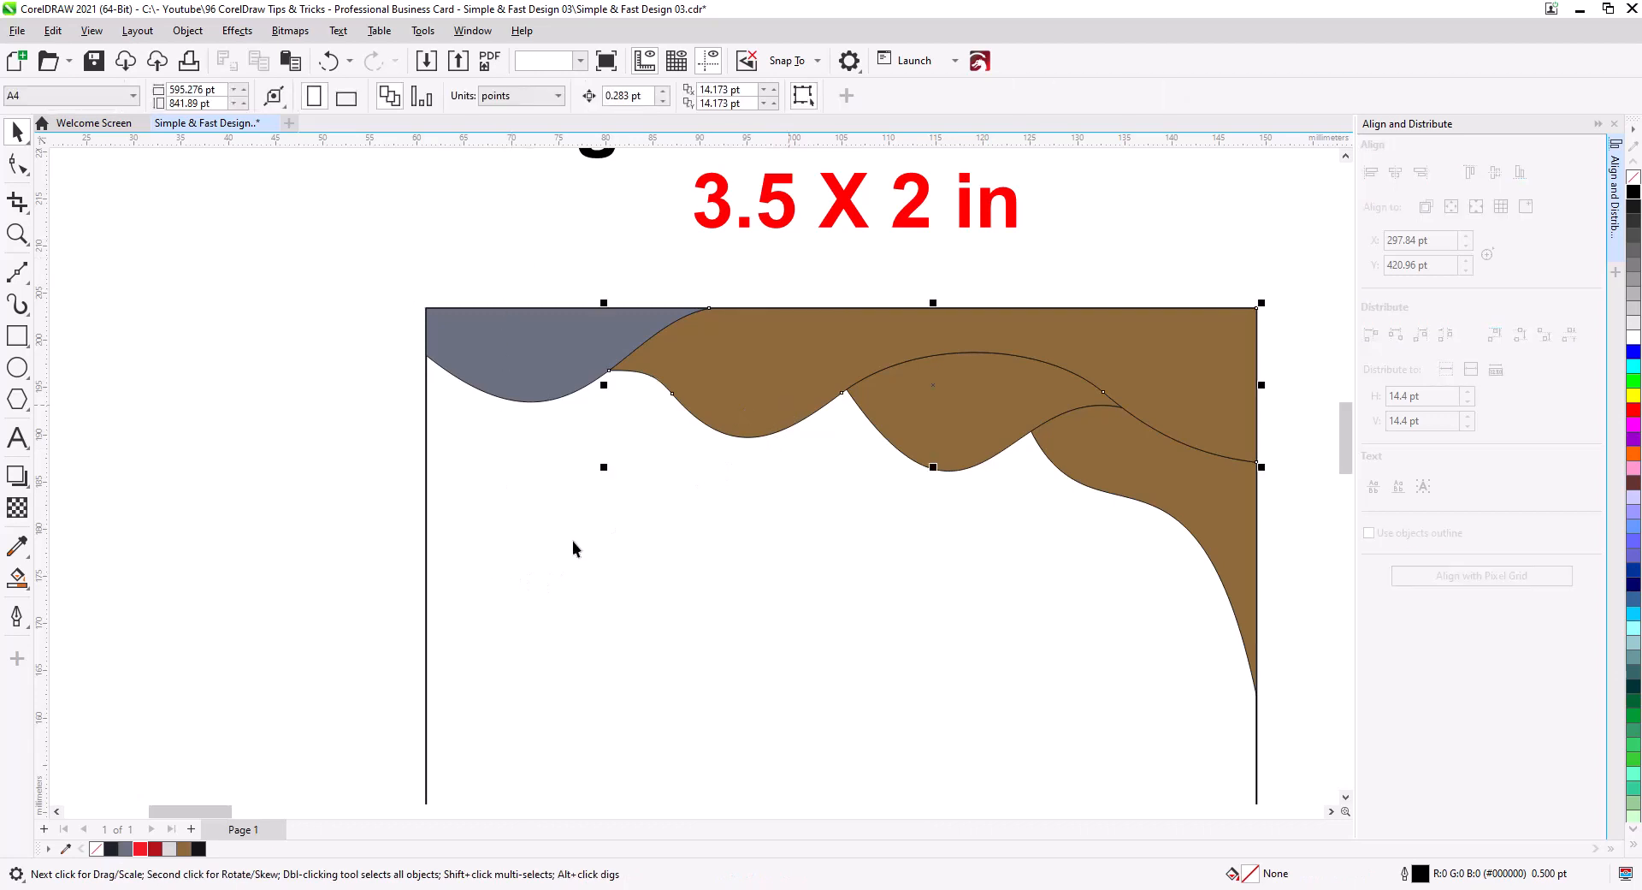
pyautogui.click(142, 848)
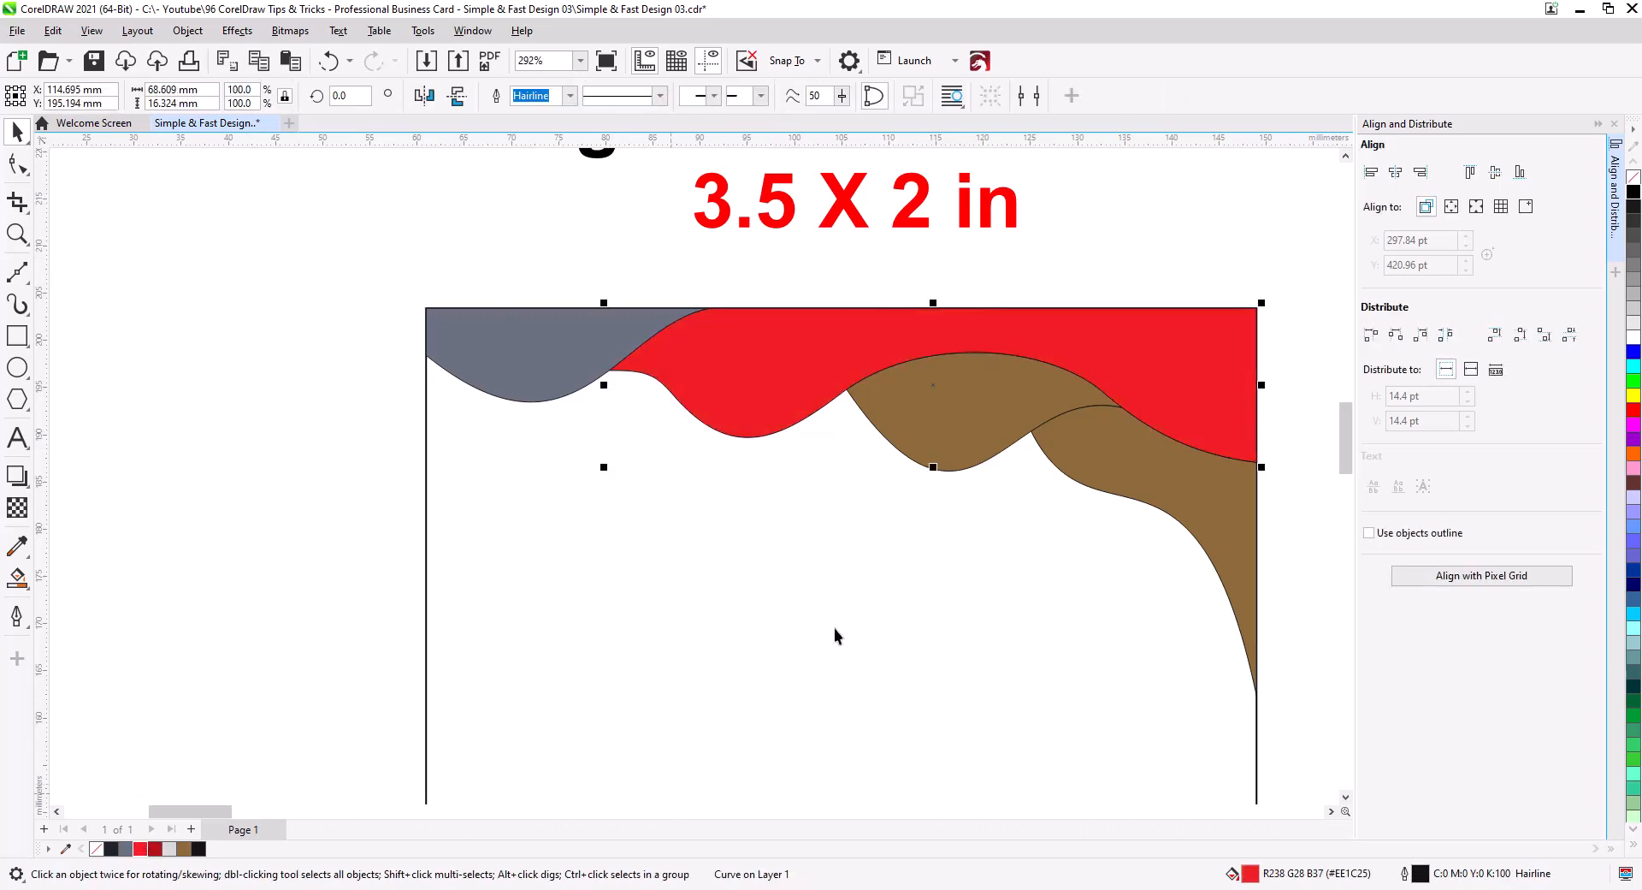
pyautogui.click(953, 467)
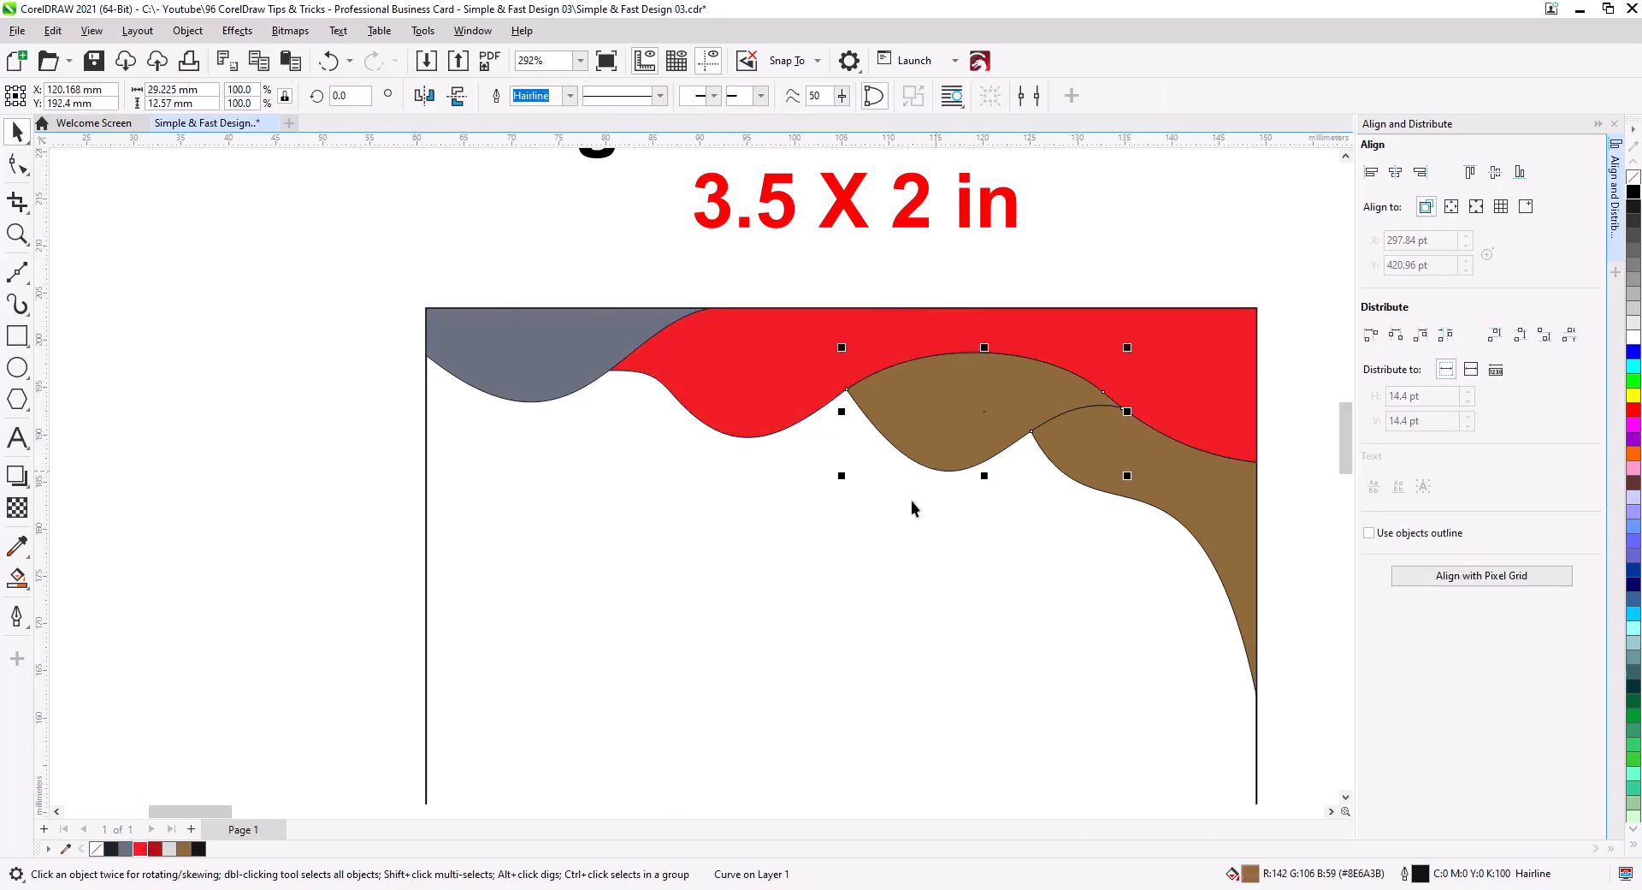
pyautogui.click(155, 851)
pyautogui.click(1104, 494)
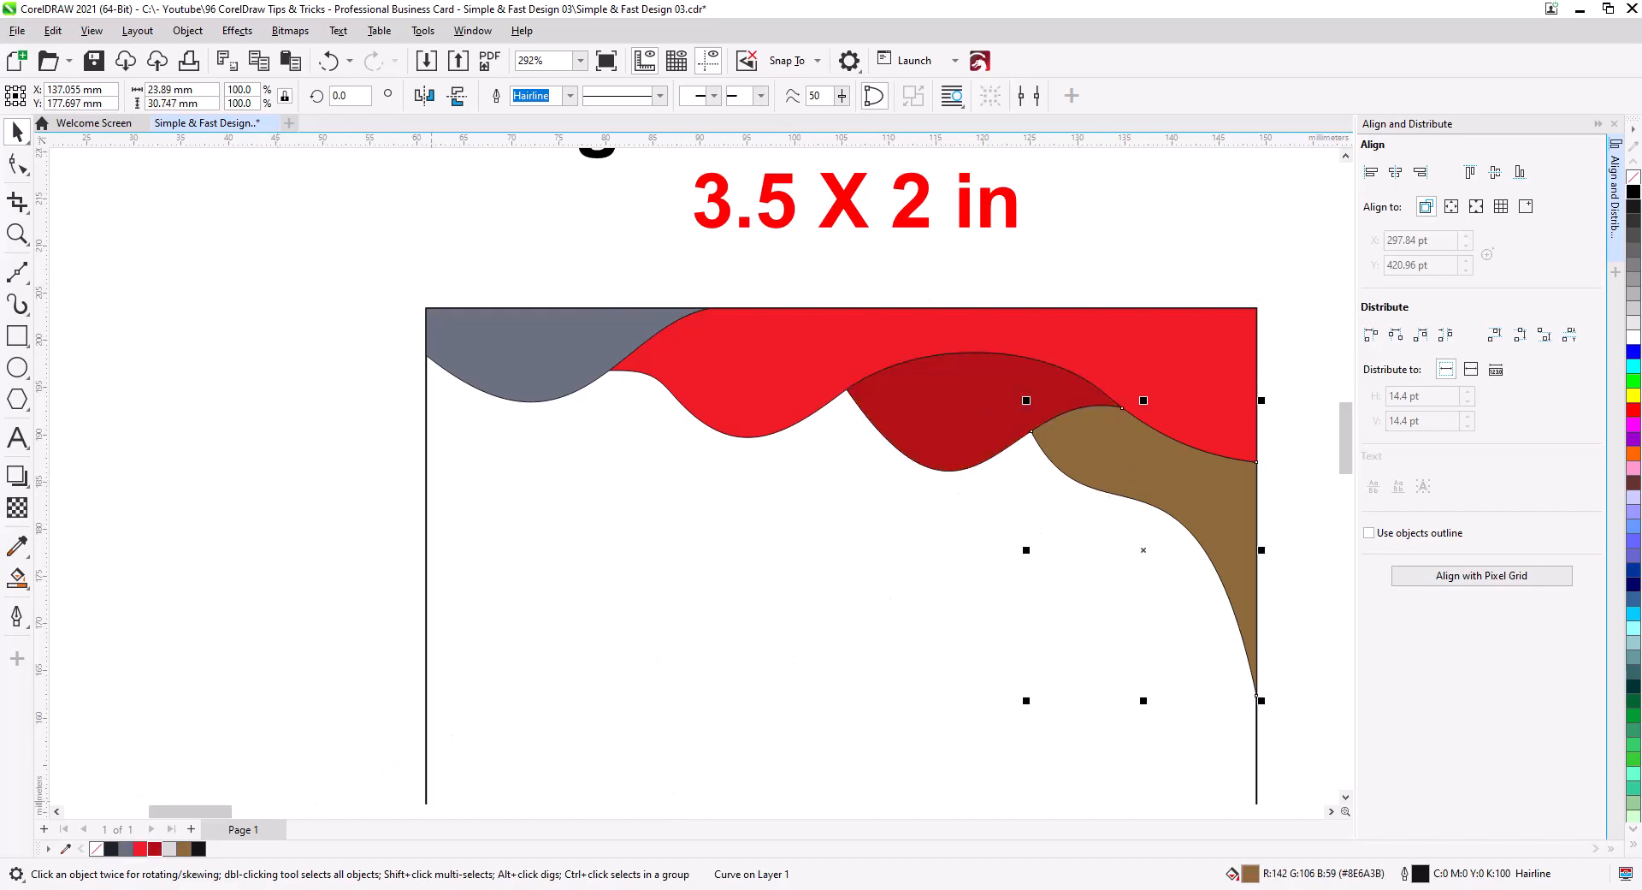
pyautogui.click(168, 849)
# - Remove the outlines from all four coloured wave shapes
pyautogui.click(721, 538)
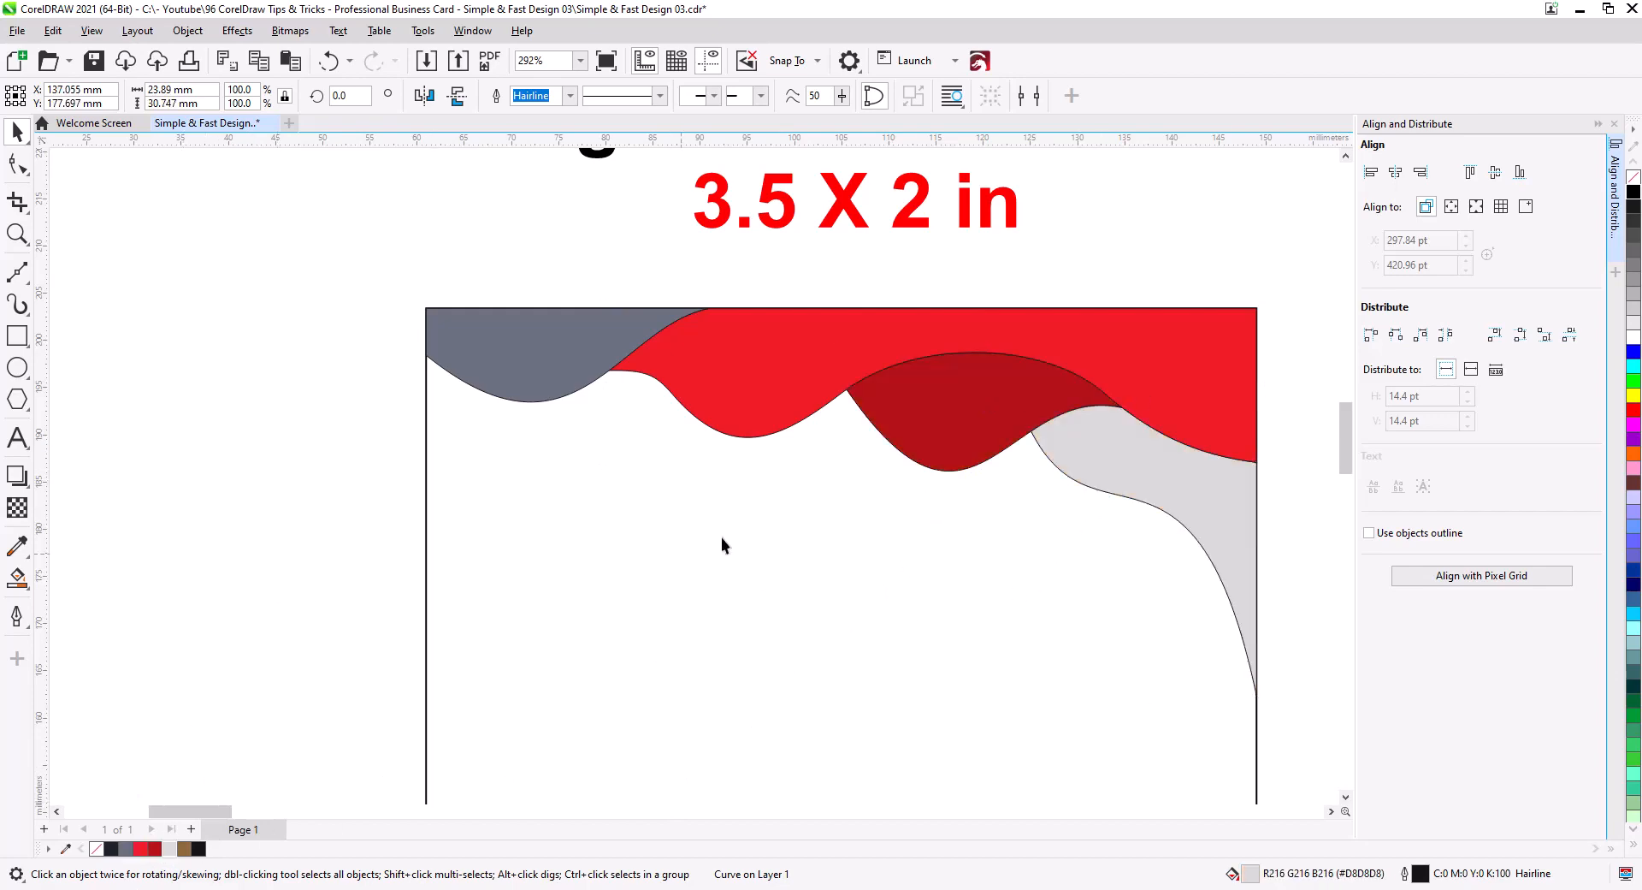
pyautogui.scroll(-1, 735, 523)
pyautogui.moveTo(817, 556); pyautogui.dragTo(777, 566)
pyautogui.moveTo(1116, 653); pyautogui.dragTo(452, 359)
pyautogui.rightClick(1634, 177)
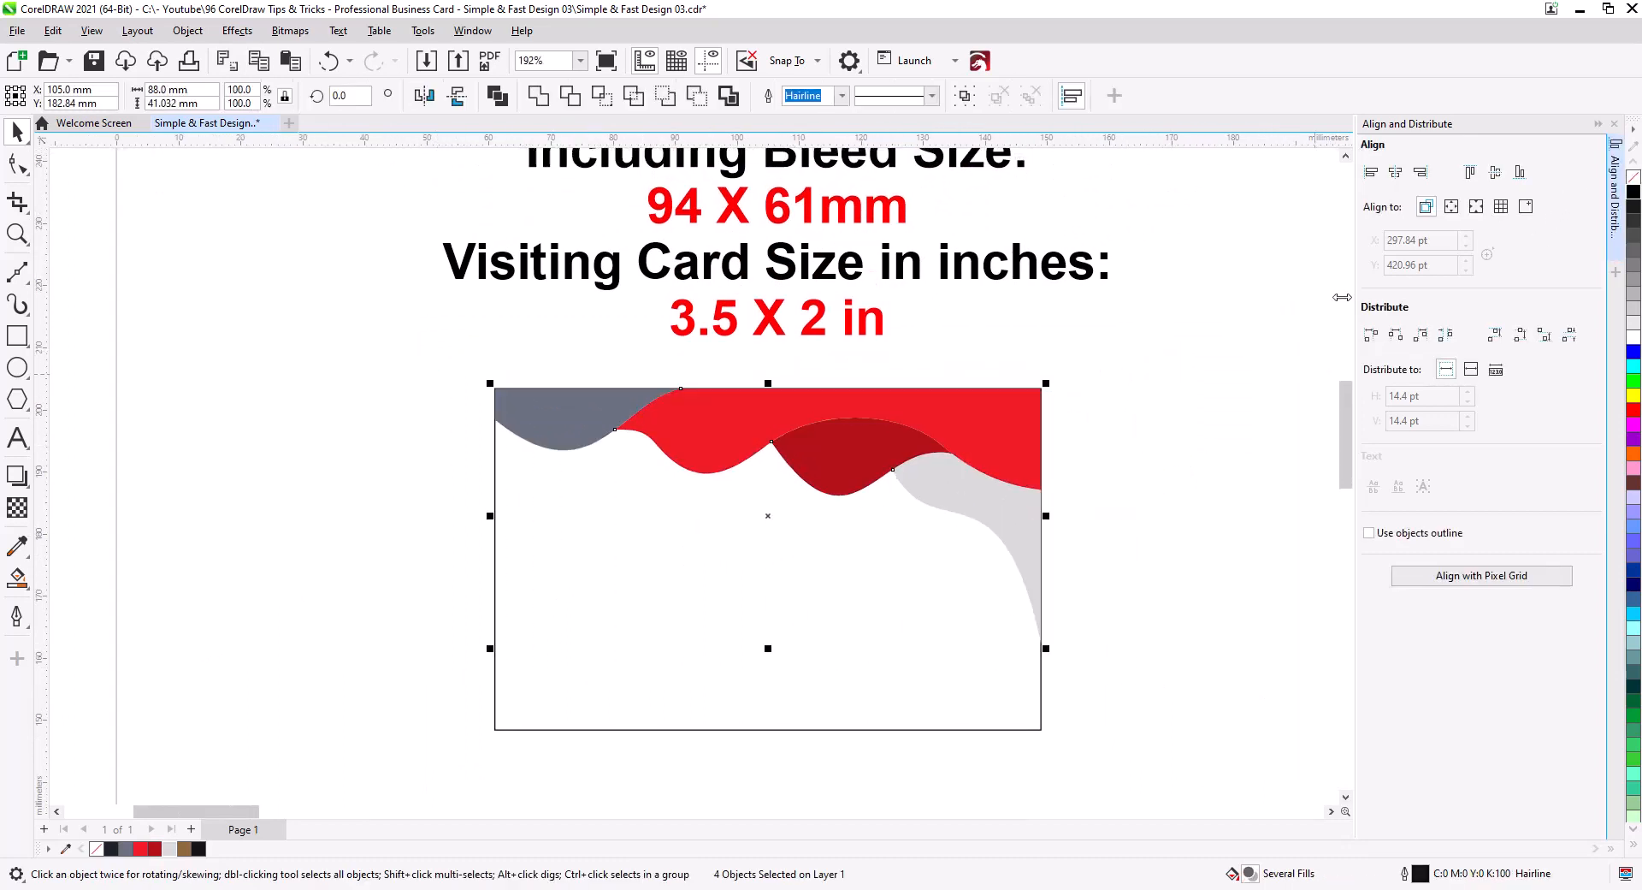
pyautogui.click(1208, 436)
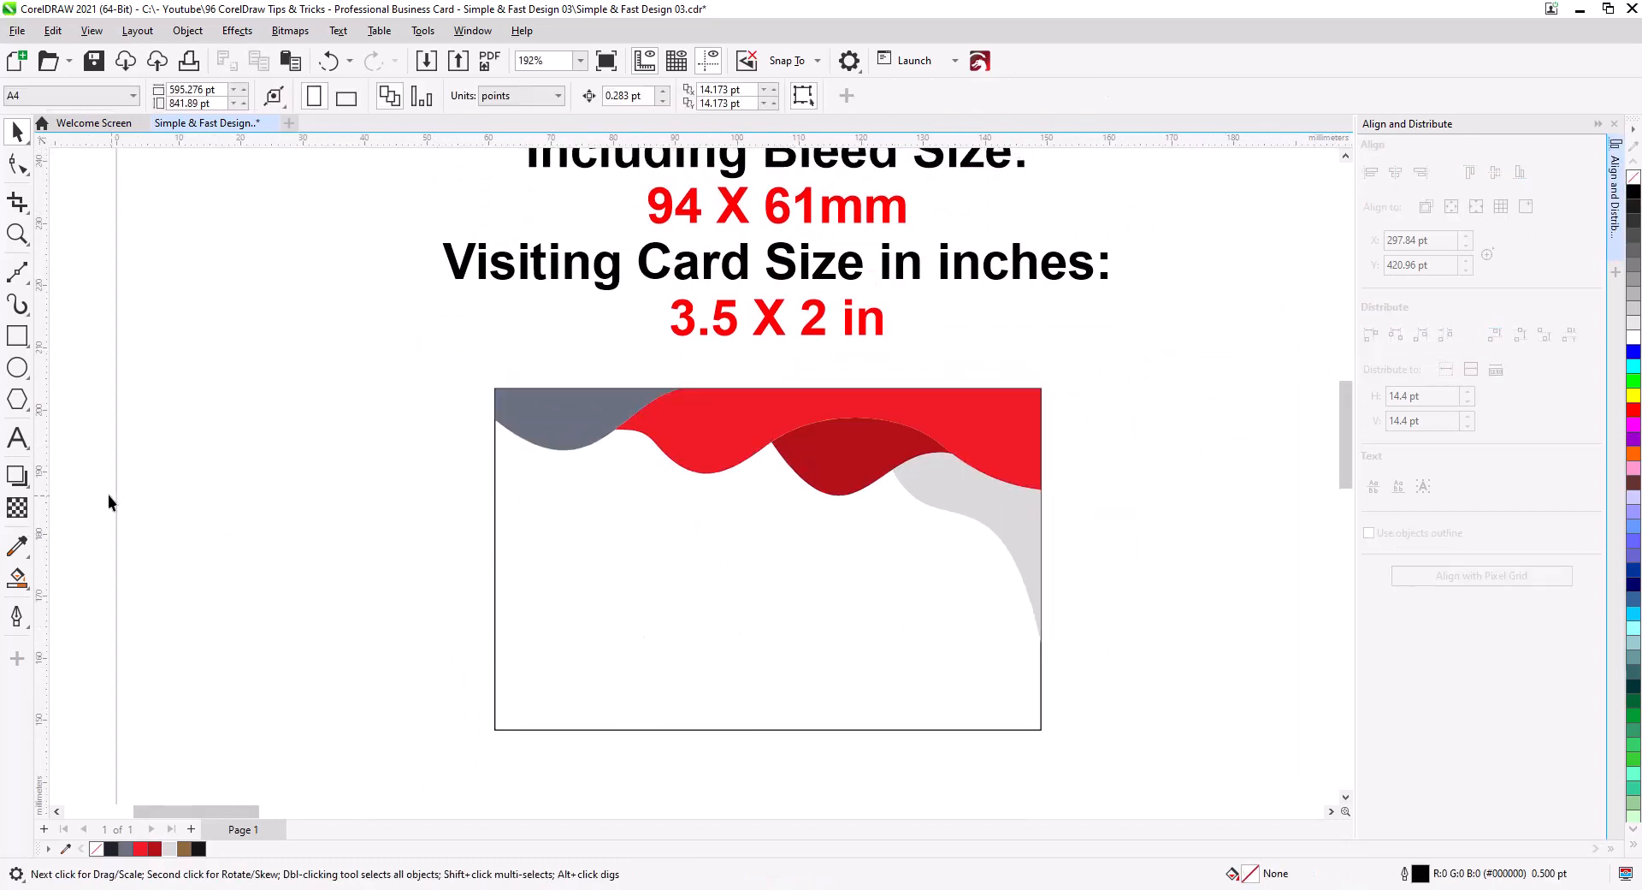
# - Smart-fill the empty area of the card below the waves and colour it dark navy (#1E2128)
pyautogui.click(18, 578)
pyautogui.click(641, 575)
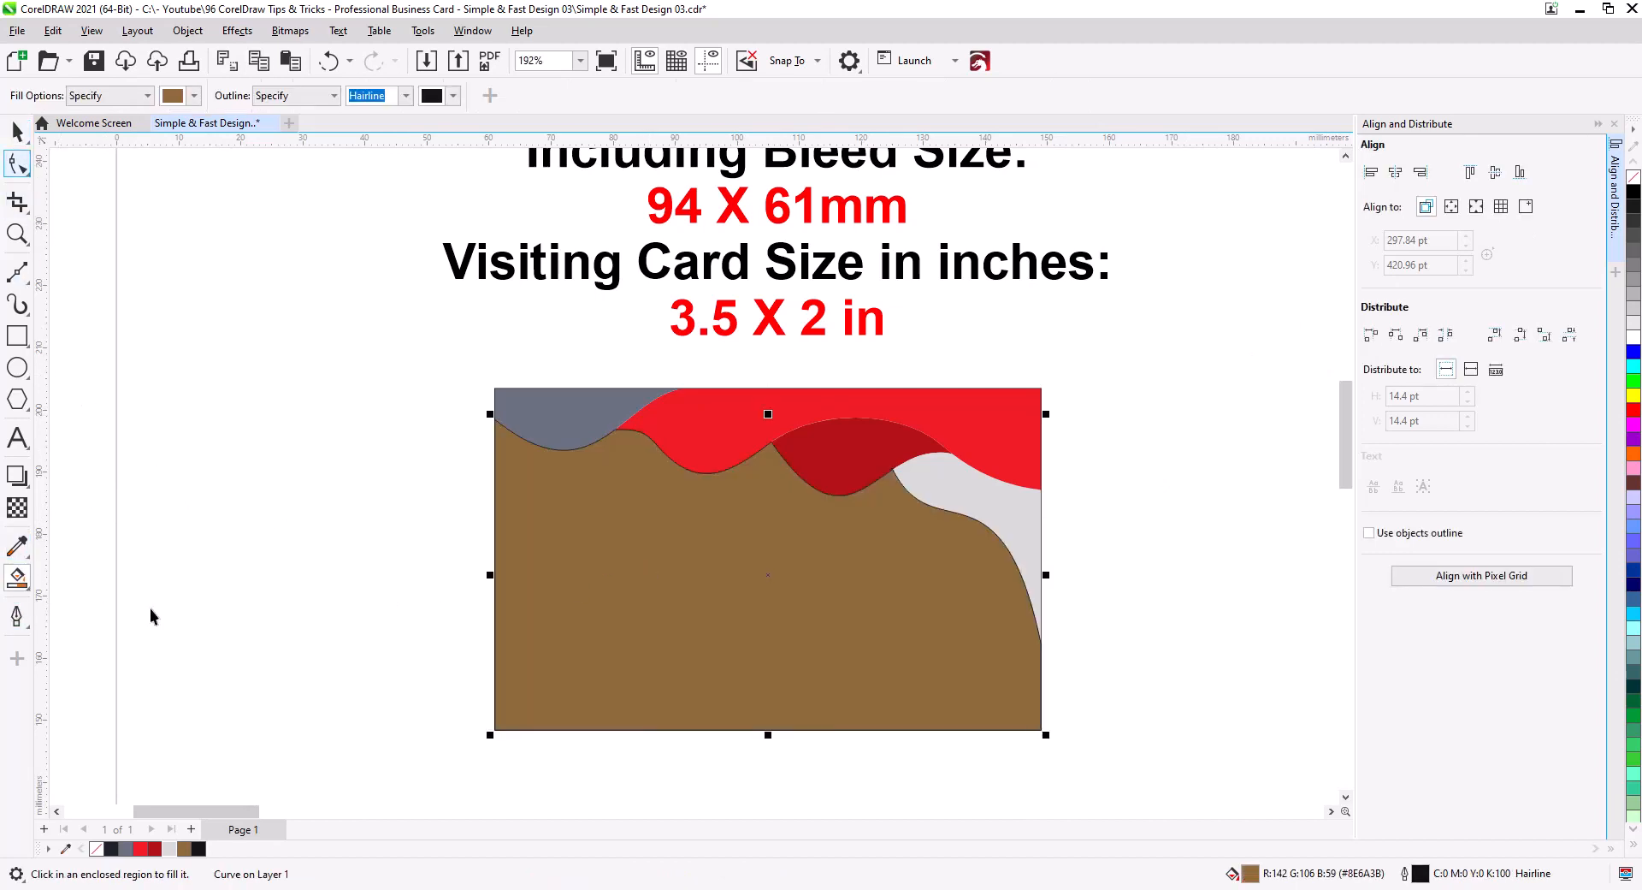
pyautogui.click(110, 848)
pyautogui.press('space')
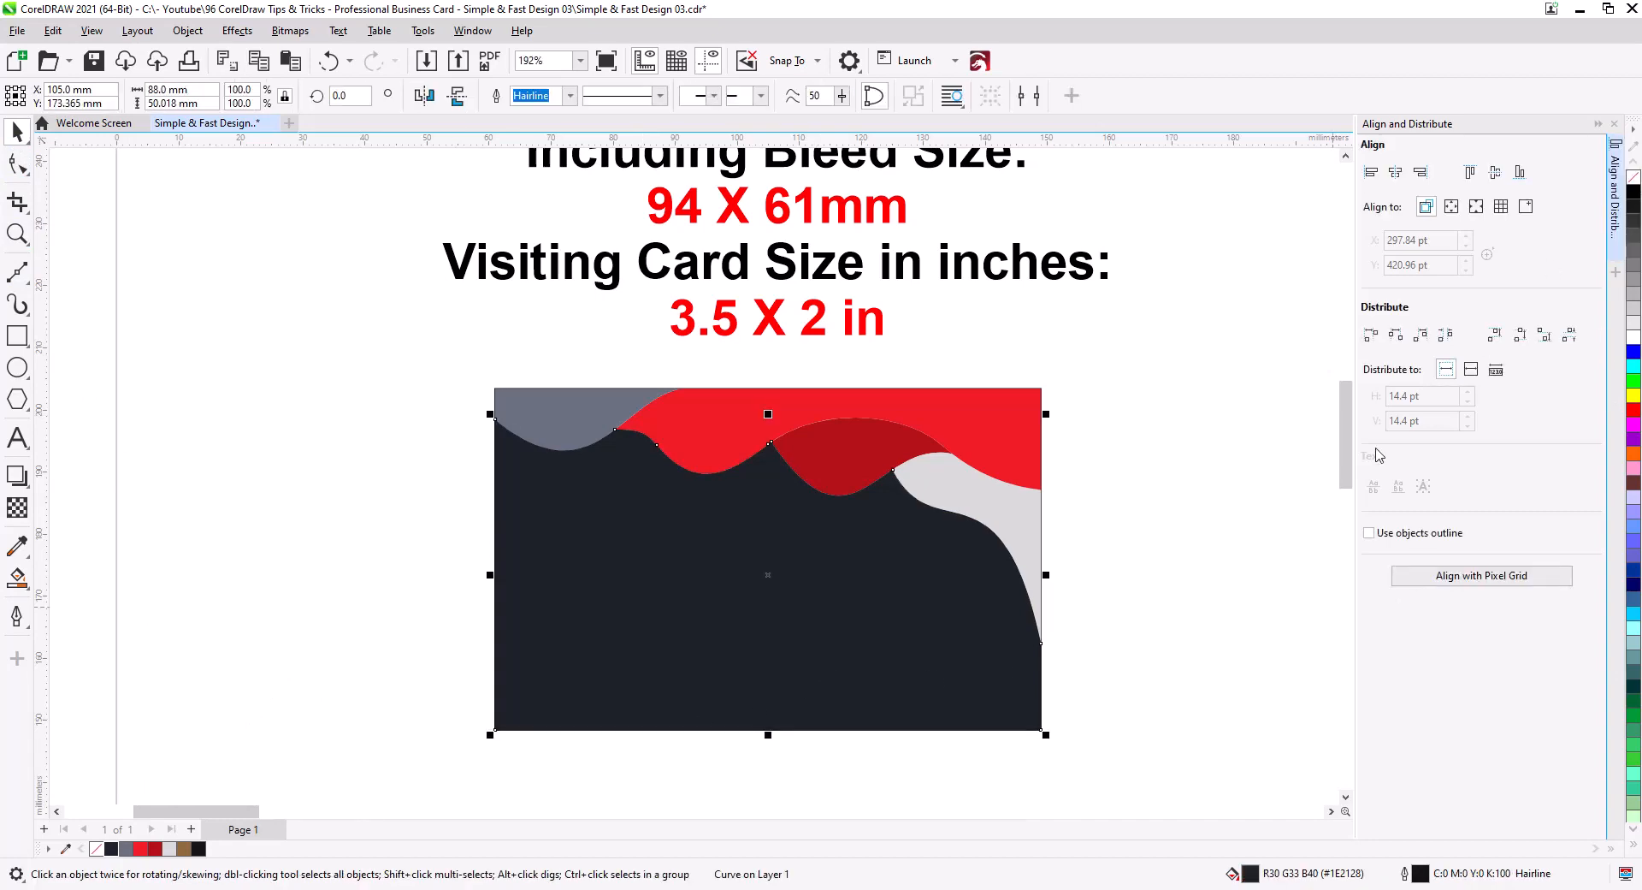
pyautogui.click(1206, 515)
# - Copy the QR code, name, job title and contact details from outside the page to the space beside the card
pyautogui.scroll(3, 932, 608)
pyautogui.moveTo(934, 609); pyautogui.dragTo(1053, 576)
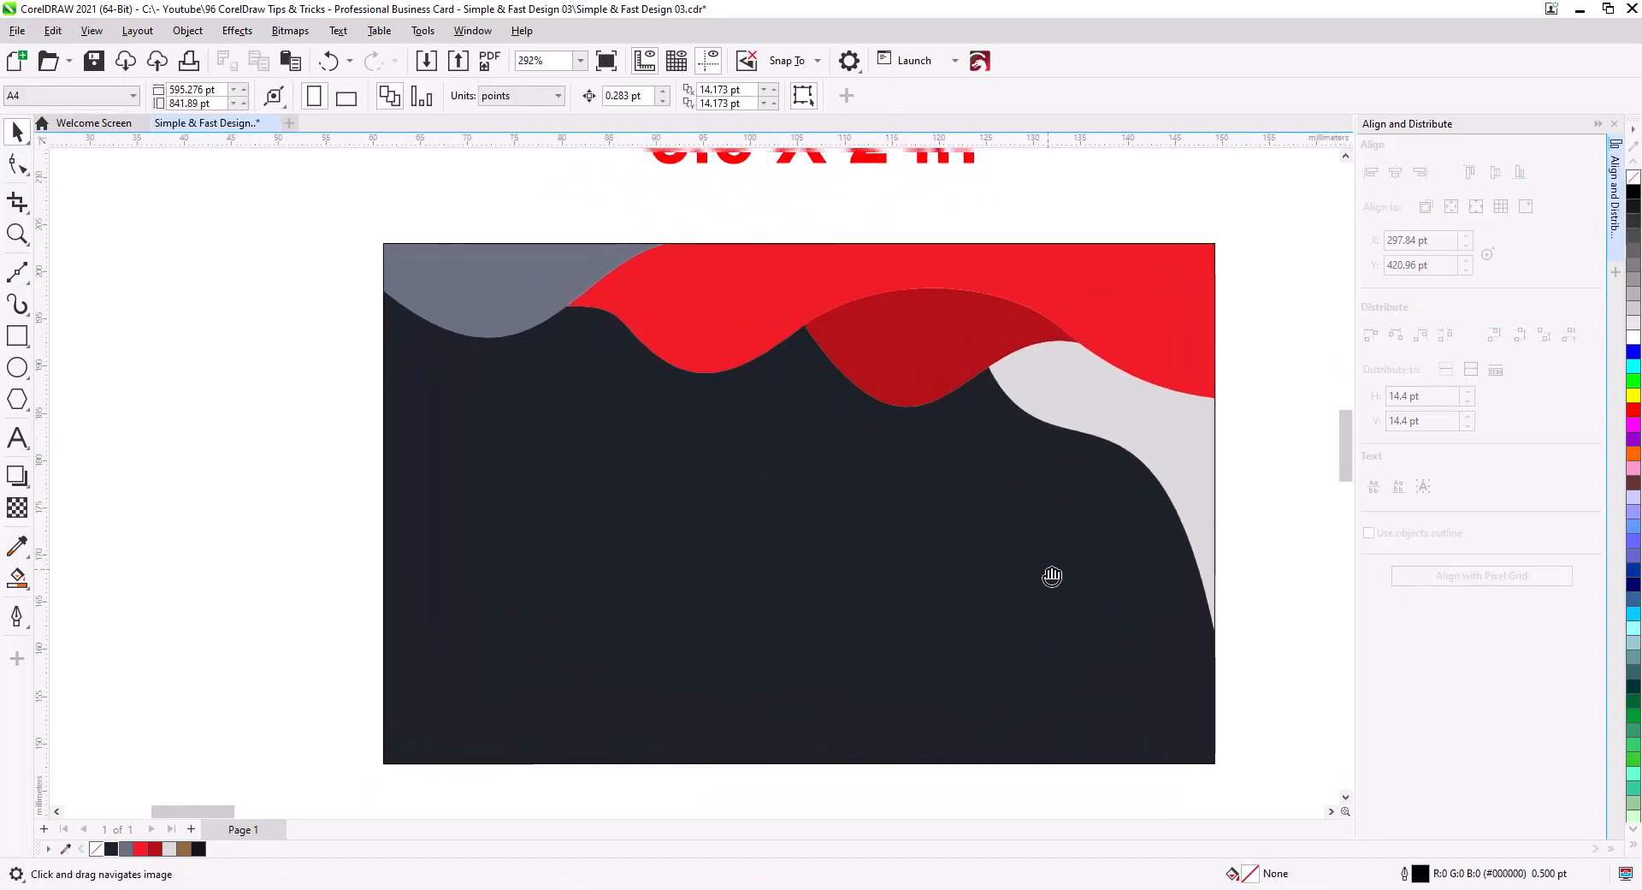
pyautogui.scroll(-3, 976, 614)
pyautogui.moveTo(924, 637); pyautogui.dragTo(972, 632)
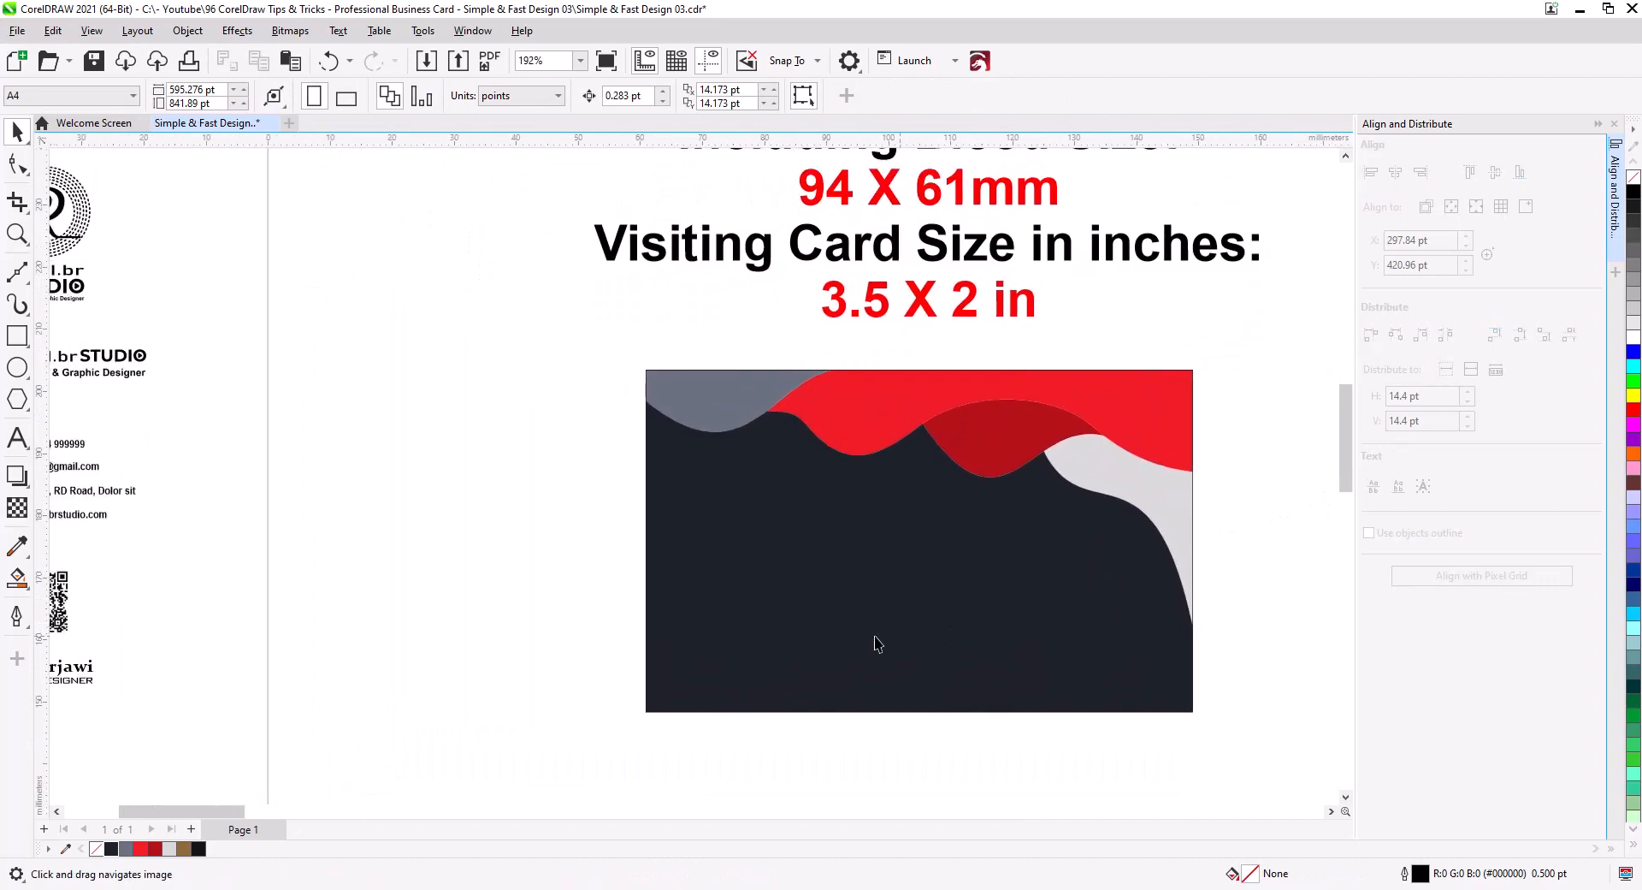
pyautogui.moveTo(573, 595); pyautogui.dragTo(638, 611)
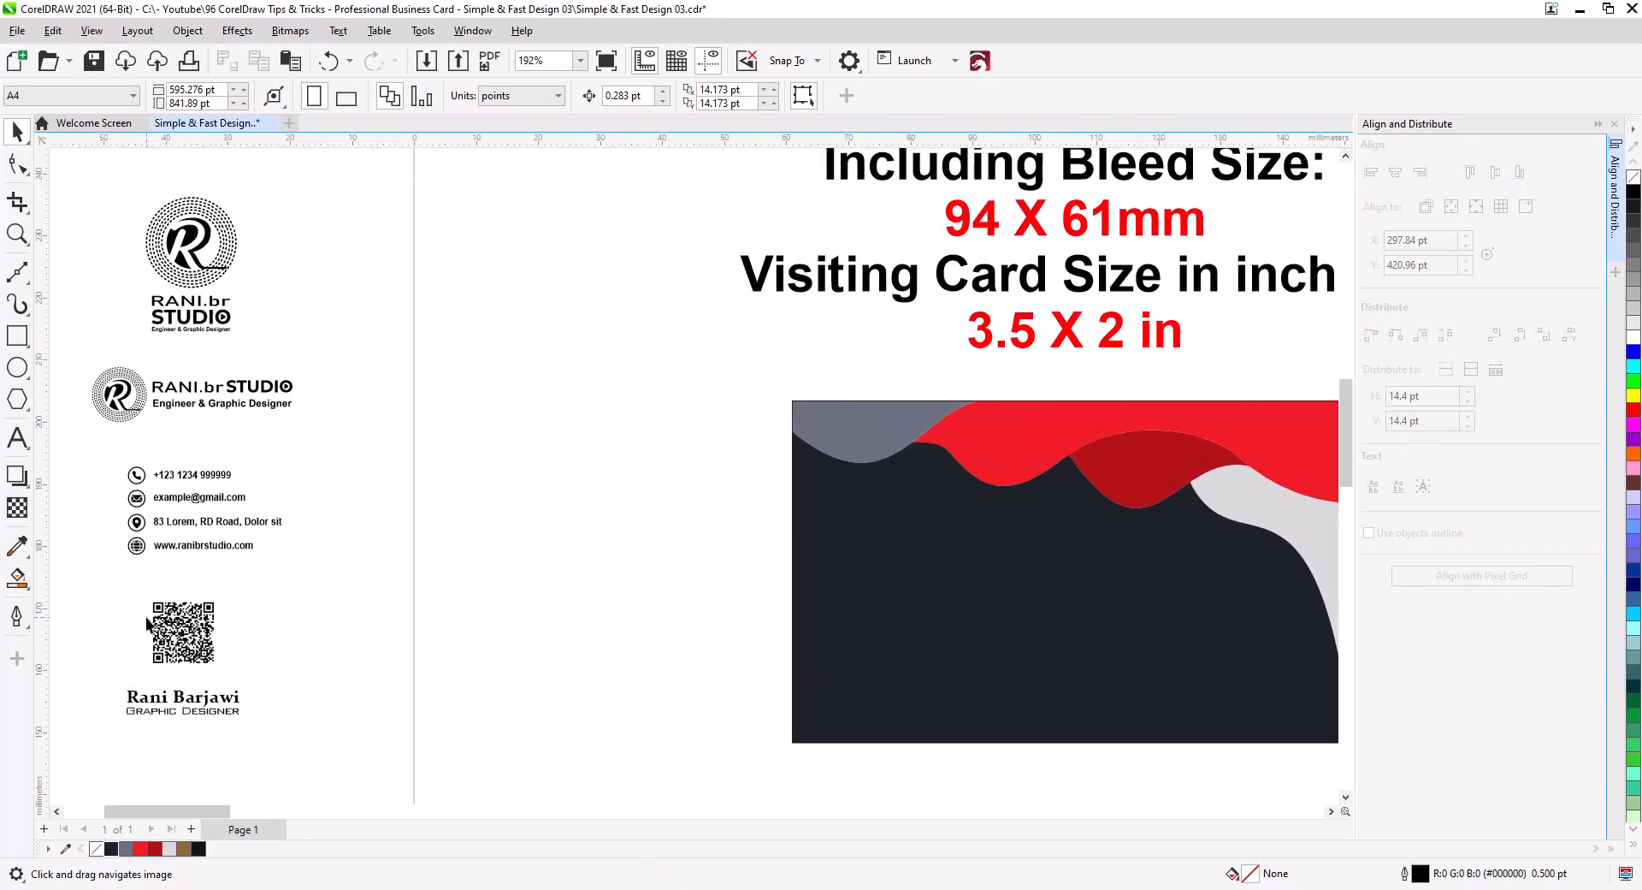
pyautogui.moveTo(269, 711); pyautogui.dragTo(277, 729)
pyautogui.moveTo(189, 639); pyautogui.dragTo(682, 638)
pyautogui.click(723, 678)
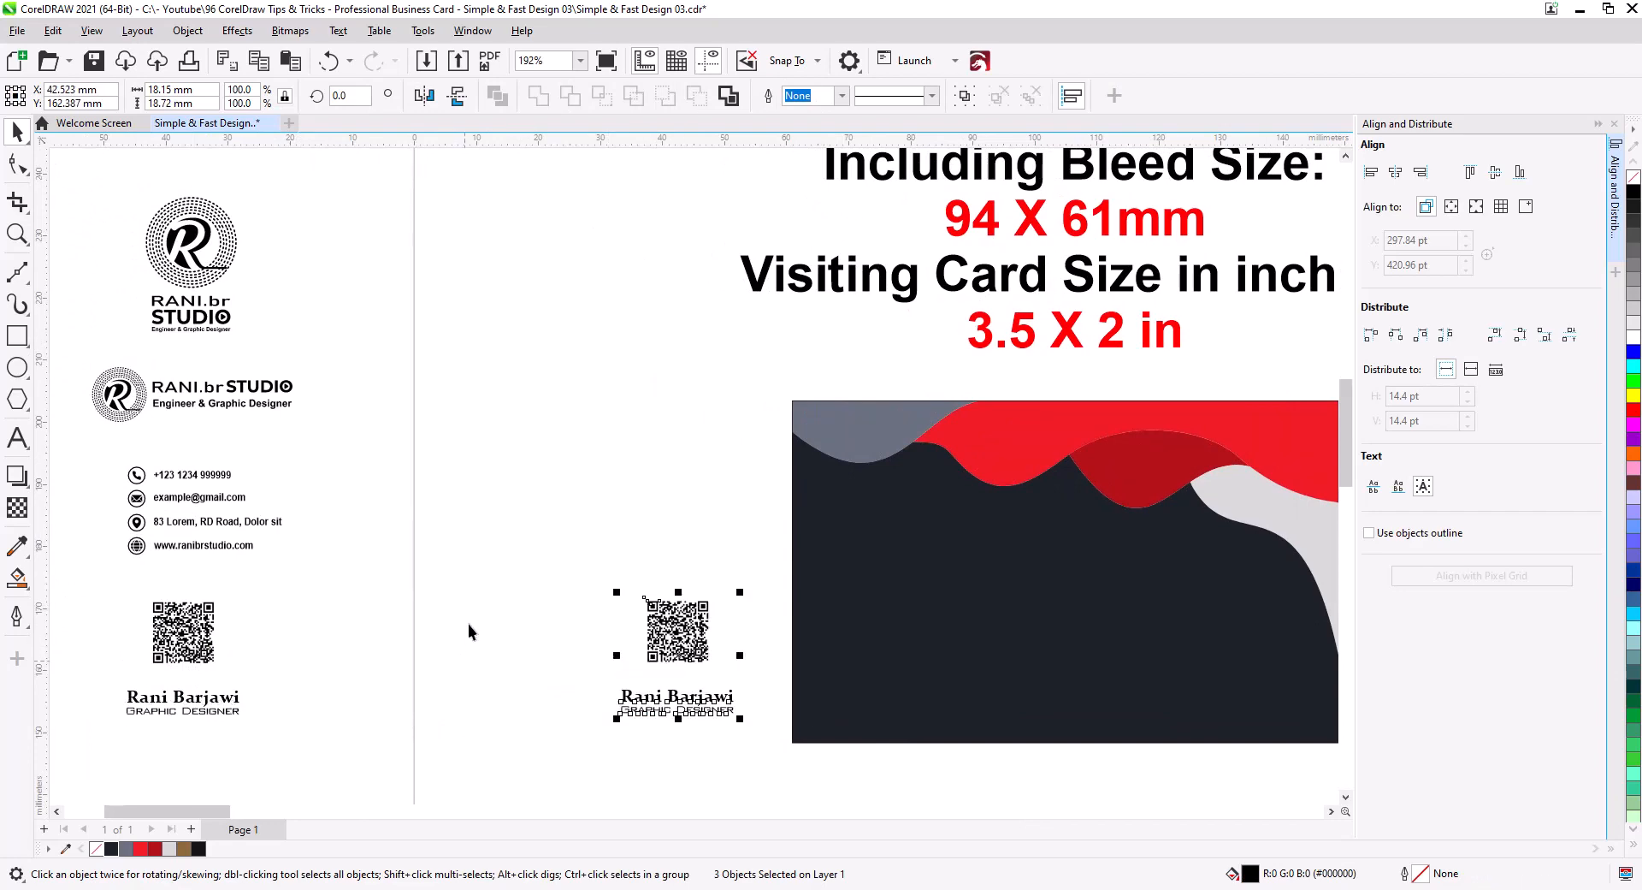
pyautogui.click(414, 616)
pyautogui.moveTo(263, 540); pyautogui.dragTo(680, 513)
pyautogui.click(721, 553)
# - Place the QR code in the card's lower-right corner and the name, job title and contact details along its left side
pyautogui.moveTo(696, 633); pyautogui.dragTo(1298, 691)
pyautogui.hscroll(2, 1215, 761)
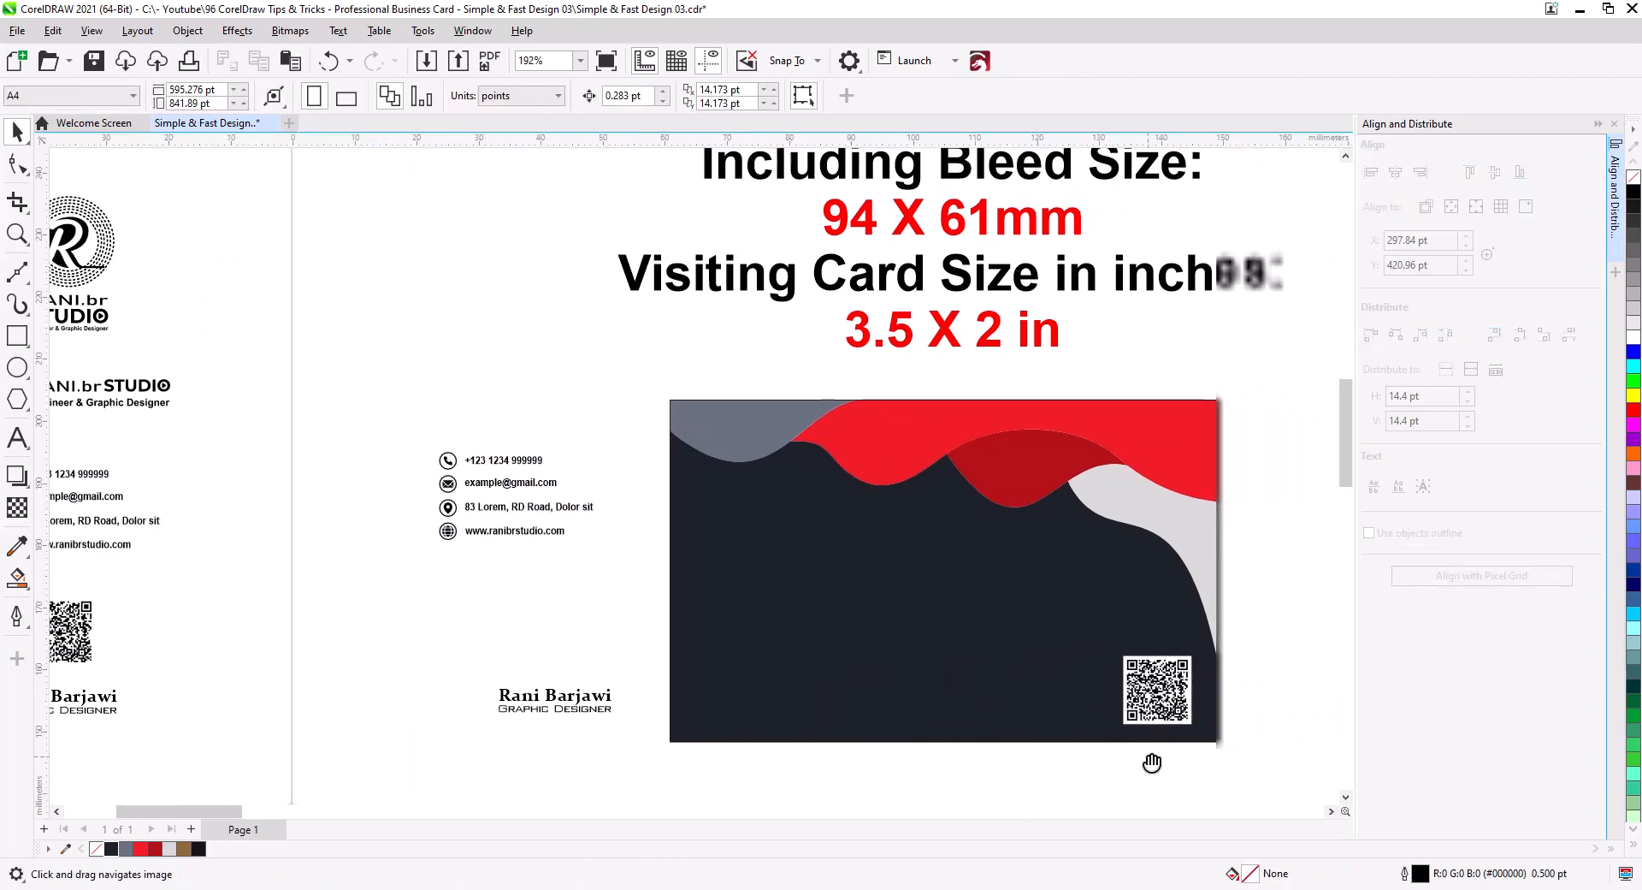
pyautogui.moveTo(469, 664); pyautogui.dragTo(850, 542)
pyautogui.moveTo(421, 435); pyautogui.dragTo(806, 665)
pyautogui.scroll(3, 795, 544)
pyautogui.scroll(2, 795, 544)
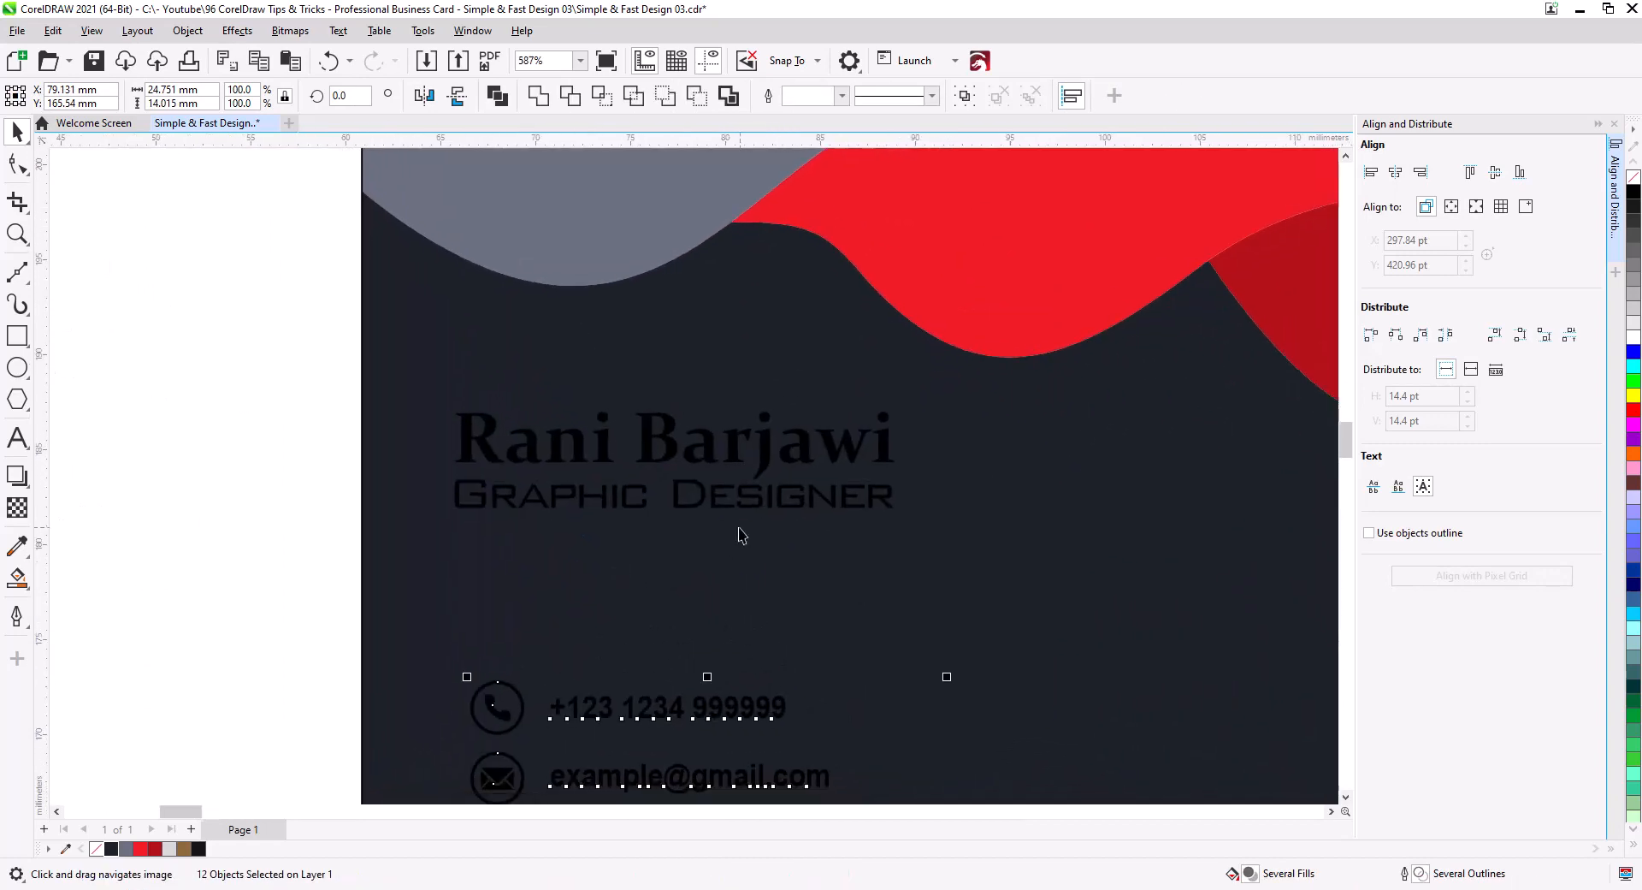
pyautogui.press('Escape')
# - Colour the first name on the card bright red and the surname light grey
pyautogui.doubleClick(532, 463)
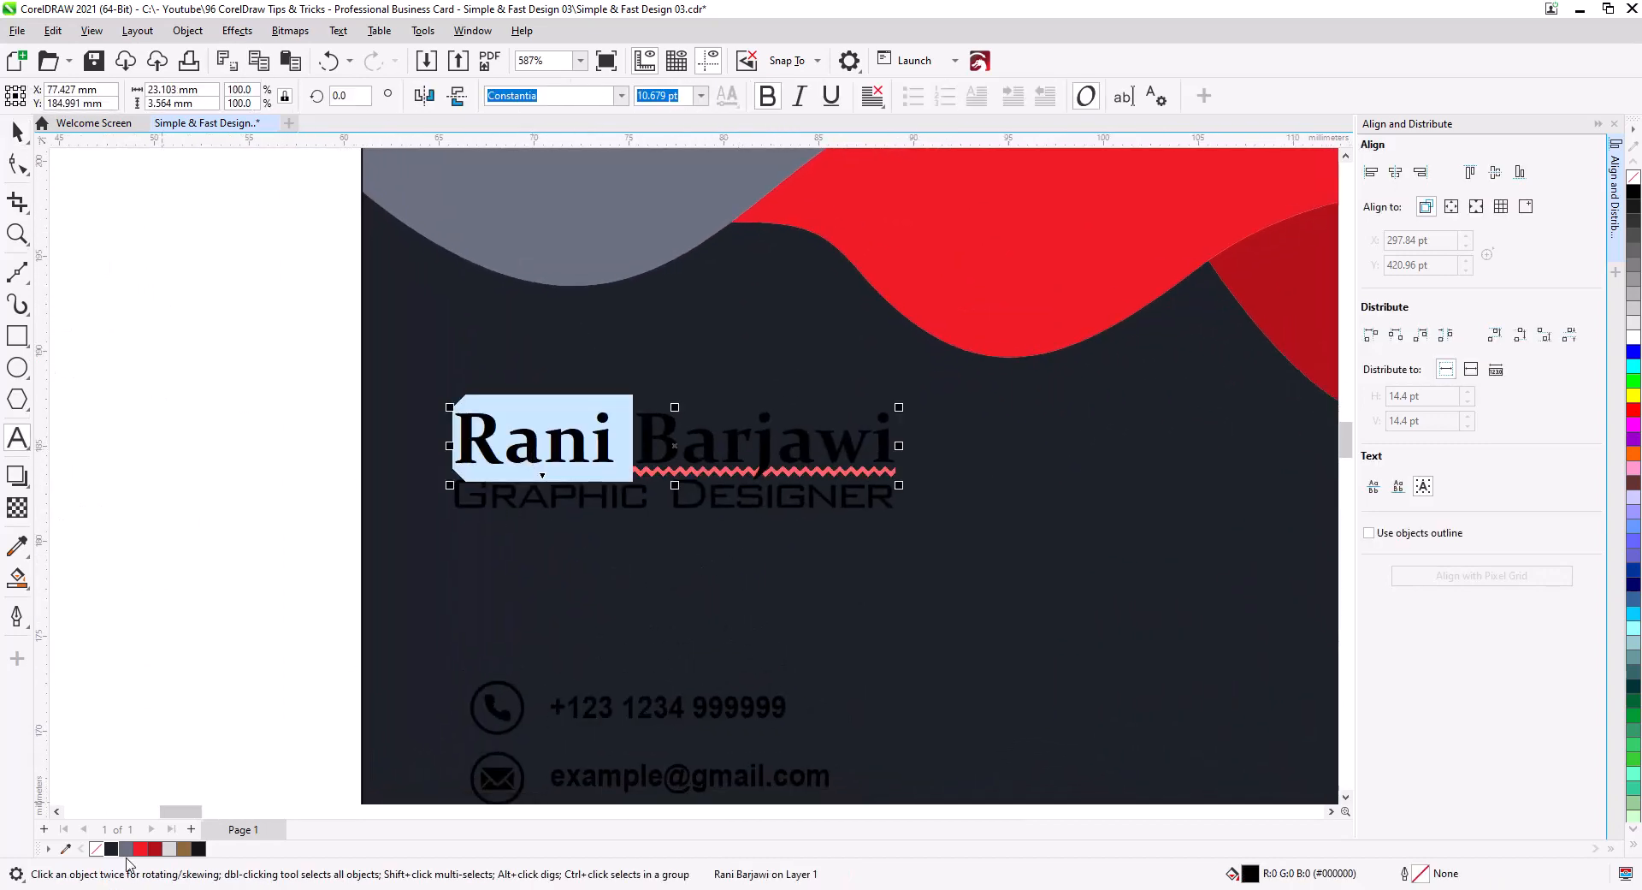
pyautogui.click(140, 848)
pyautogui.doubleClick(763, 440)
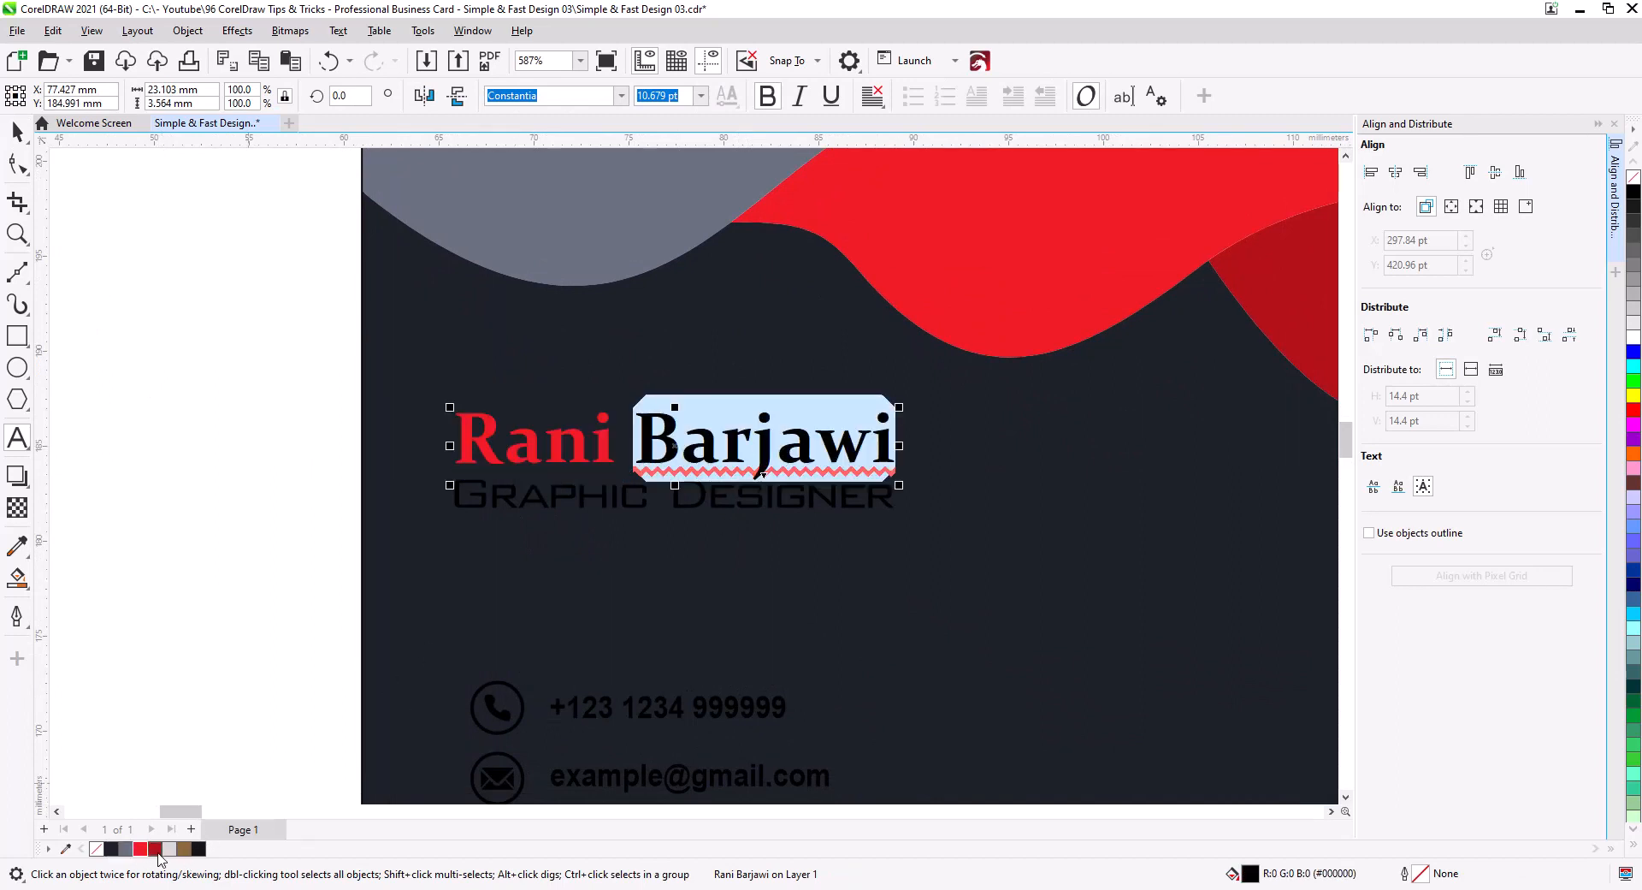
pyautogui.click(170, 849)
# - Colour the "Graphic Designer" job title light grey
pyautogui.click(17, 135)
pyautogui.click(626, 503)
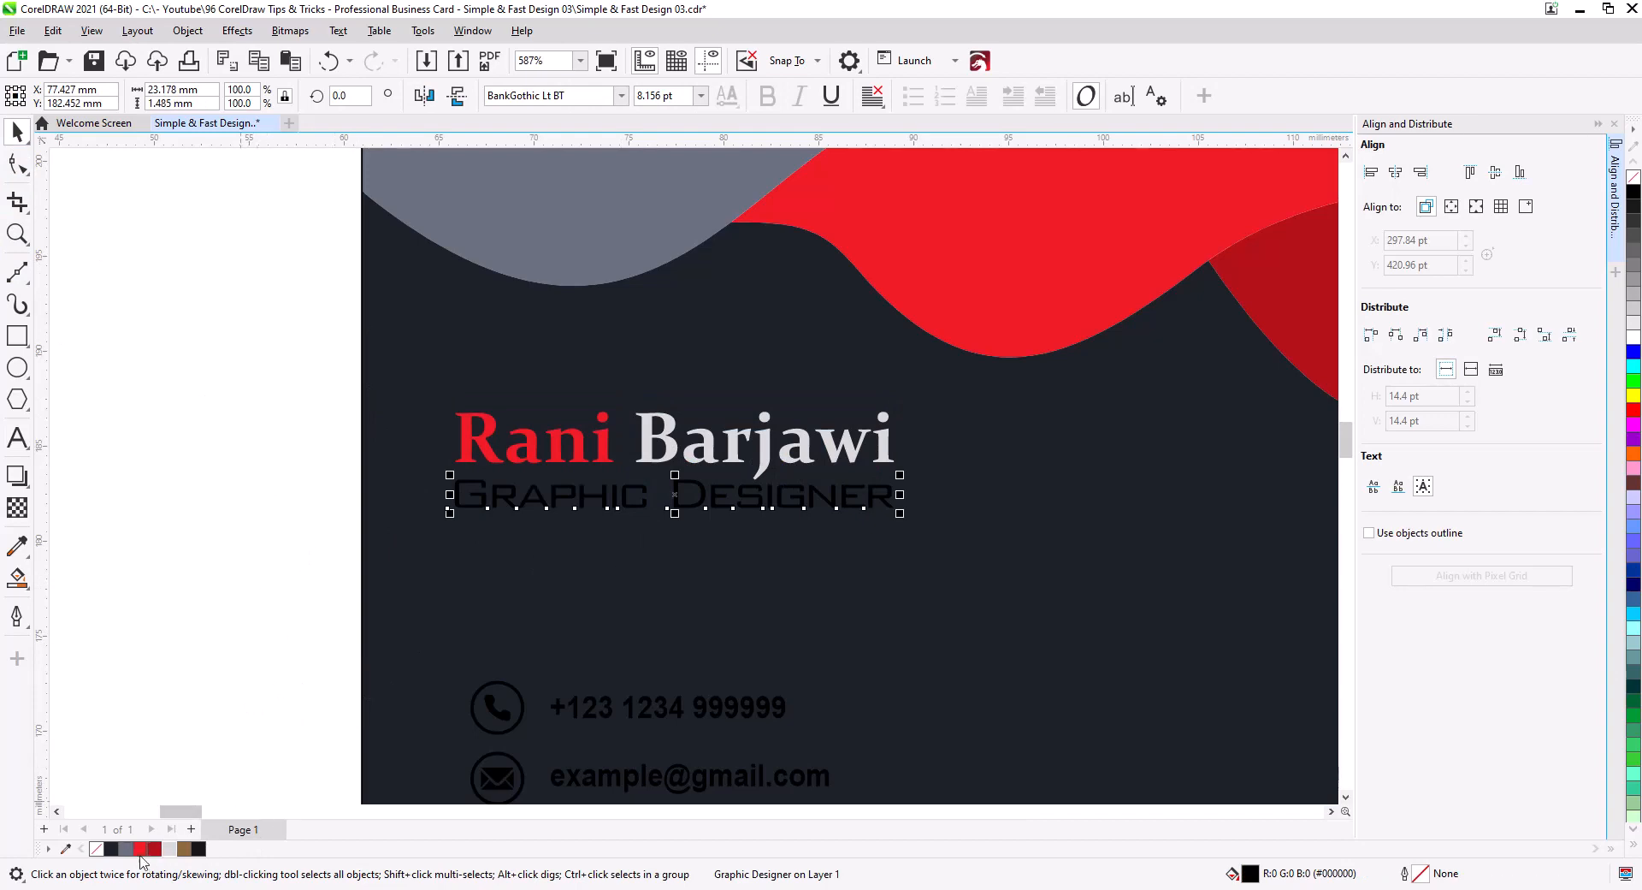
pyautogui.click(126, 849)
pyautogui.click(170, 848)
pyautogui.press('Escape')
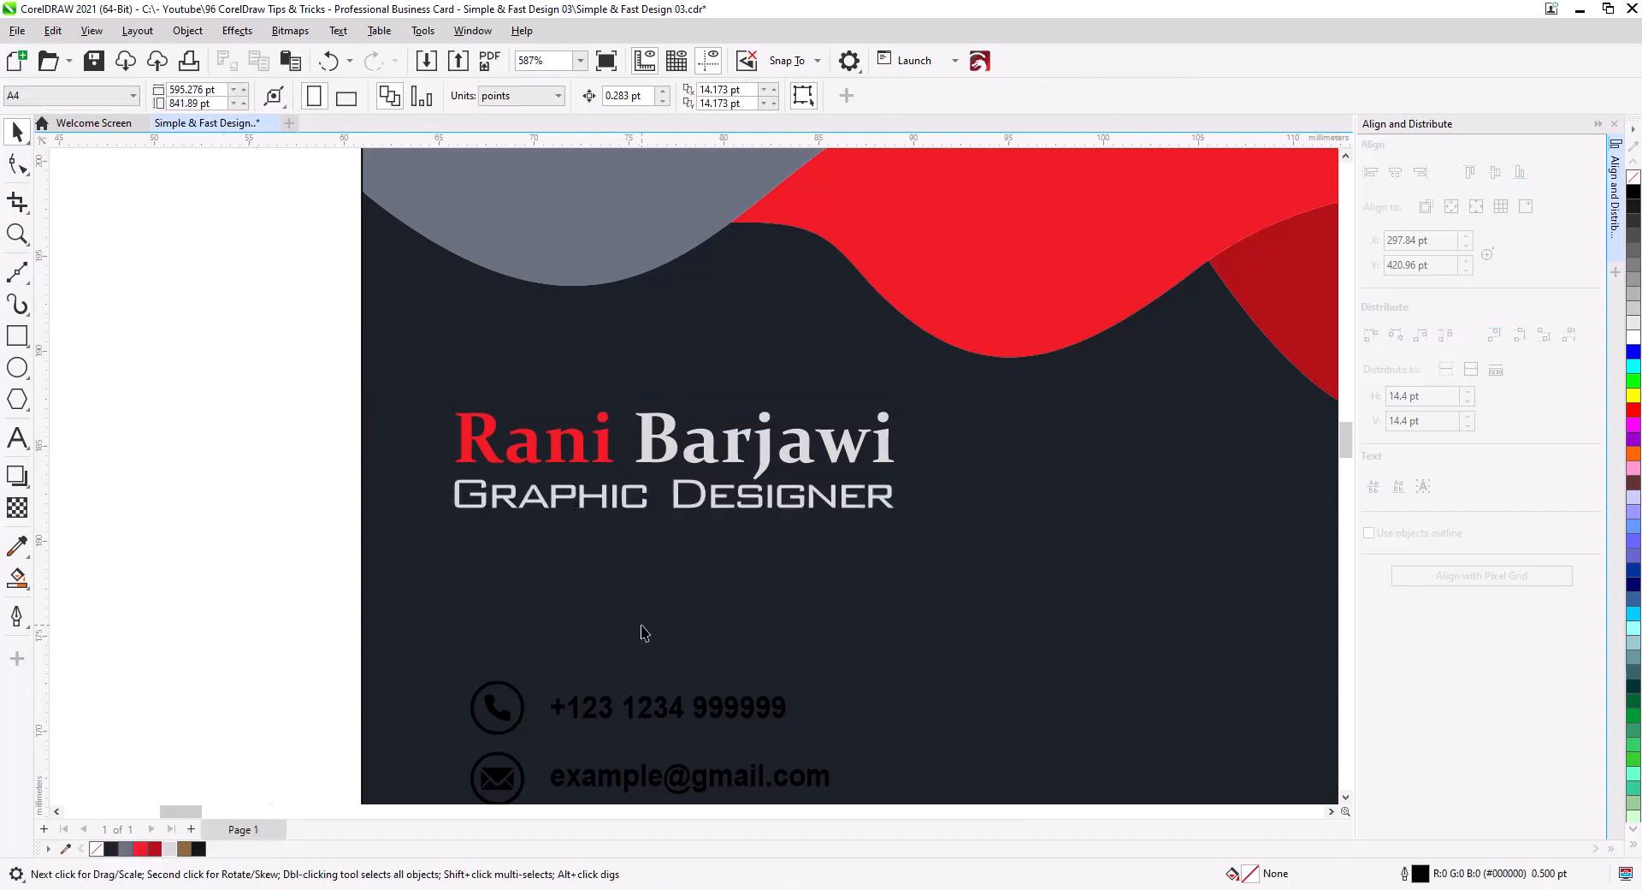
# - Scale the job title down so it is narrower than the name and centre the two horizontally
pyautogui.moveTo(641, 626); pyautogui.dragTo(565, 574)
pyautogui.moveTo(324, 302); pyautogui.dragTo(875, 484)
pyautogui.click(1396, 173)
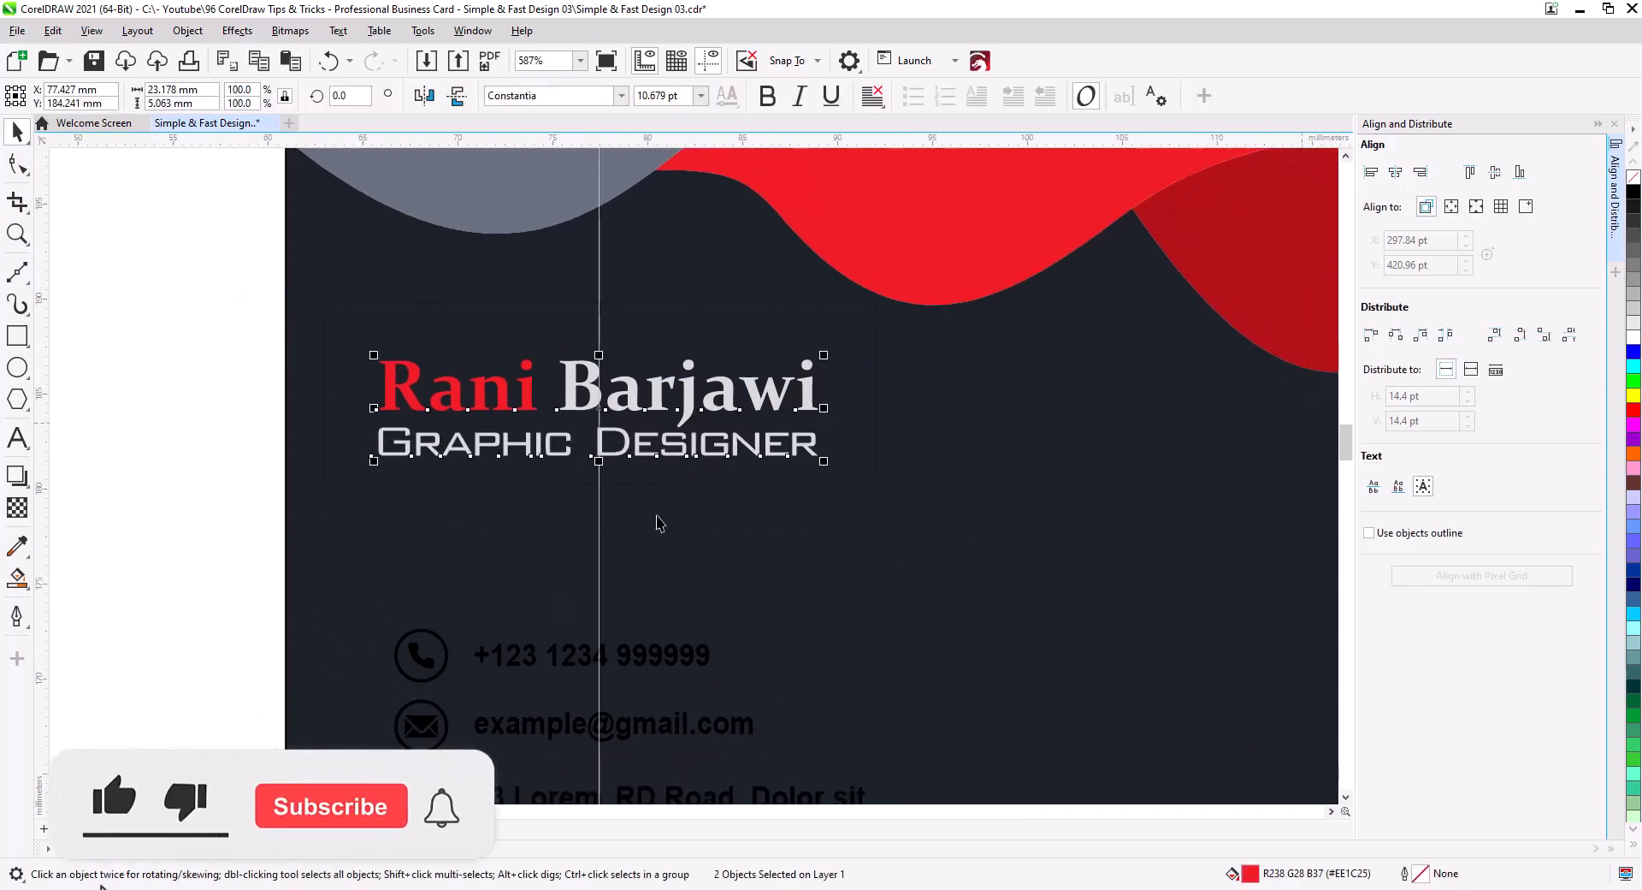
pyautogui.press('Escape')
pyautogui.click(379, 454)
pyautogui.moveTo(373, 462); pyautogui.dragTo(414, 460)
pyautogui.moveTo(325, 296); pyautogui.dragTo(892, 561)
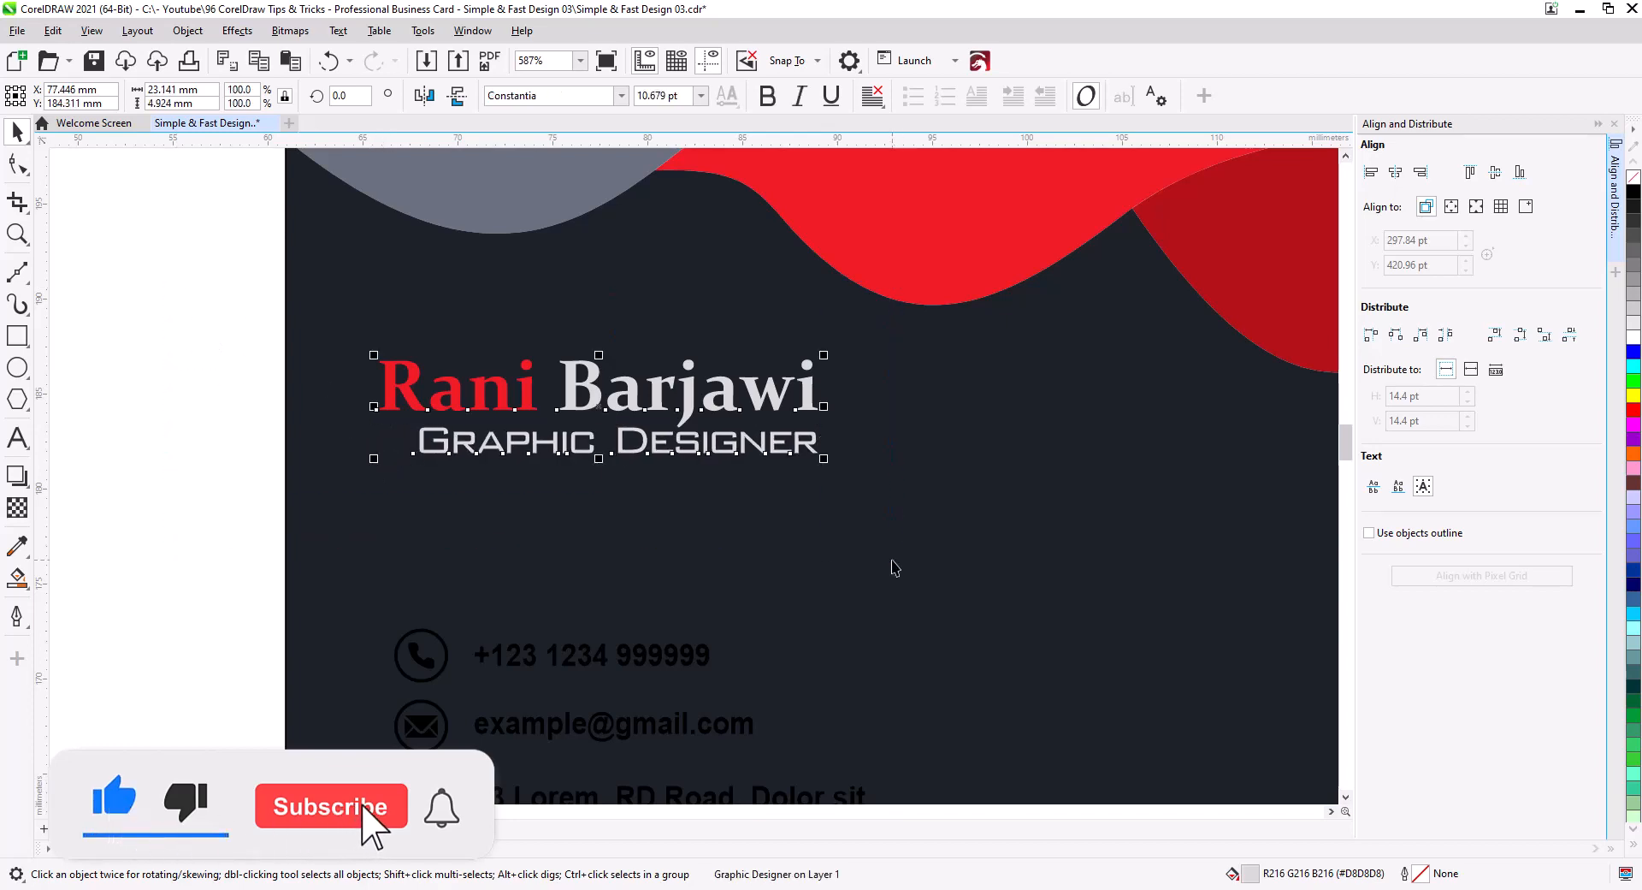
pyautogui.press('c')
# - Enlarge the whole contact details block proportionally by about a third
pyautogui.scroll(-5, 548, 582)
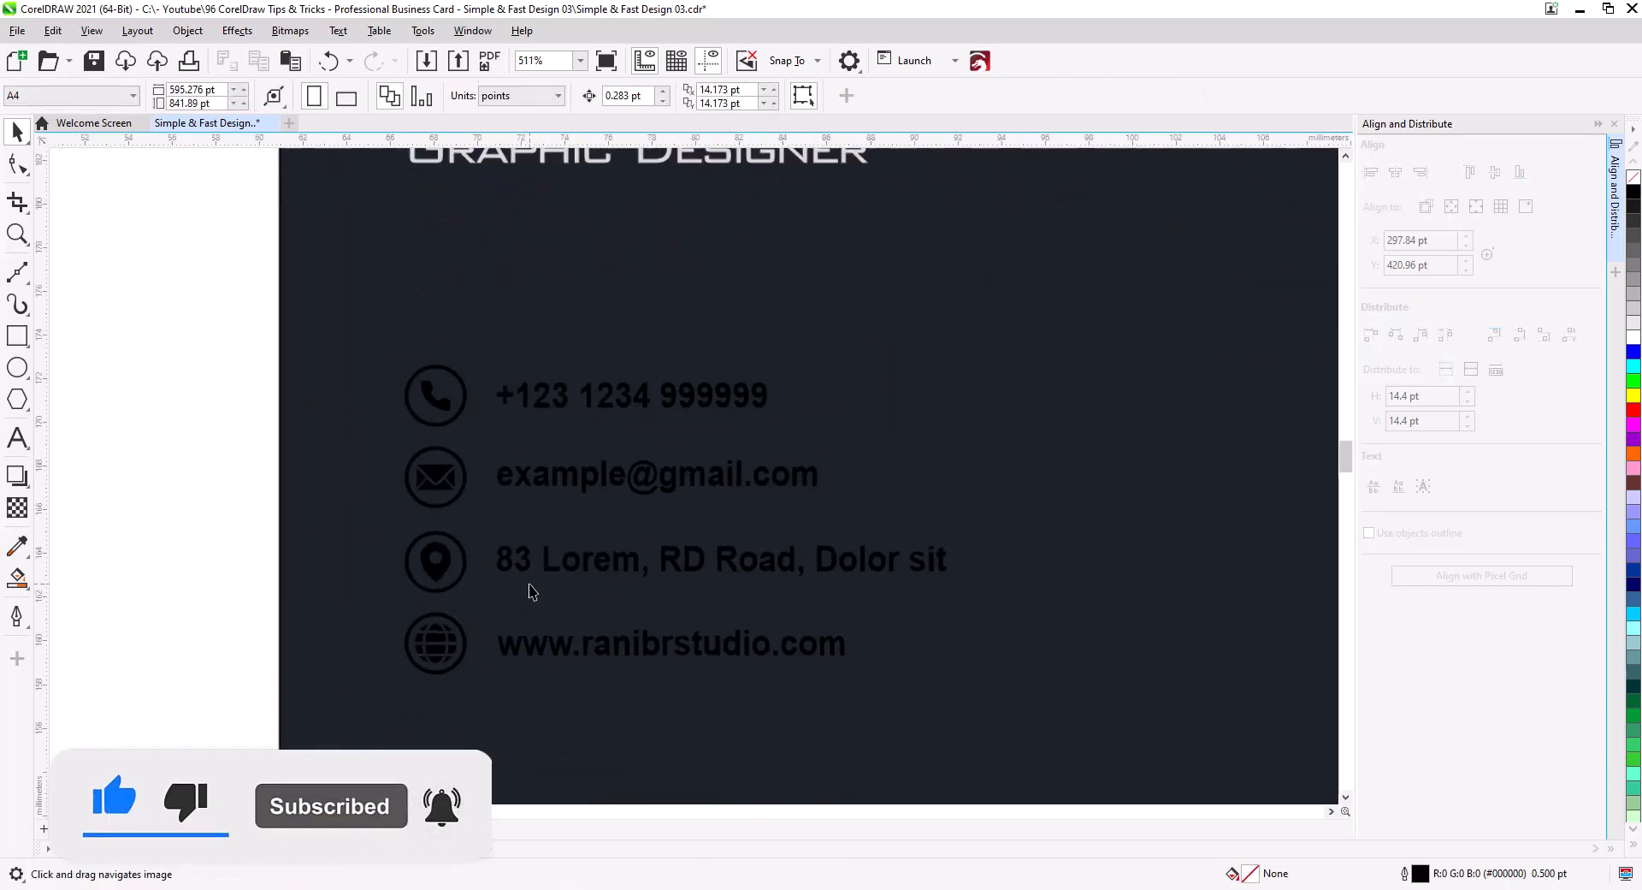
pyautogui.scroll(-2, 689, 653)
pyautogui.moveTo(338, 380); pyautogui.dragTo(922, 680)
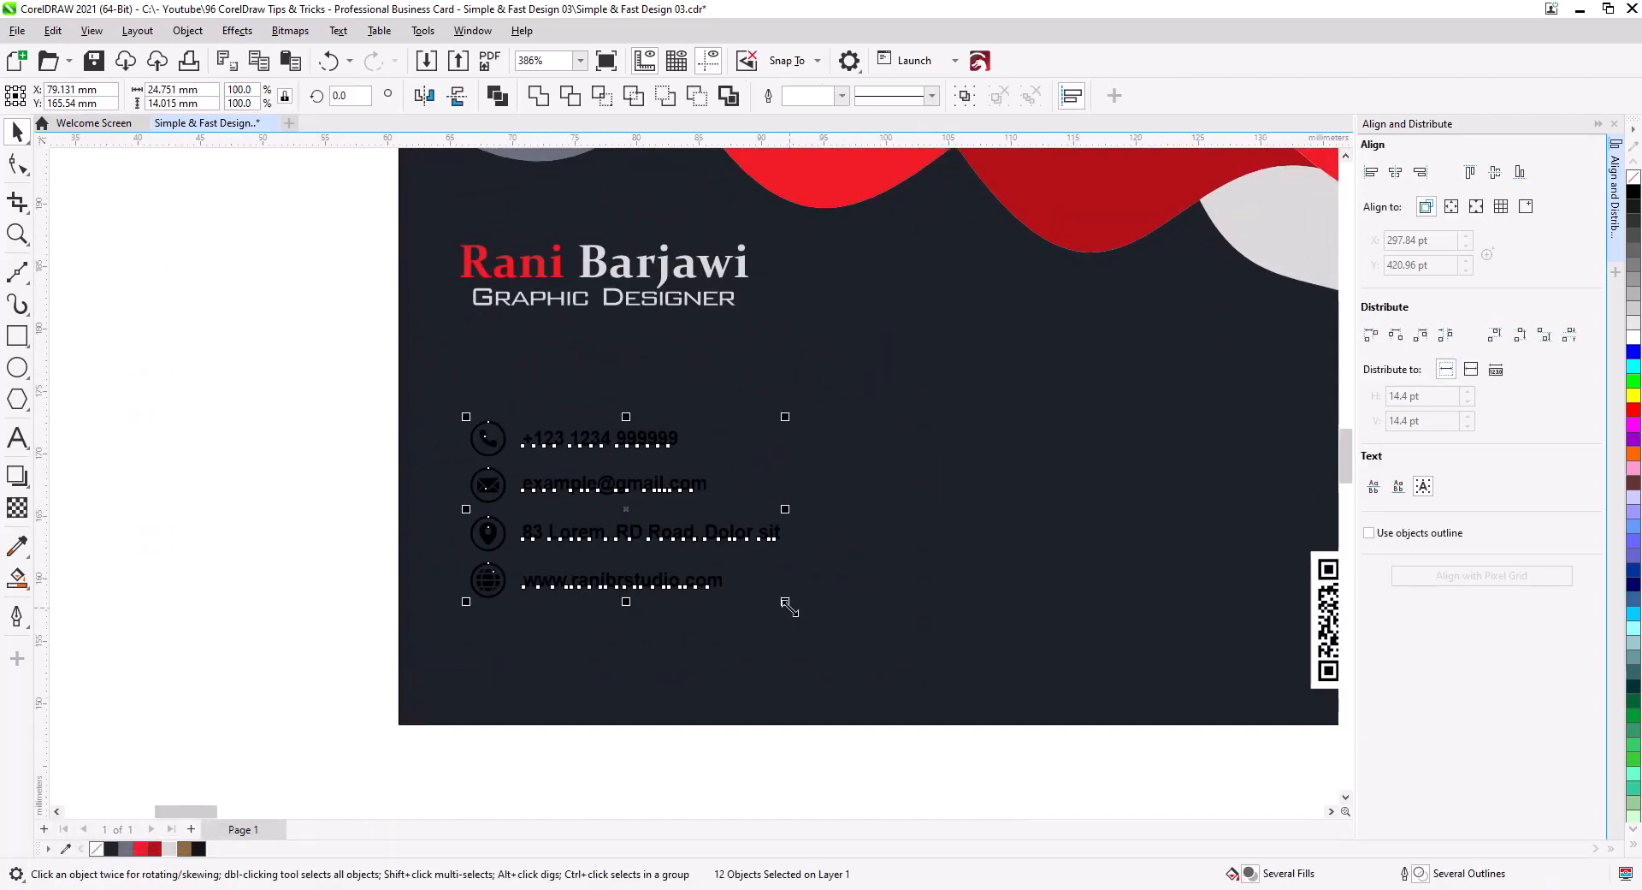
pyautogui.moveTo(781, 598); pyautogui.dragTo(884, 659)
# - Fill the e-mail and website icon circles light grey and the phone and location icon circles bright red
pyautogui.scroll(1, 548, 565)
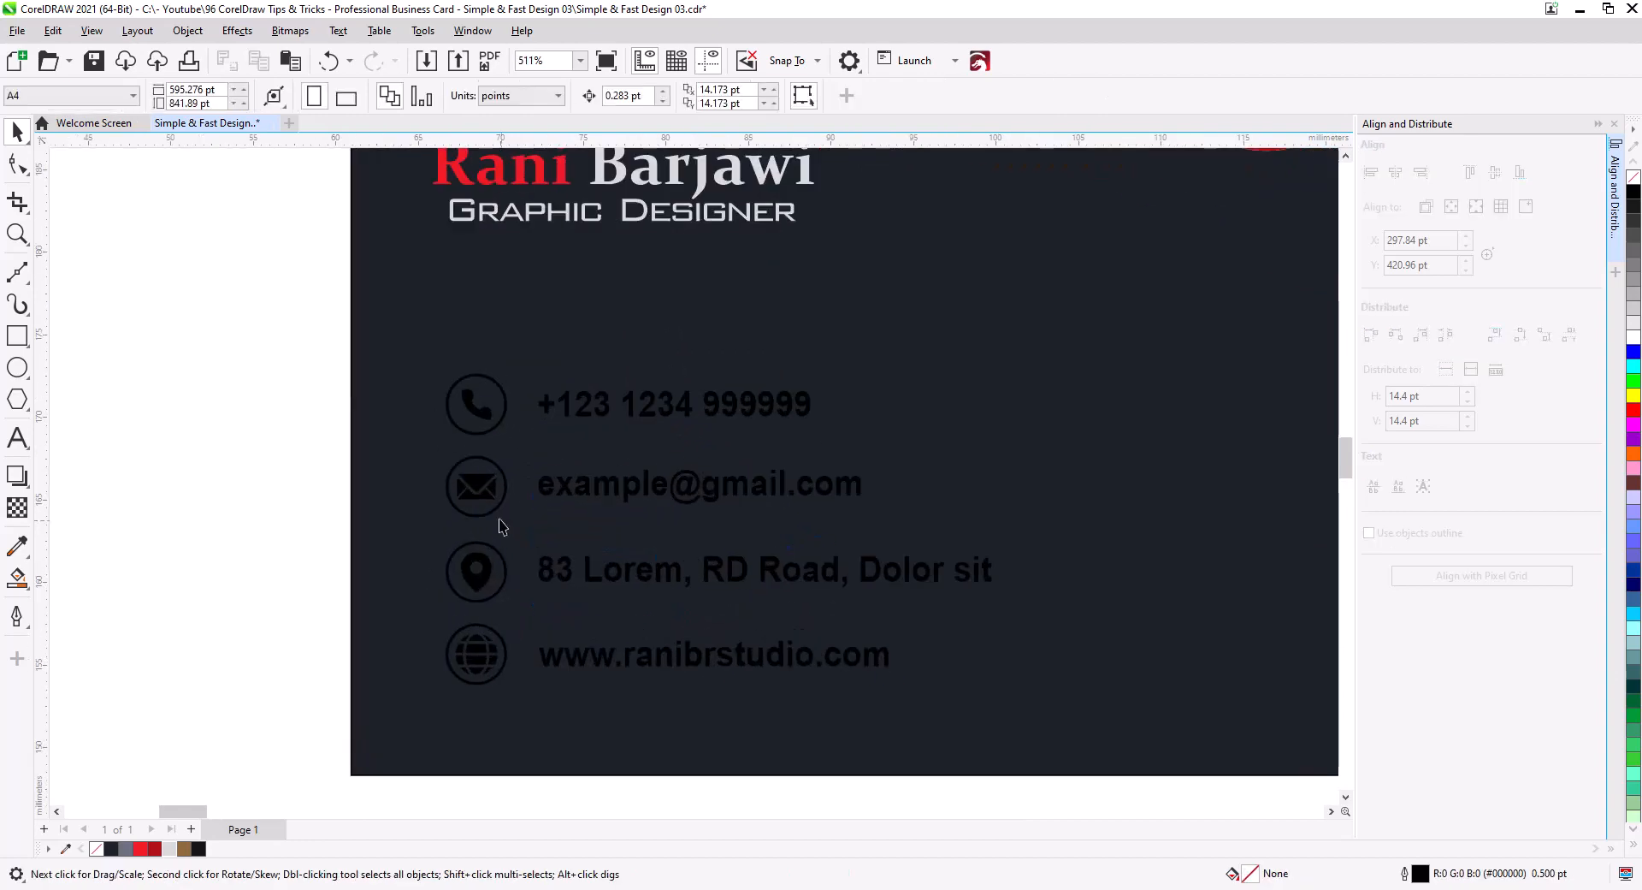
pyautogui.click(500, 515)
pyautogui.keyDown('shift'); pyautogui.click(506, 666); pyautogui.keyUp('shift')
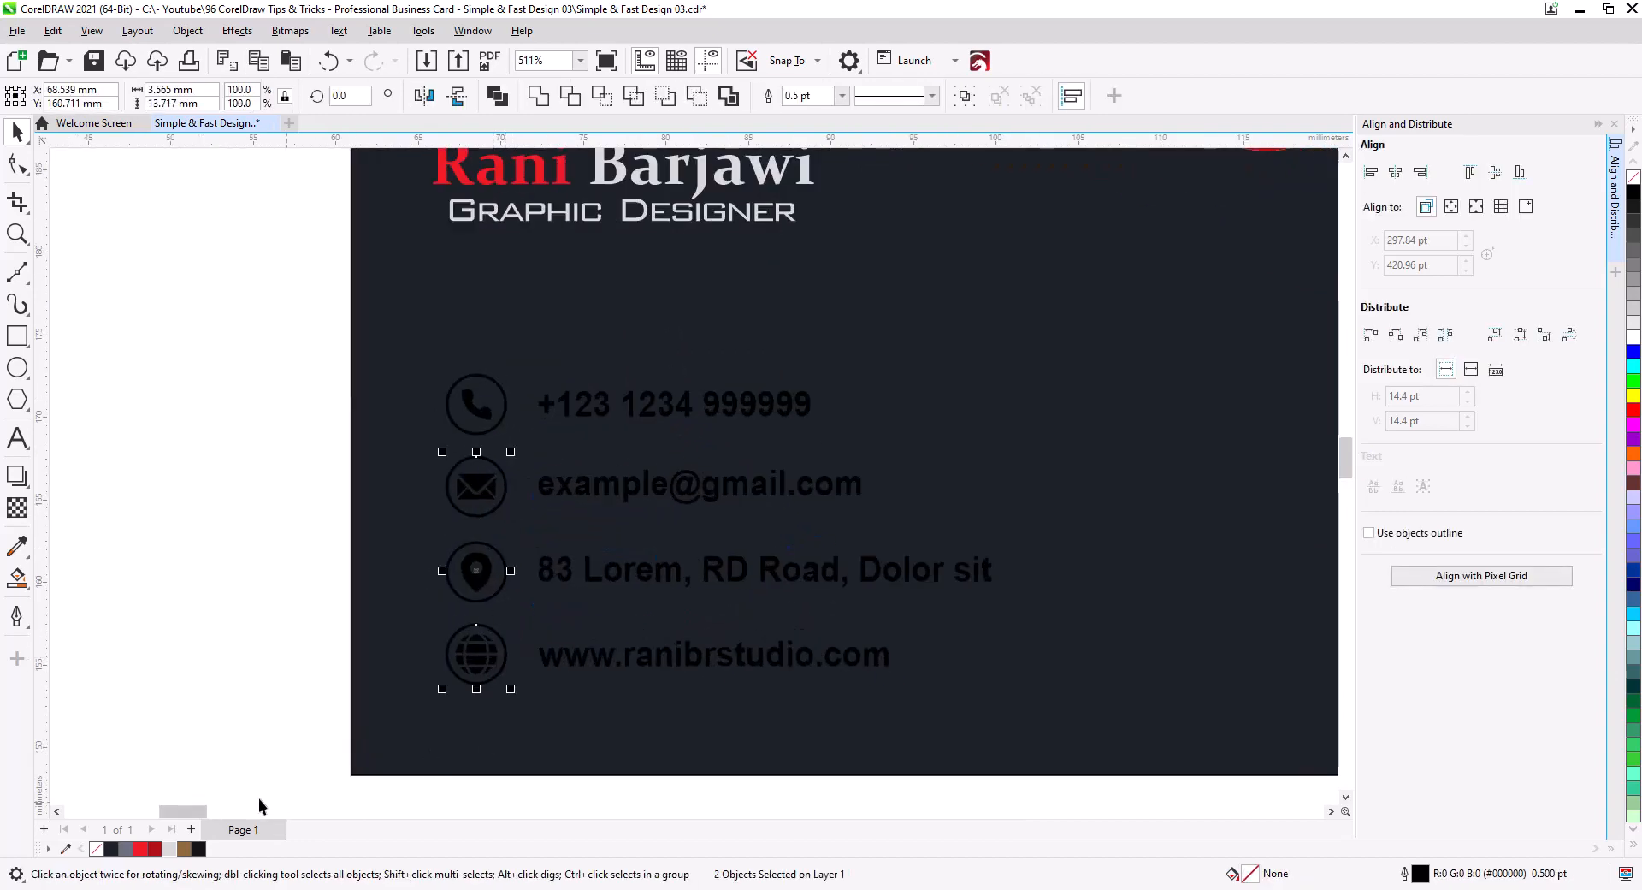
pyautogui.click(170, 849)
pyautogui.click(504, 404)
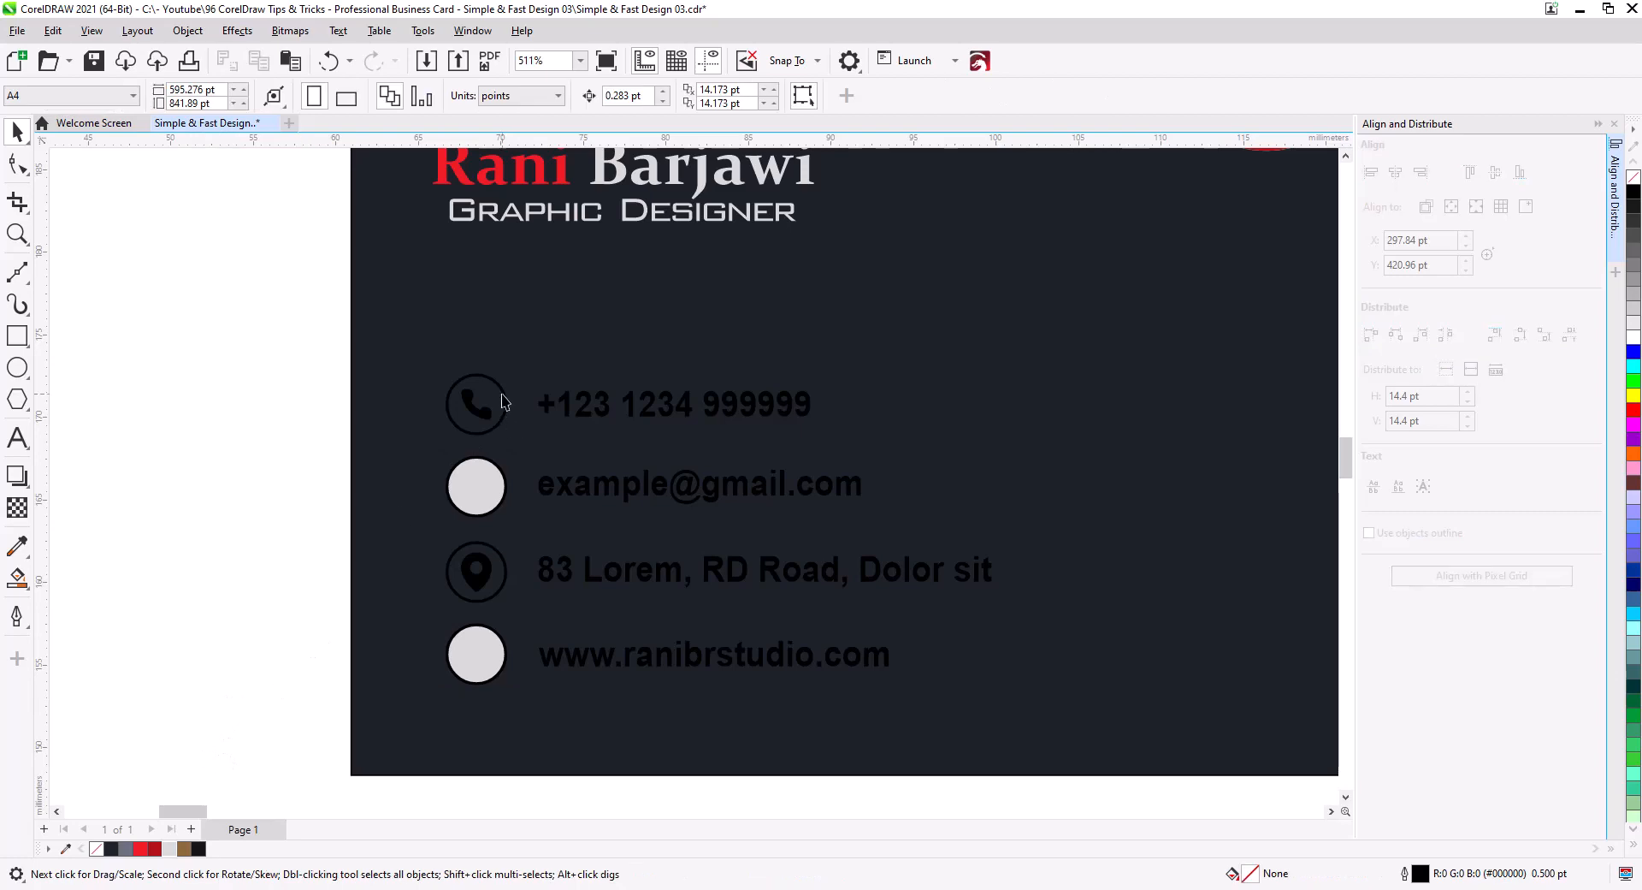
pyautogui.keyDown('shift'); pyautogui.click(503, 573); pyautogui.keyUp('shift')
pyautogui.click(141, 849)
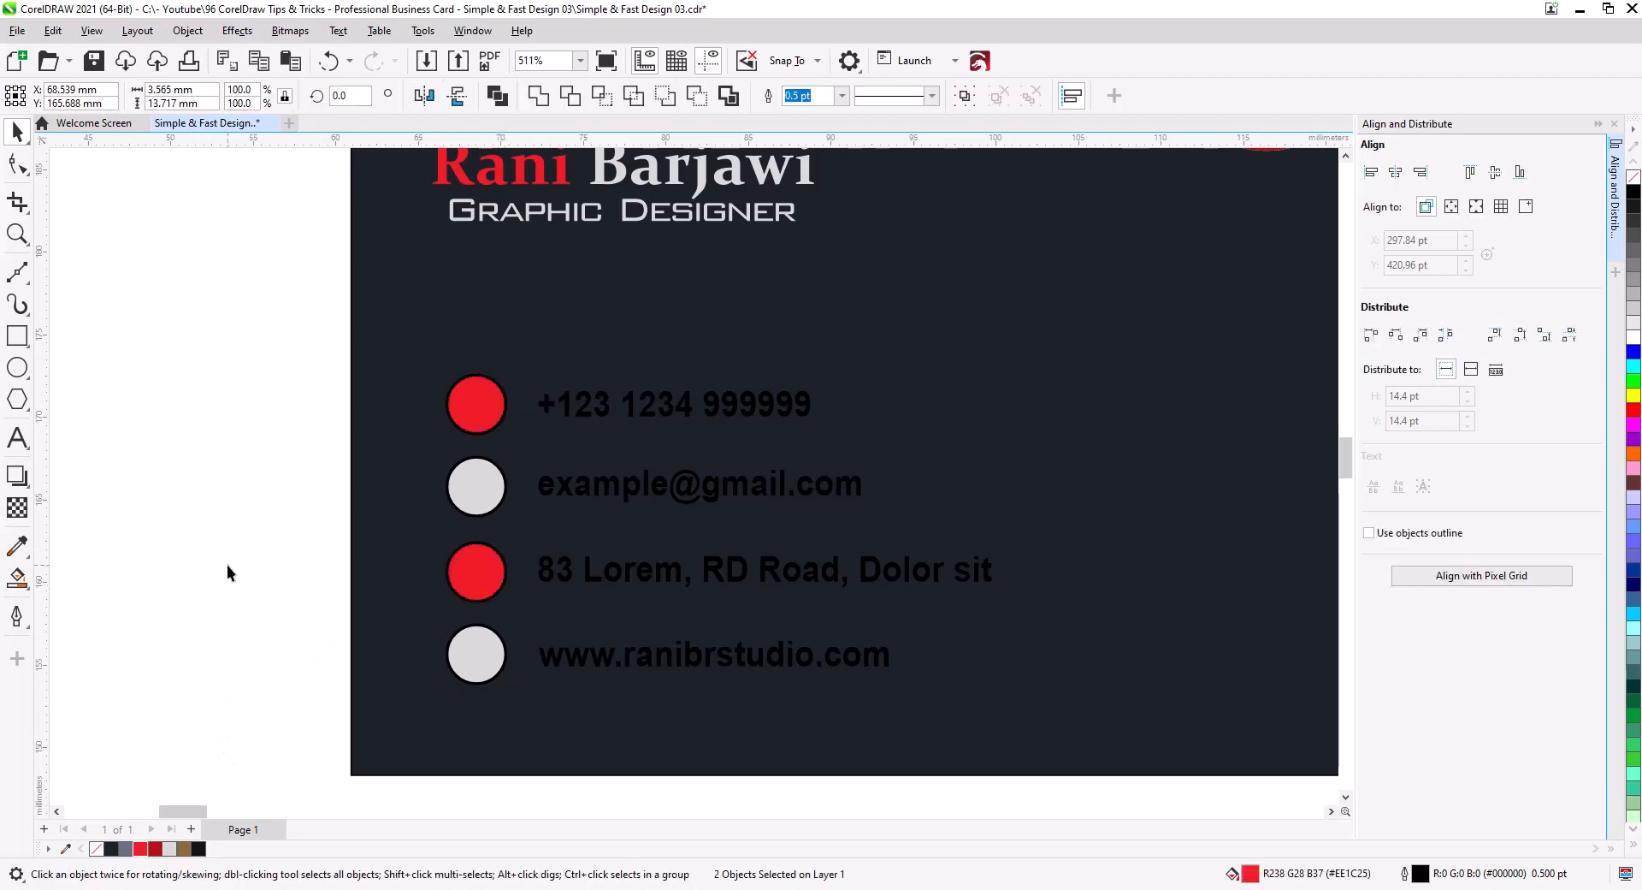
# - Bring the four contact icon symbols in front of their circles and colour them white
pyautogui.moveTo(301, 298); pyautogui.dragTo(506, 721)
pyautogui.rightClick(469, 612)
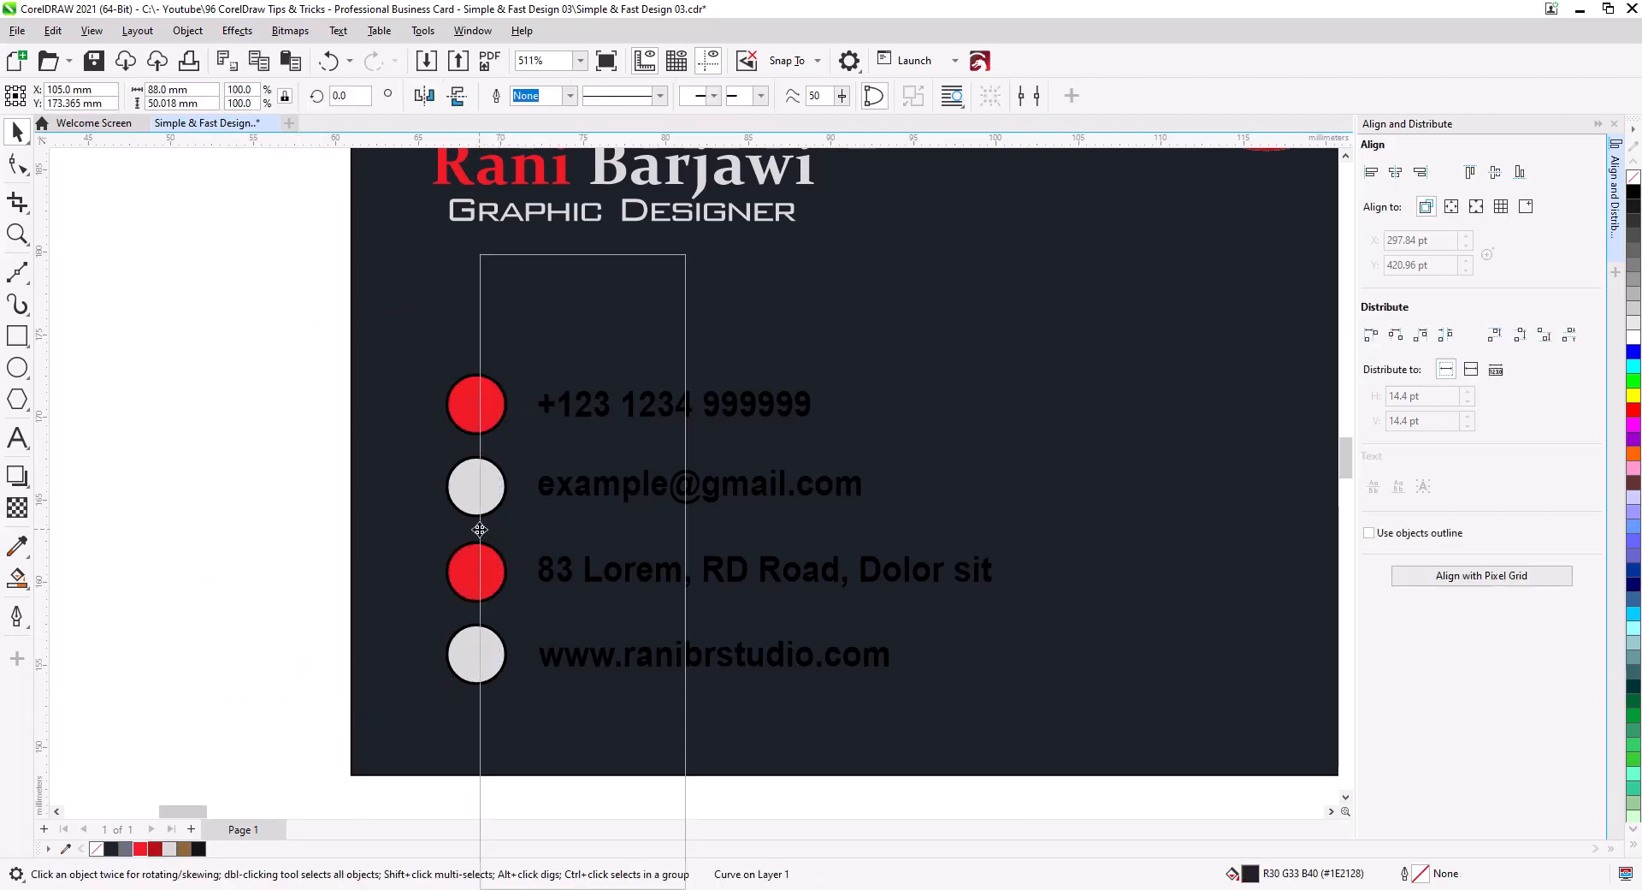
pyautogui.moveTo(513, 409)
pyautogui.click(770, 439)
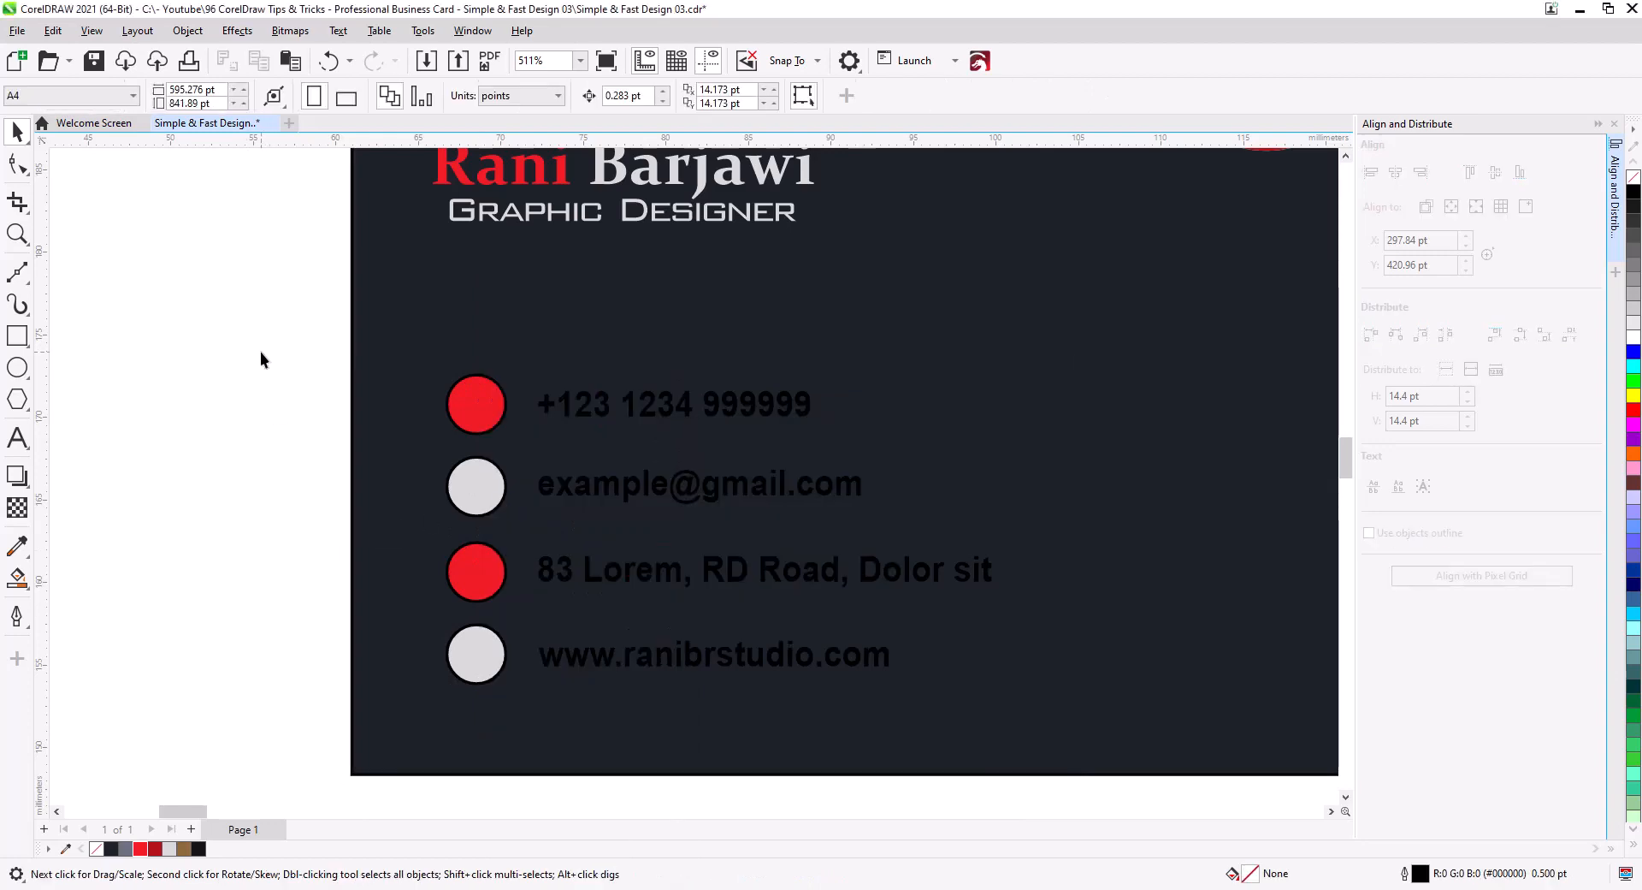
pyautogui.moveTo(260, 356); pyautogui.dragTo(507, 743)
pyautogui.hotkey('shift', 'pageup')
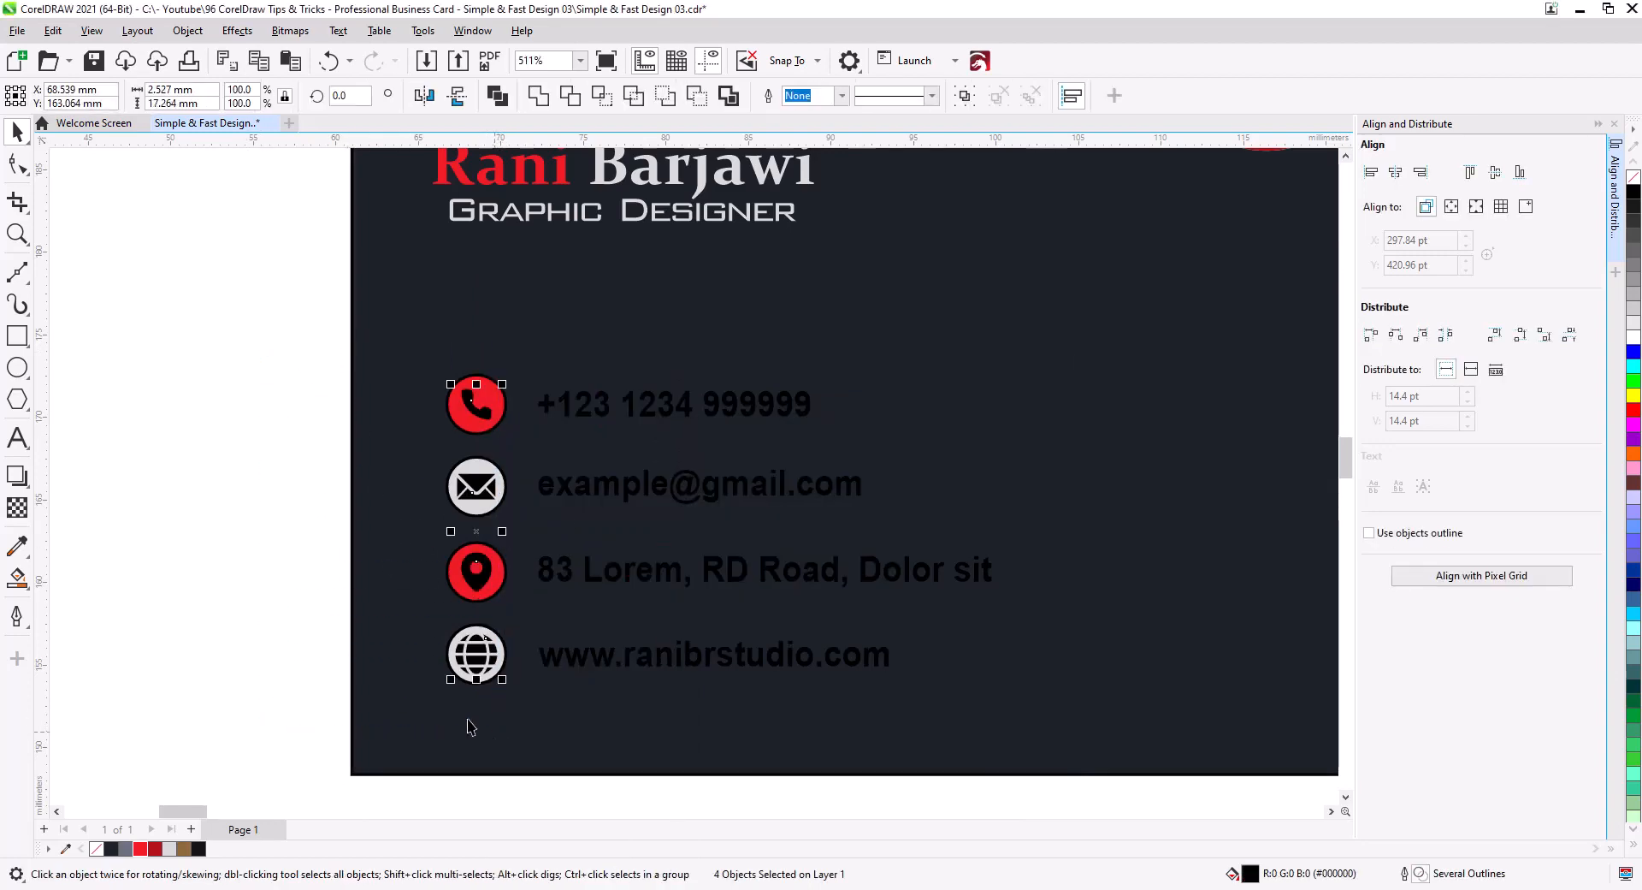
pyautogui.click(1632, 337)
pyautogui.click(214, 551)
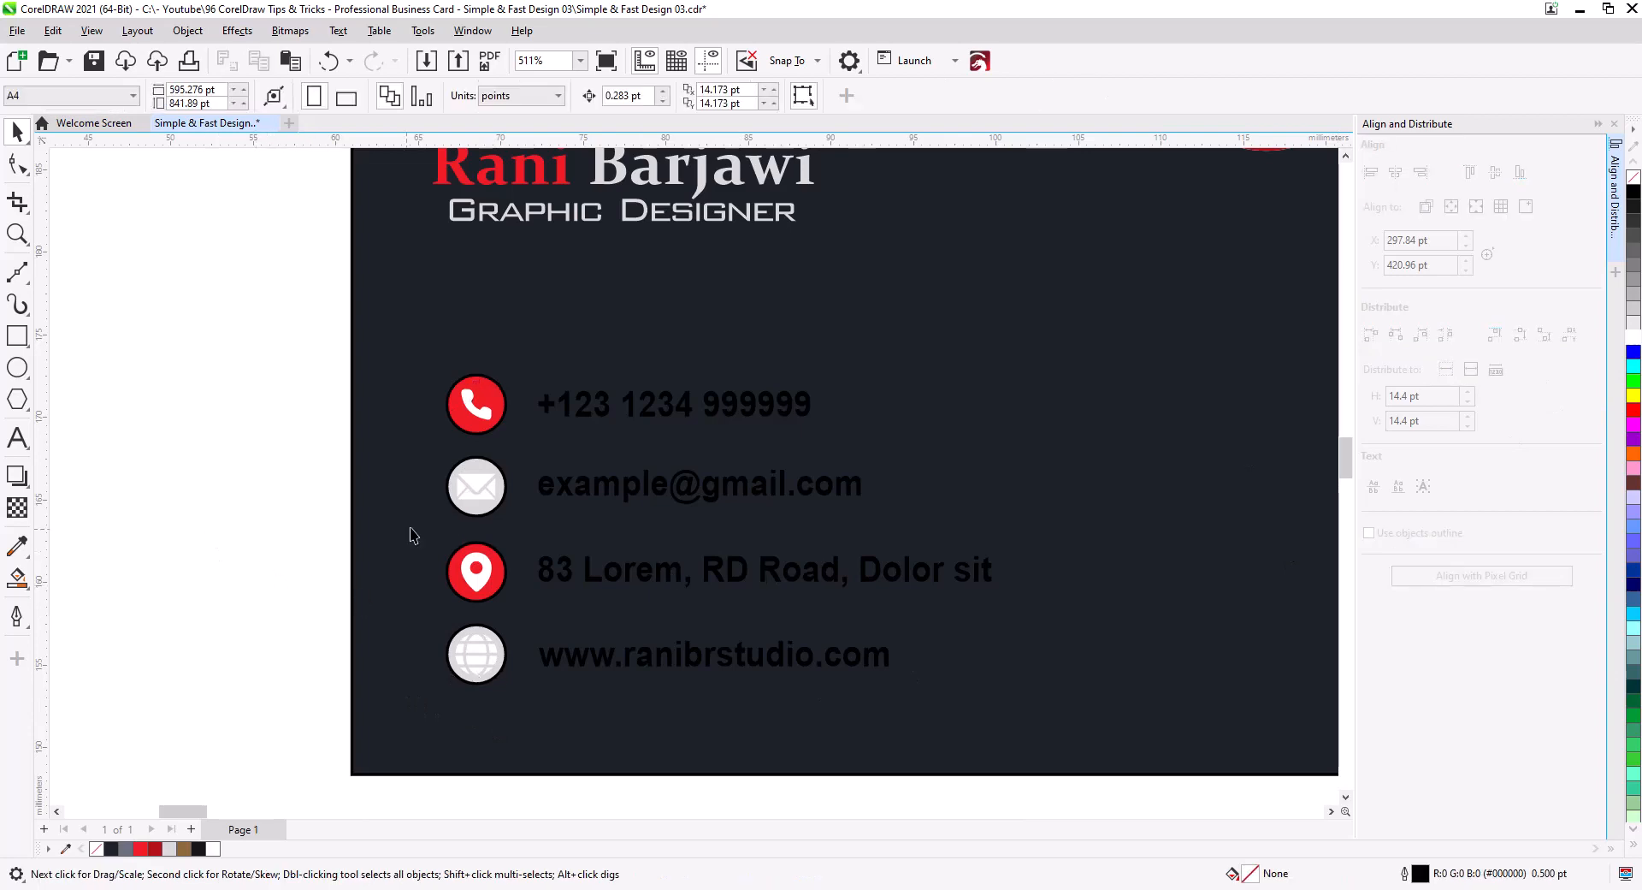
# - Fill the e-mail and website icon circles slate grey and remove the outlines from all contact icons
pyautogui.click(475, 488)
pyautogui.keyDown('shift'); pyautogui.click(492, 652); pyautogui.keyUp('shift')
pyautogui.click(126, 850)
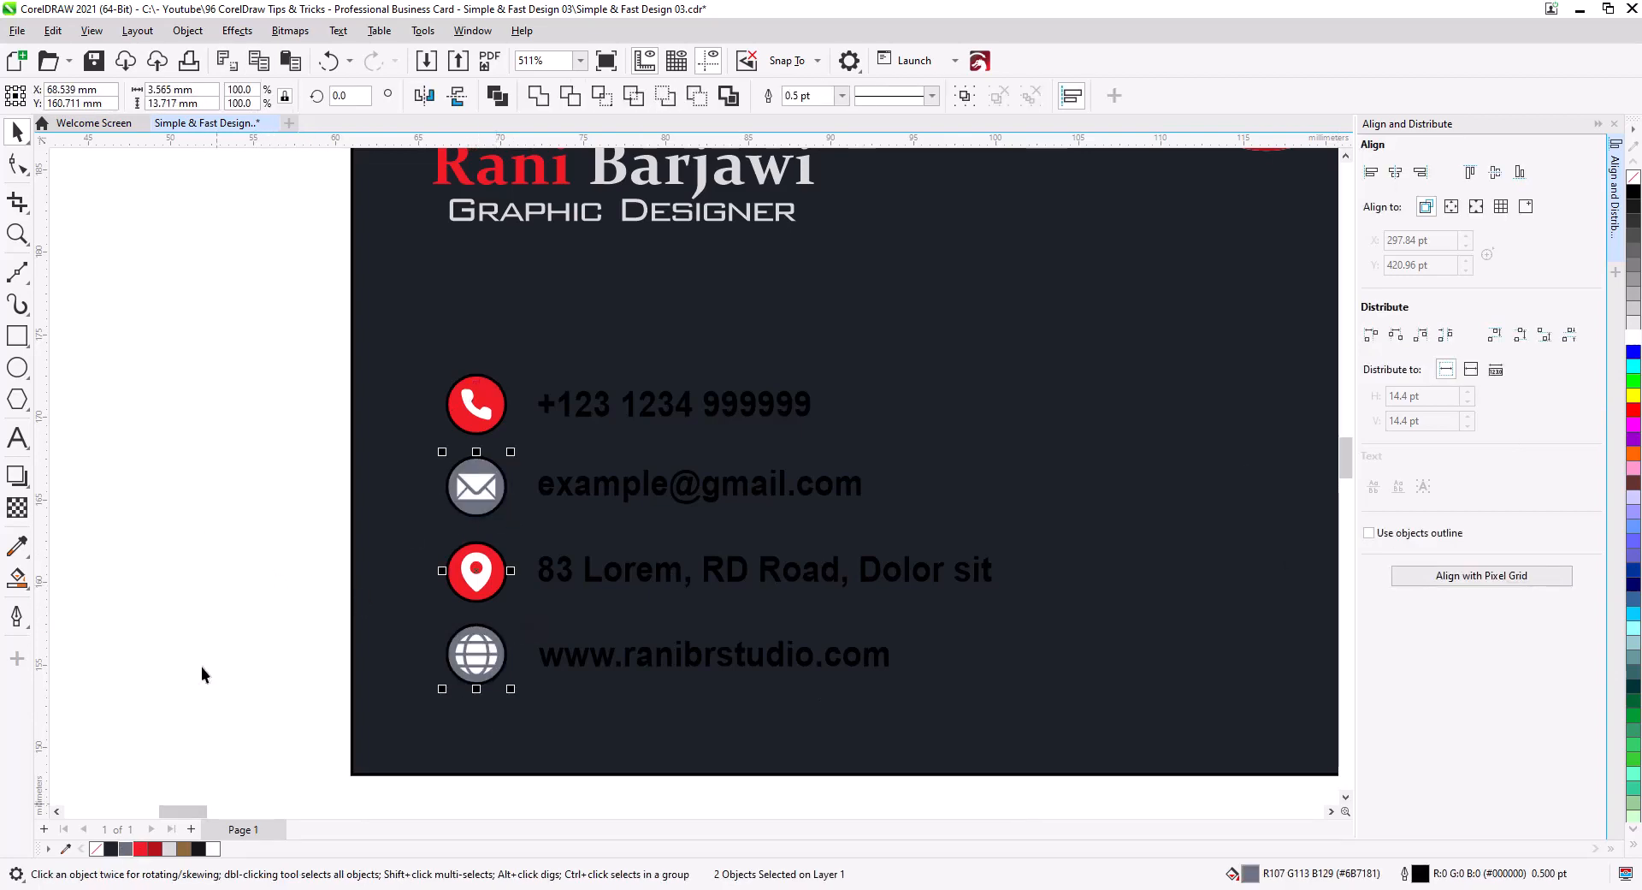
pyautogui.moveTo(308, 356); pyautogui.dragTo(568, 766)
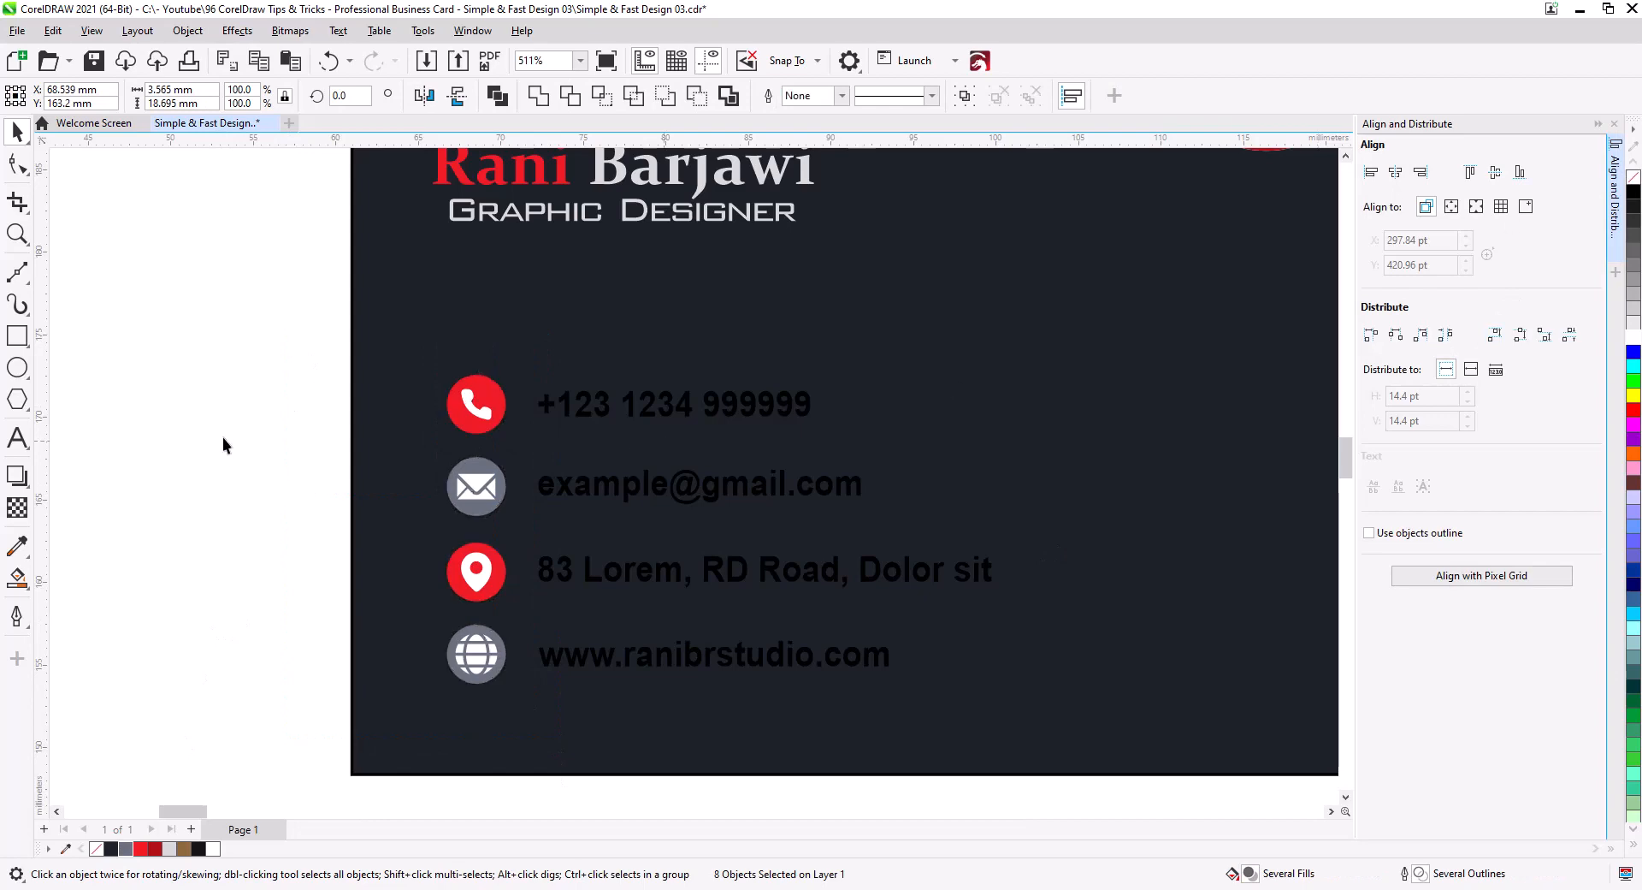
# - Colour the four lines of contact text light grey
pyautogui.moveTo(514, 324); pyautogui.dragTo(1111, 781)
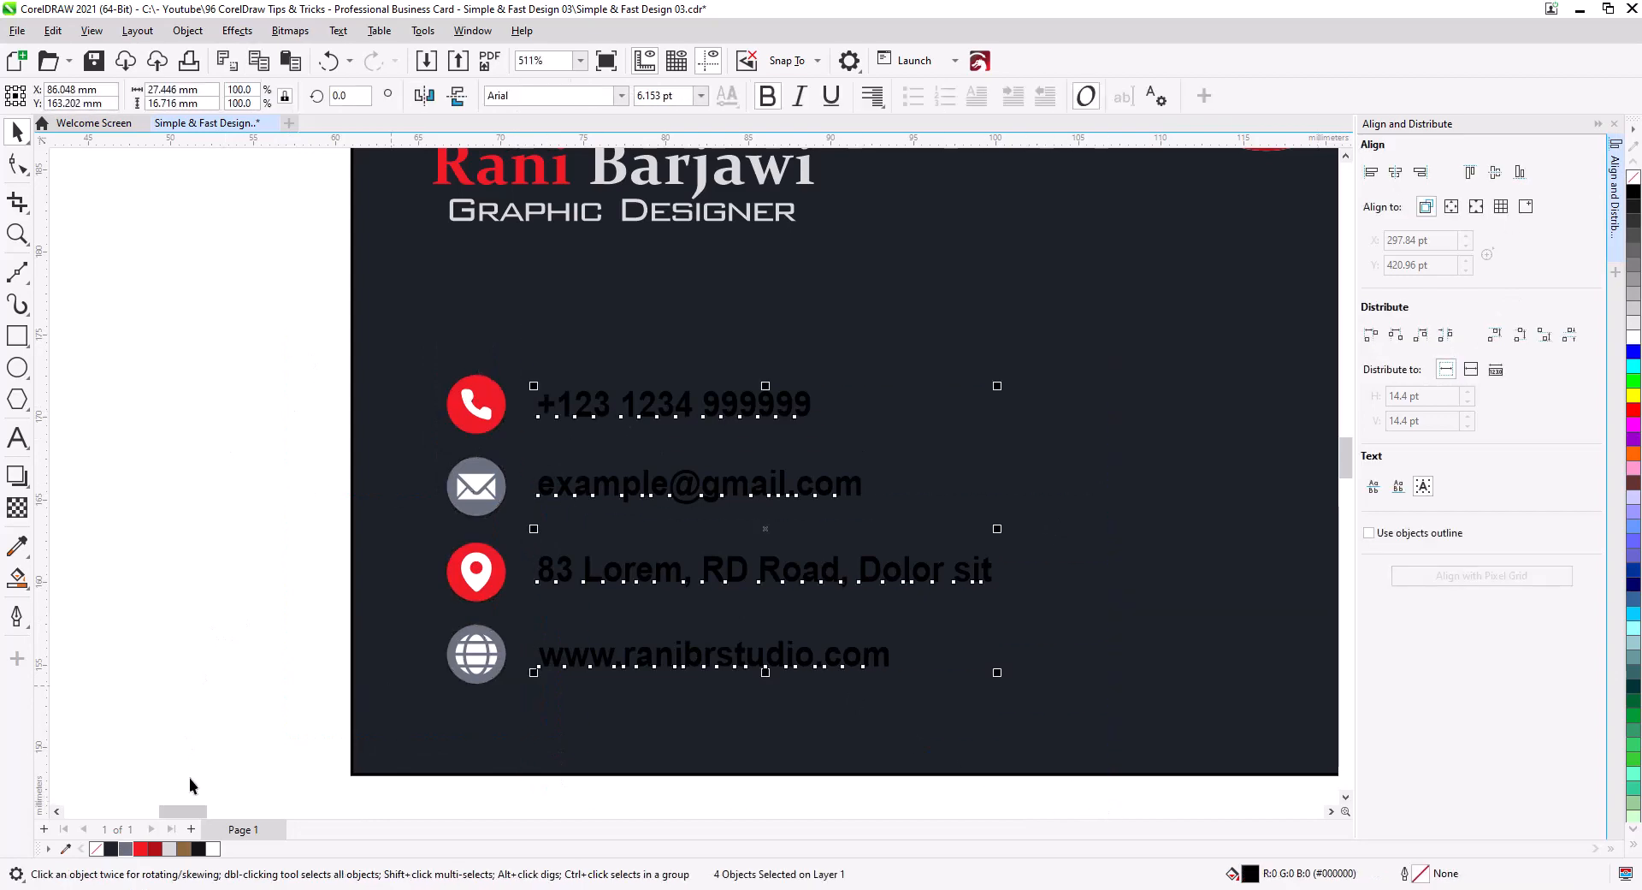
pyautogui.click(171, 851)
pyautogui.click(301, 556)
# - Try to give the QR code itself a bright red outline
pyautogui.scroll(-5, 301, 556)
pyautogui.moveTo(542, 674); pyautogui.dragTo(555, 686)
pyautogui.scroll(5, 757, 623)
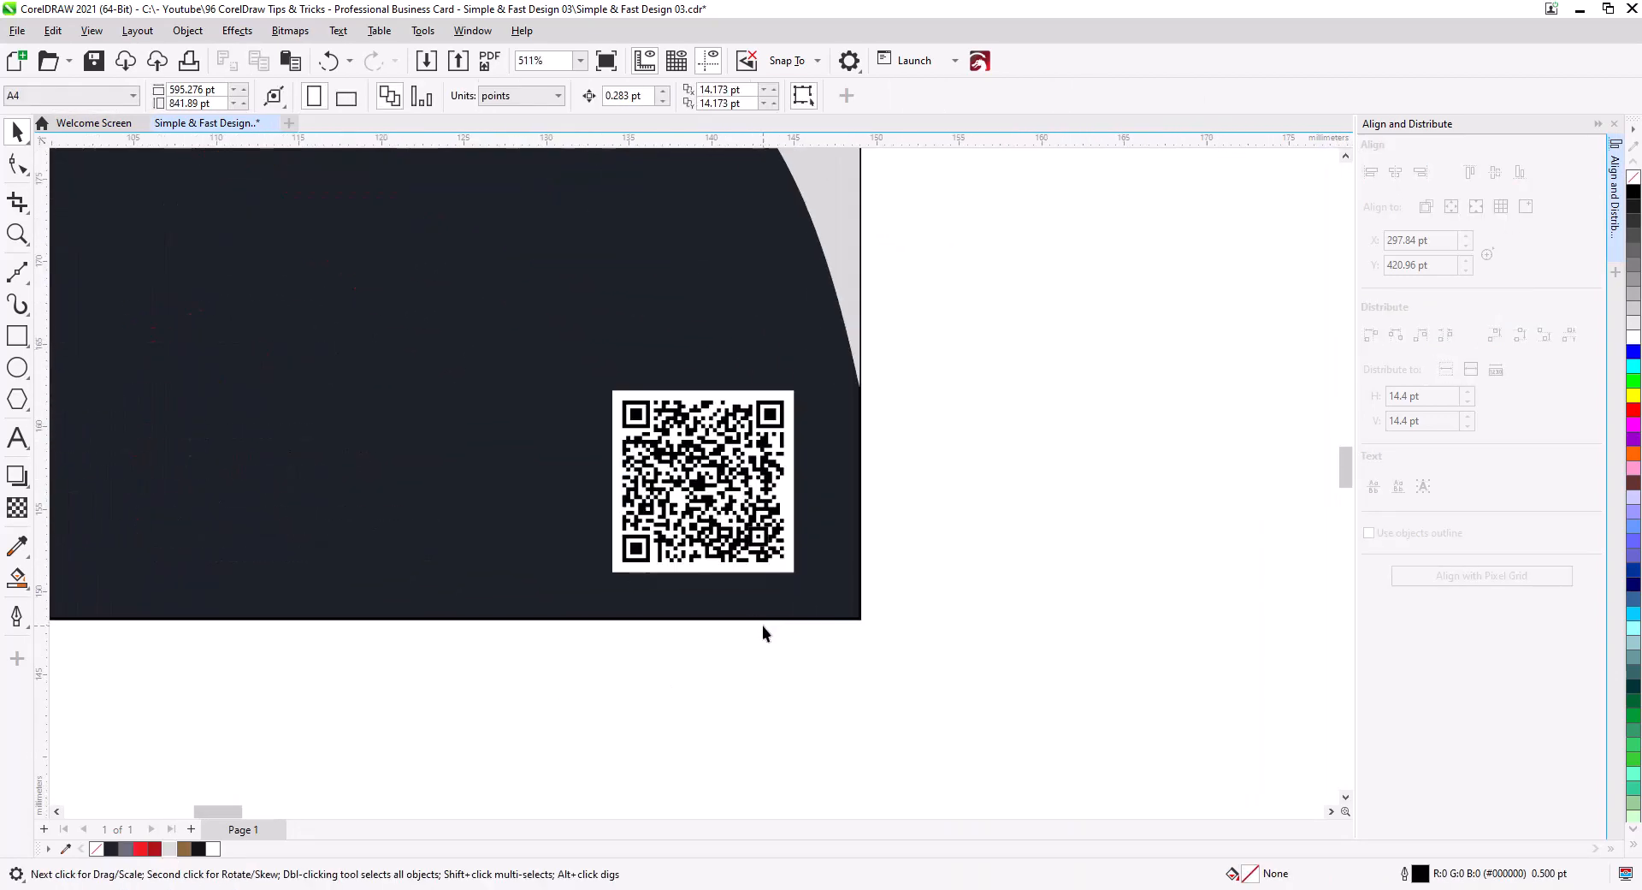
pyautogui.click(774, 620)
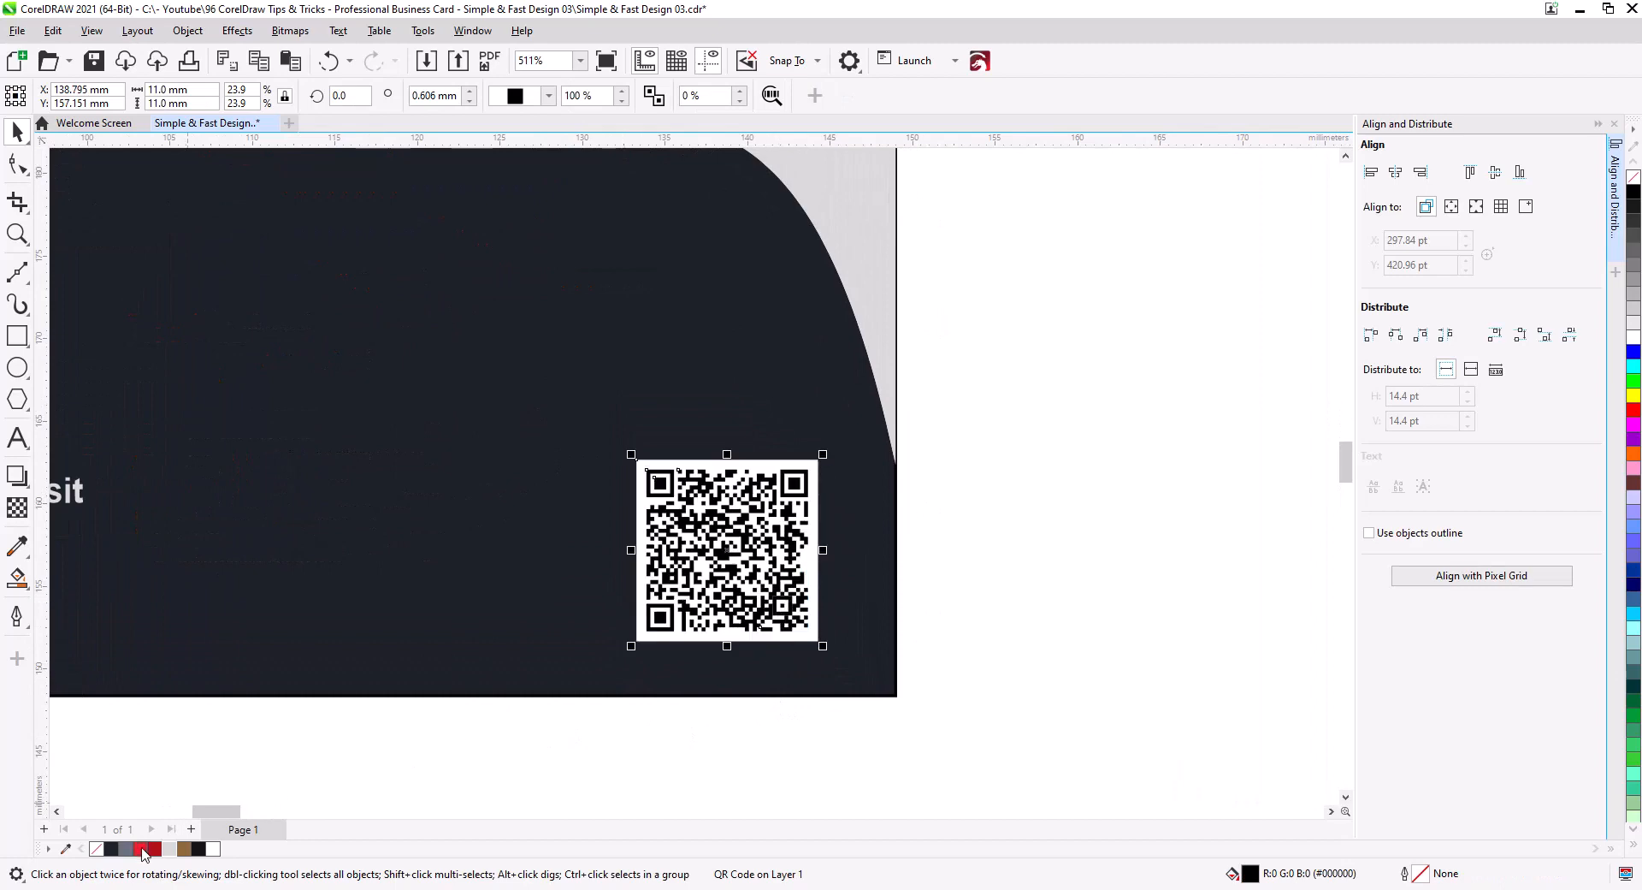
pyautogui.rightClick(142, 849)
pyautogui.hotkey('ctrl', 'z')
pyautogui.click(816, 588)
pyautogui.rightClick(818, 587)
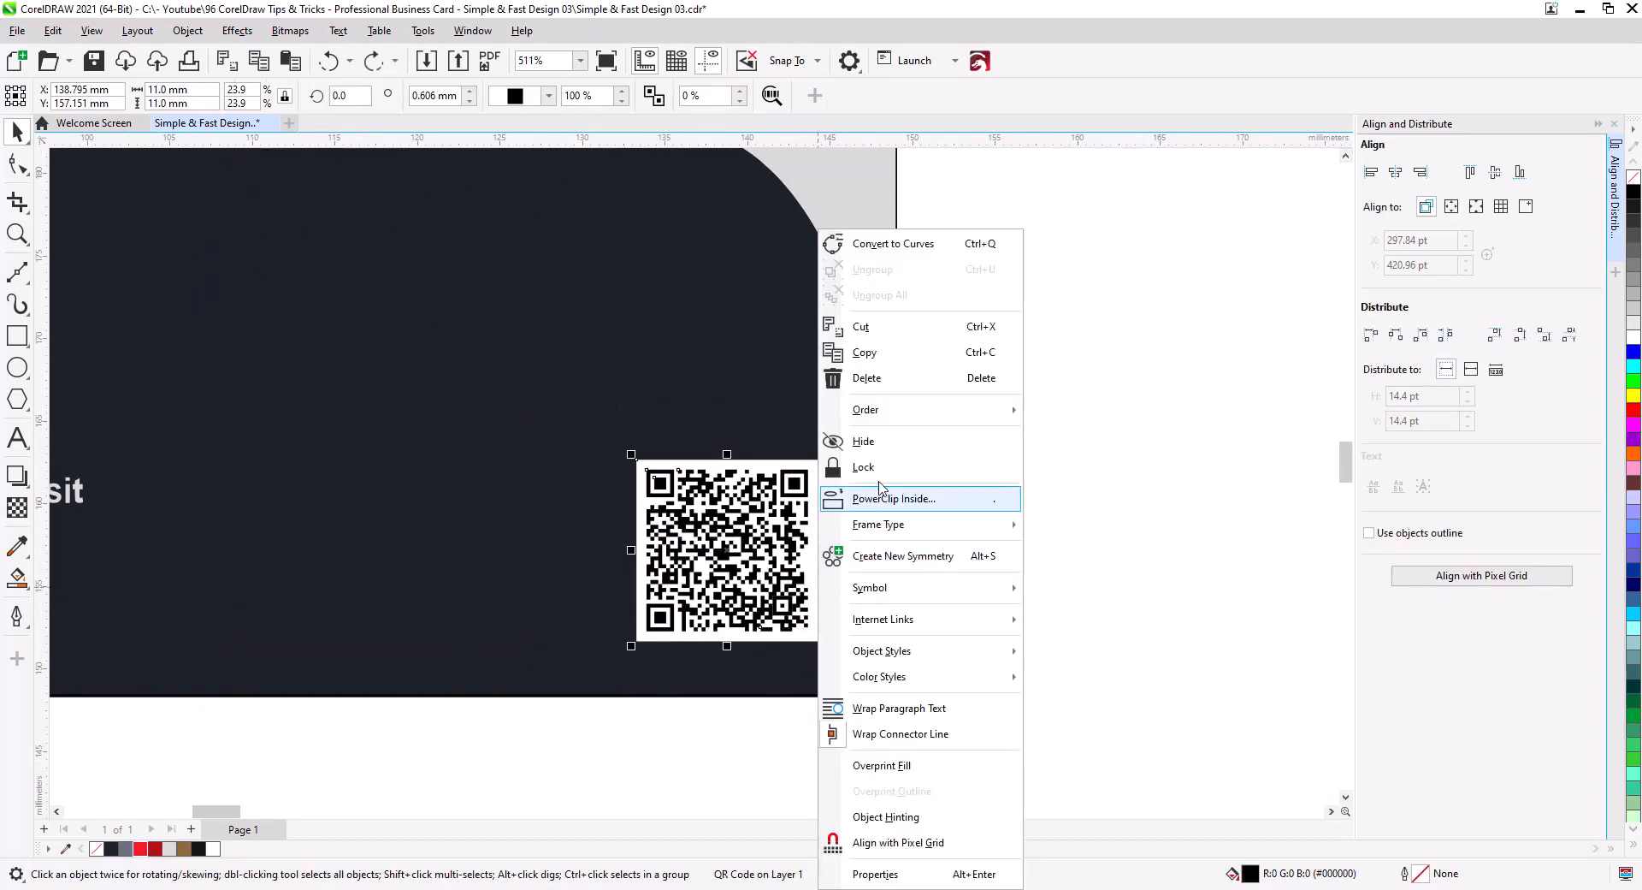
pyautogui.click(1129, 504)
# - Draw a rectangle about 11 mm square around the QR code's edge and give it a thicker bright red outline
pyautogui.click(17, 335)
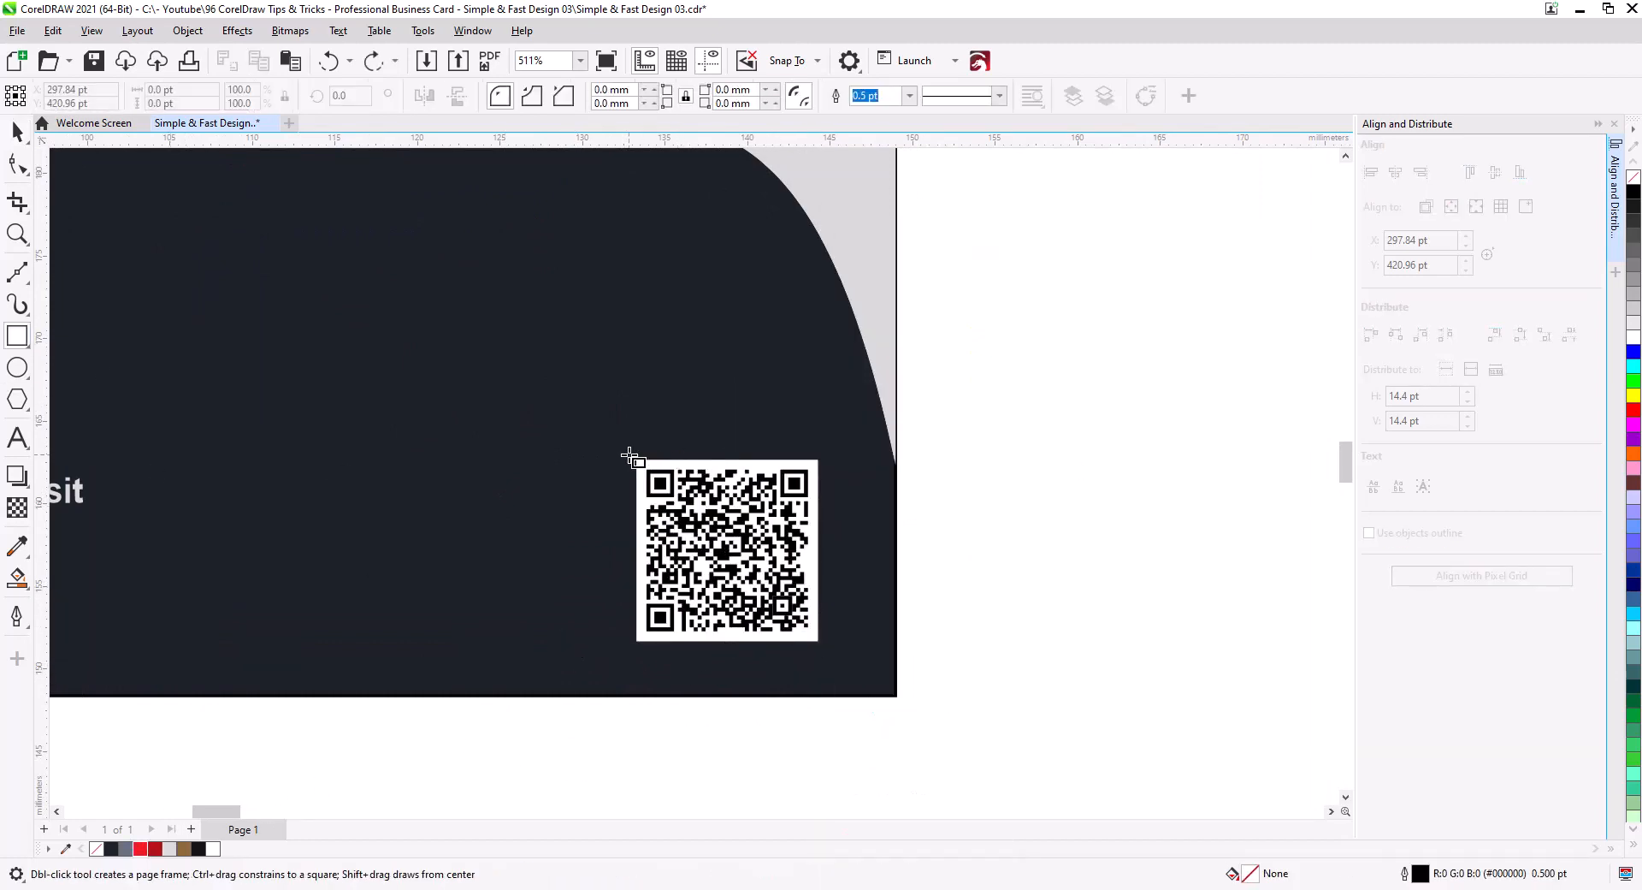
pyautogui.moveTo(632, 454); pyautogui.dragTo(823, 646)
pyautogui.click(17, 131)
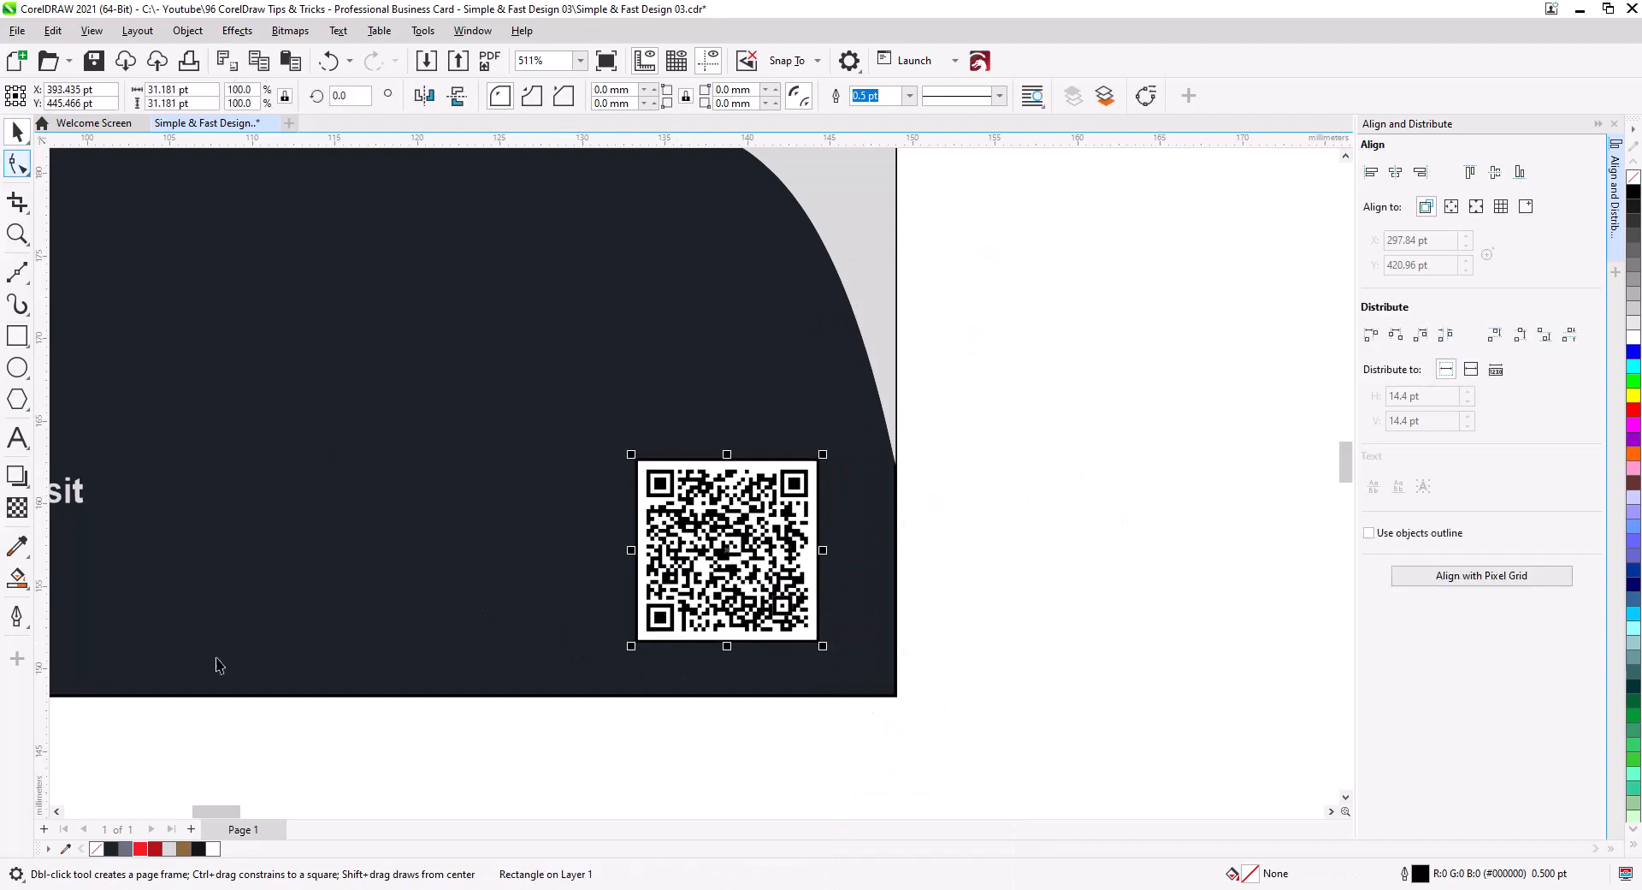
pyautogui.rightClick(140, 848)
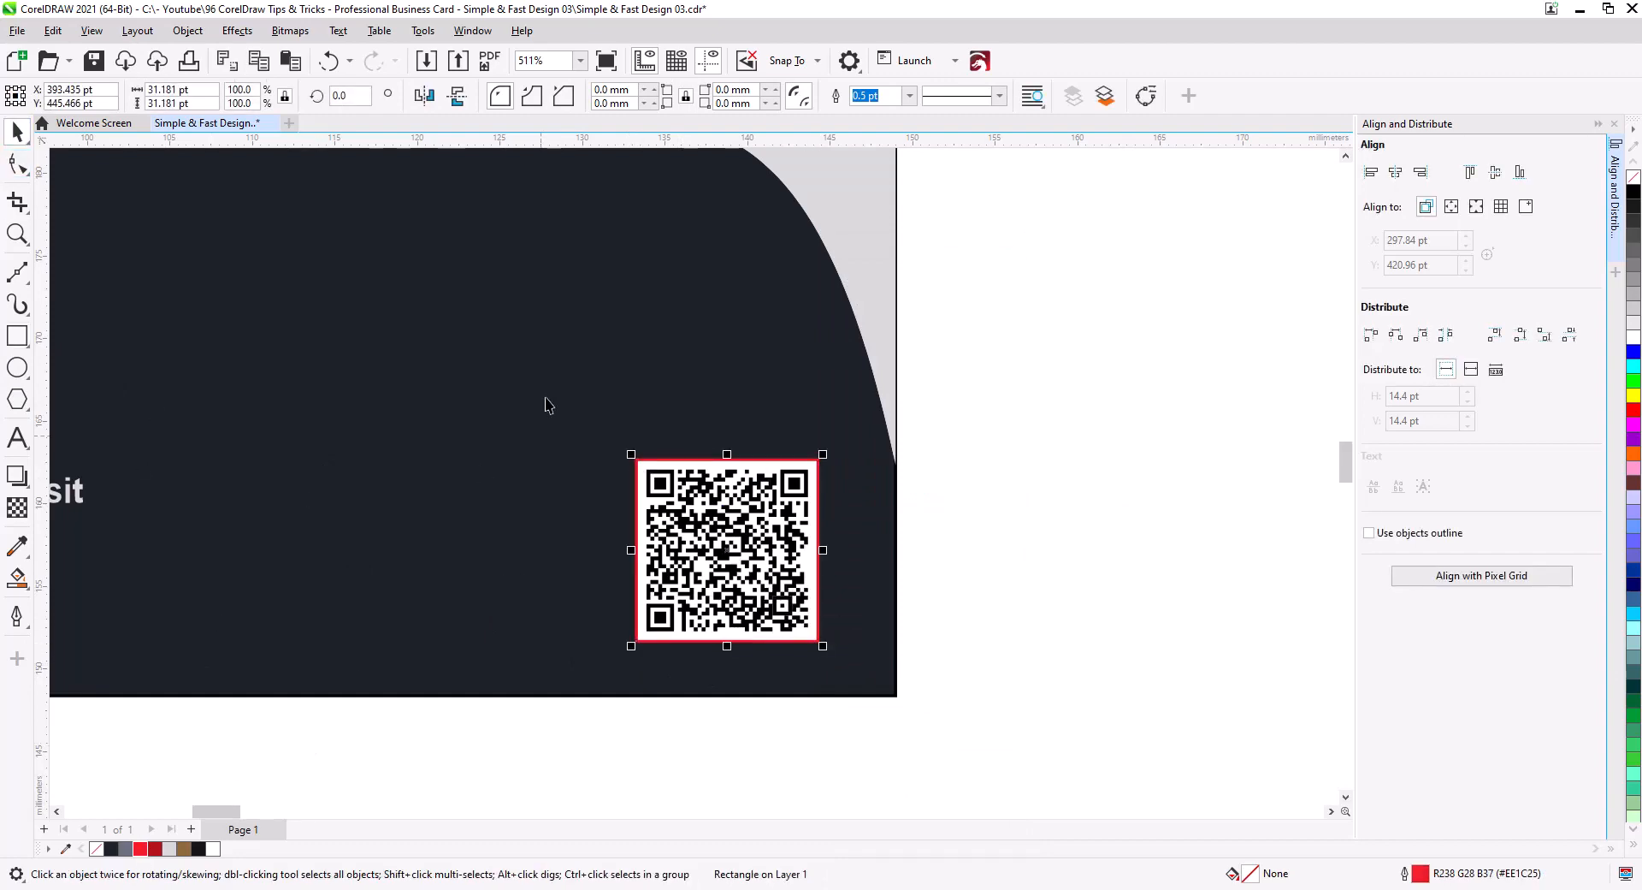
pyautogui.click(911, 98)
pyautogui.click(890, 168)
pyautogui.click(967, 494)
# - Duplicate the complete business card directly below the original
pyautogui.scroll(-2, 740, 588)
pyautogui.moveTo(703, 620); pyautogui.dragTo(857, 682)
pyautogui.moveTo(572, 465); pyautogui.dragTo(623, 396)
pyautogui.moveTo(1170, 722); pyautogui.dragTo(242, 197)
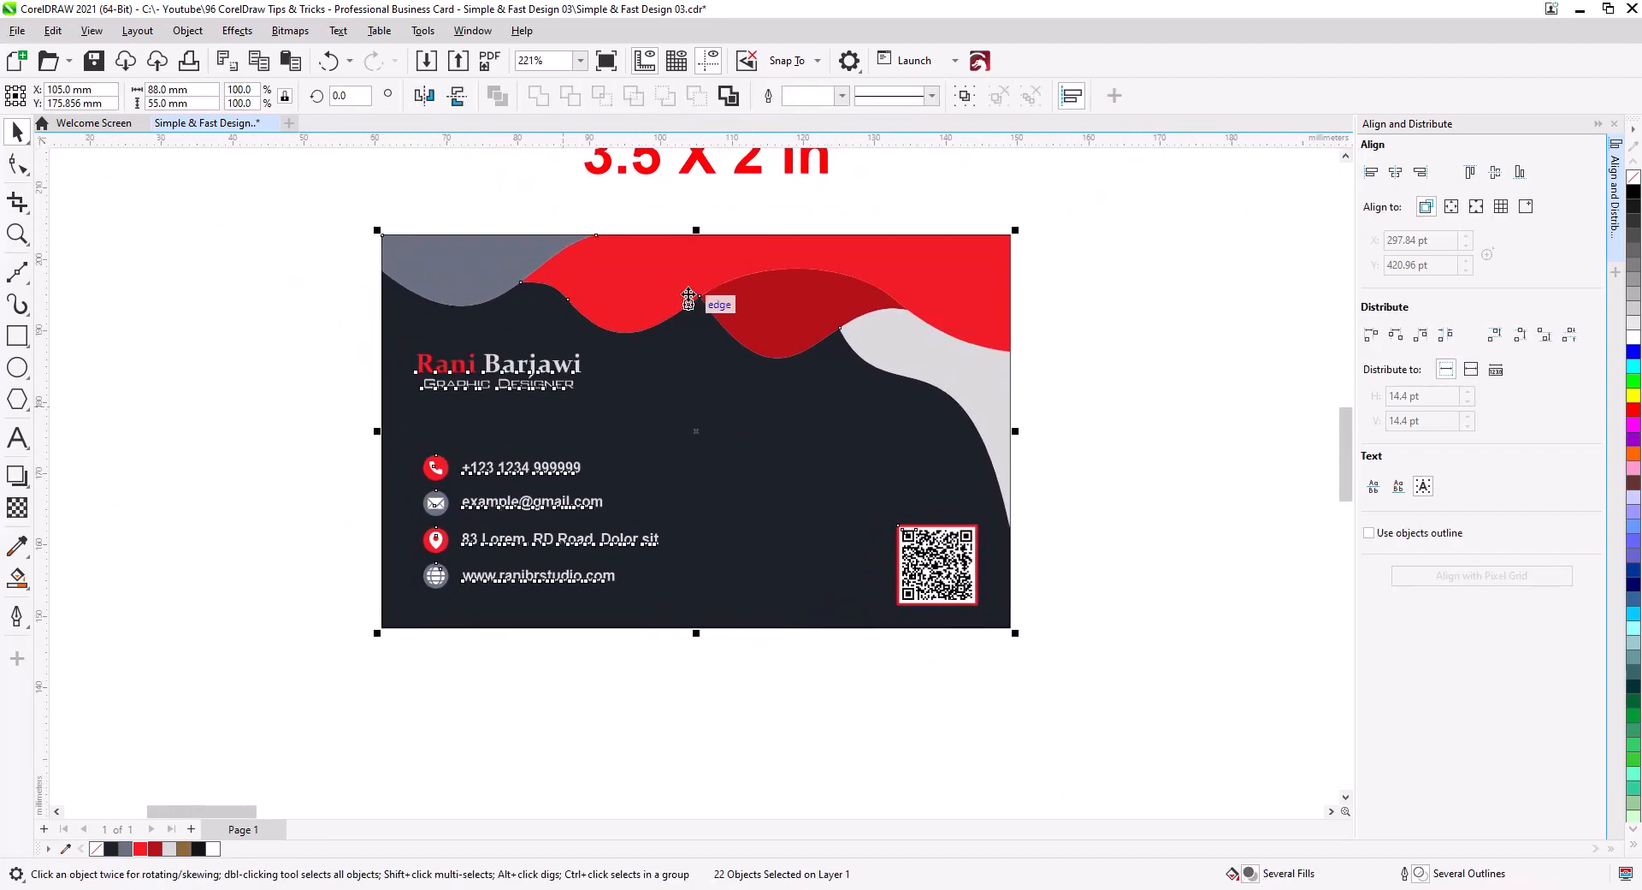
pyautogui.moveTo(689, 297); pyautogui.dragTo(704, 690)
pyautogui.click(752, 737)
# - Delete the name, job title, contact details and framed QR code from the lower card copy
pyautogui.moveTo(1089, 754); pyautogui.dragTo(1138, 482)
pyautogui.click(351, 387)
pyautogui.moveTo(356, 340); pyautogui.dragTo(740, 649)
pyautogui.press('Delete')
pyautogui.moveTo(1148, 661); pyautogui.dragTo(894, 509)
pyautogui.press('Delete')
# - Delete the dark background shape from the lower card, keeping its waves and rectangular border
pyautogui.click(782, 542)
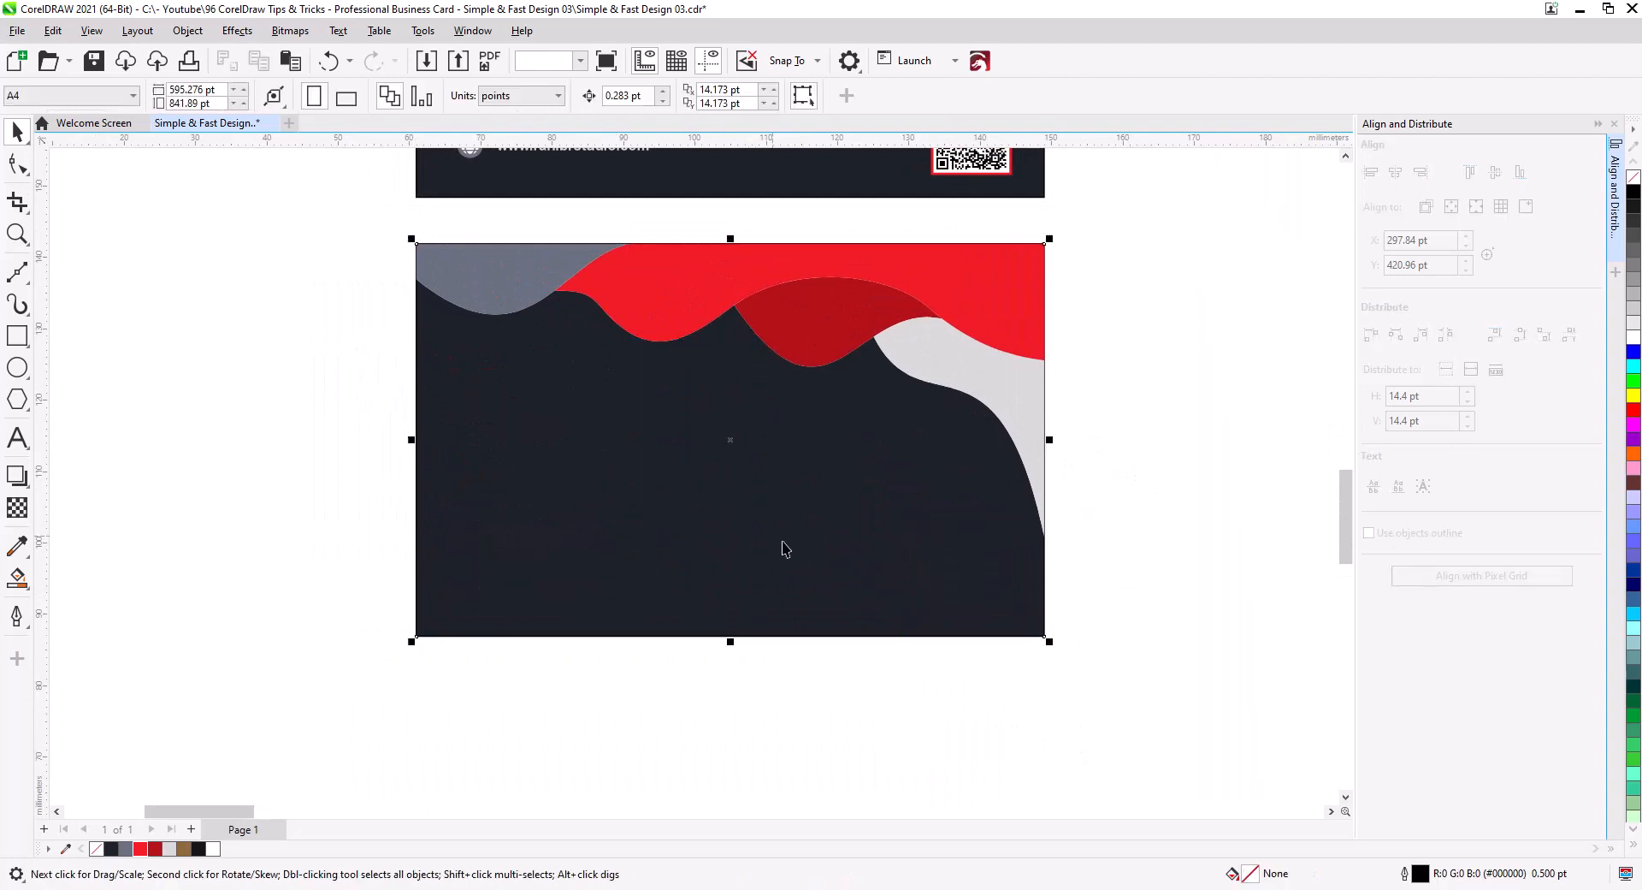
pyautogui.press('Delete')
pyautogui.click(862, 586)
pyautogui.hotkey('ctrl', 'z')
pyautogui.click(898, 520)
pyautogui.press('Delete')
# - Scale the lower card's four waves down proportionally to about 66 mm wide, anchored at the card's upper-right corner
pyautogui.moveTo(1110, 562); pyautogui.dragTo(339, 167)
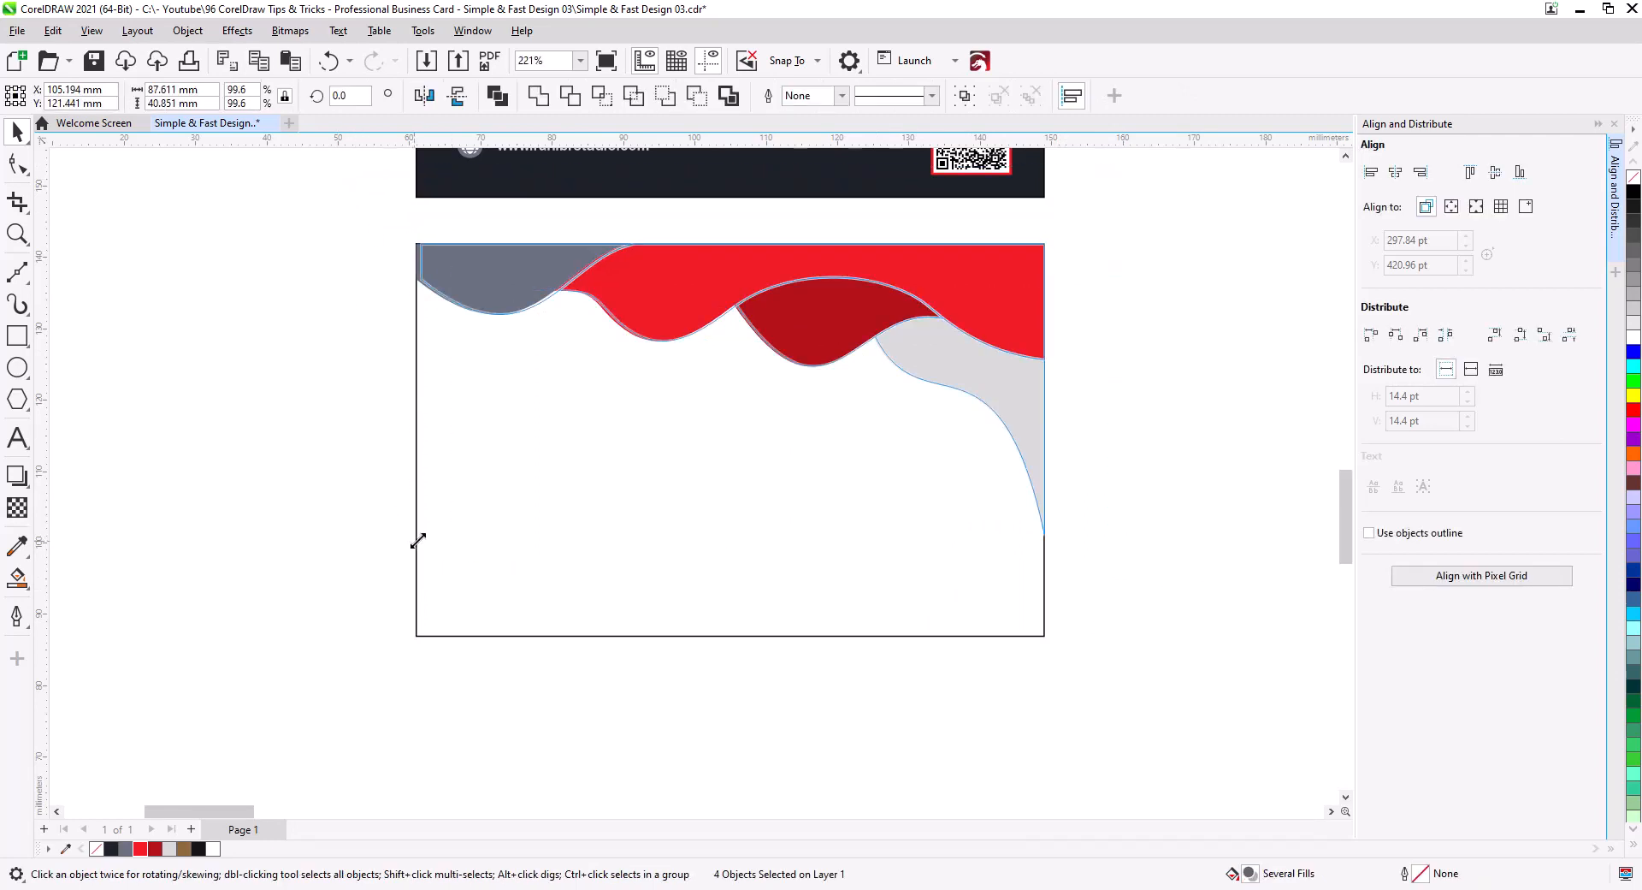
pyautogui.moveTo(417, 541); pyautogui.dragTo(569, 499)
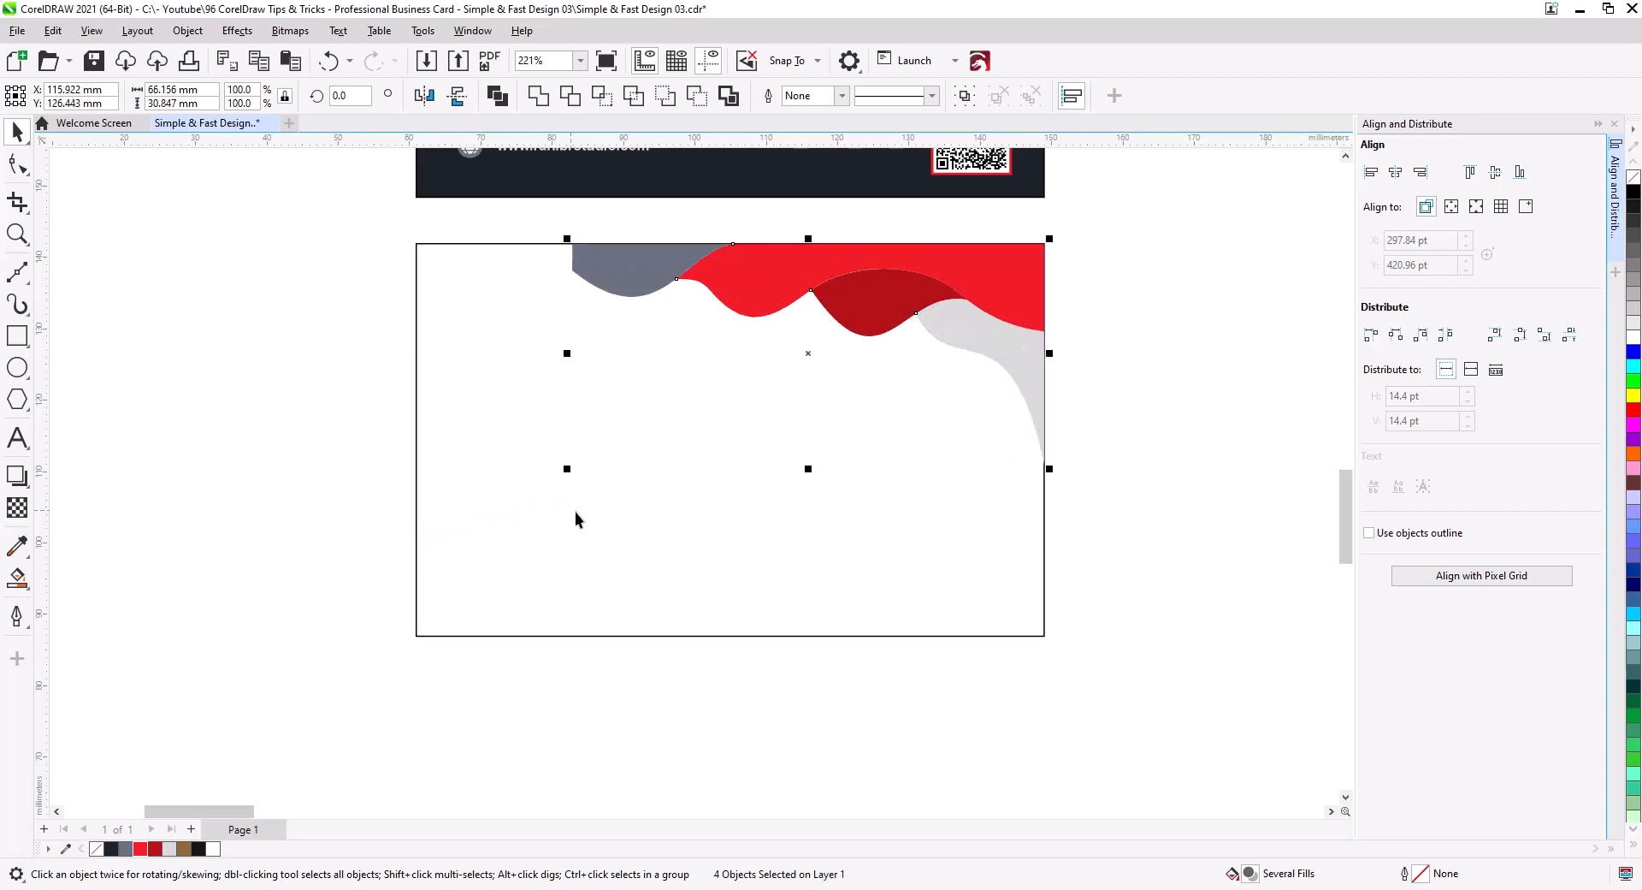
pyautogui.click(1195, 436)
# - Reshape the slate grey wave by extending its upper-left node along the card's top edge and deleting its lower-left node
pyautogui.scroll(3, 590, 272)
pyautogui.scroll(2, 590, 272)
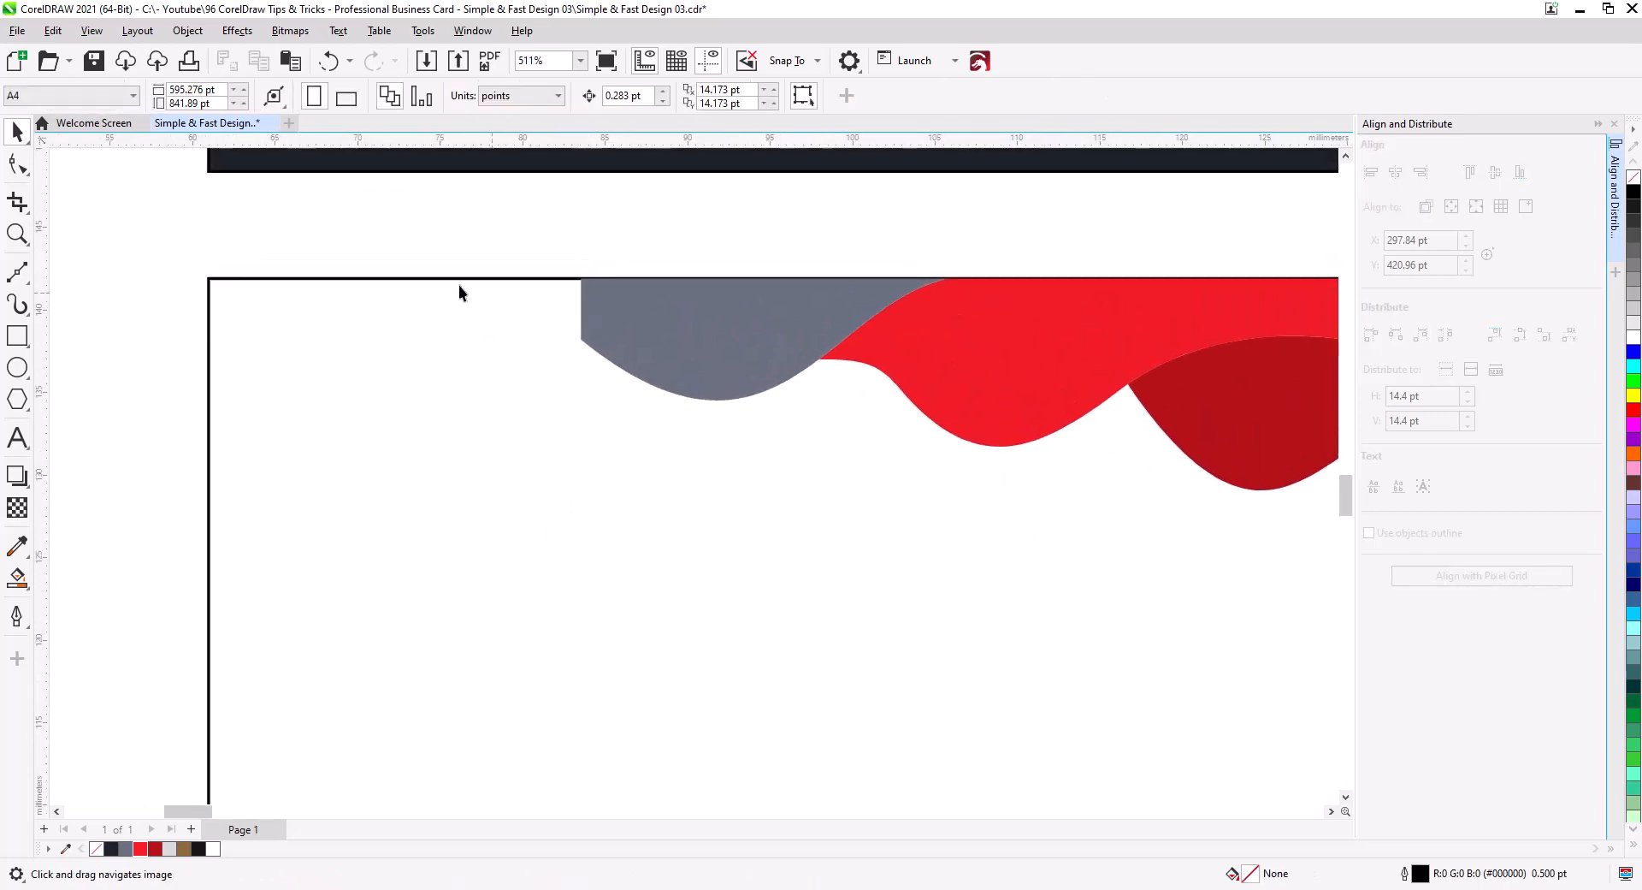
pyautogui.click(22, 169)
pyautogui.click(609, 310)
pyautogui.moveTo(583, 279); pyautogui.dragTo(602, 372)
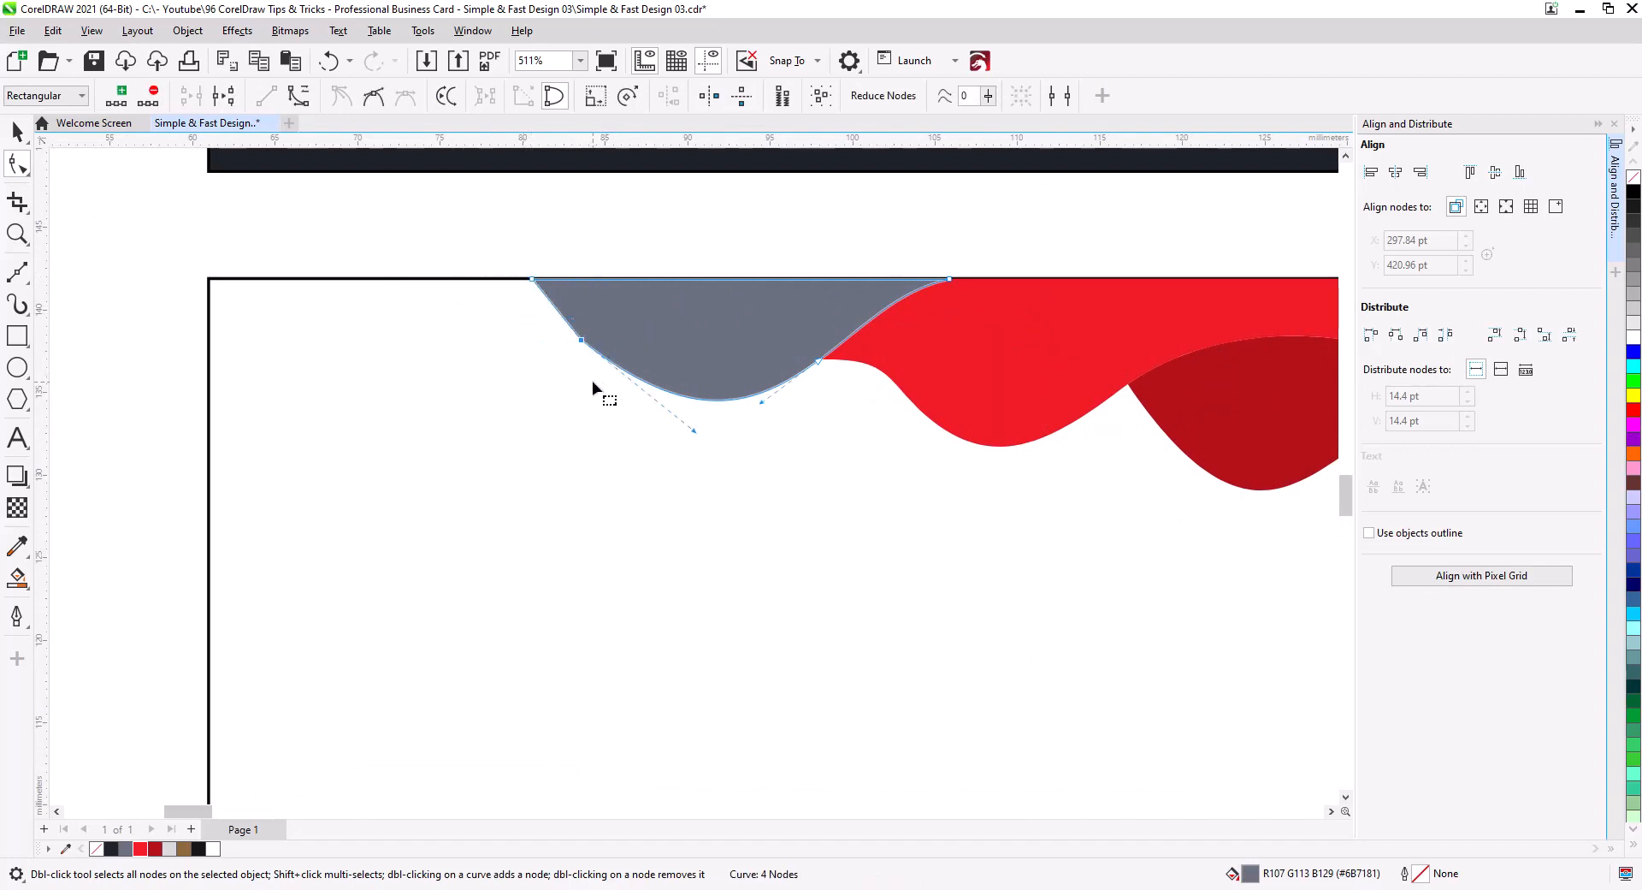
pyautogui.press('Delete')
pyautogui.scroll(-5, 540, 325)
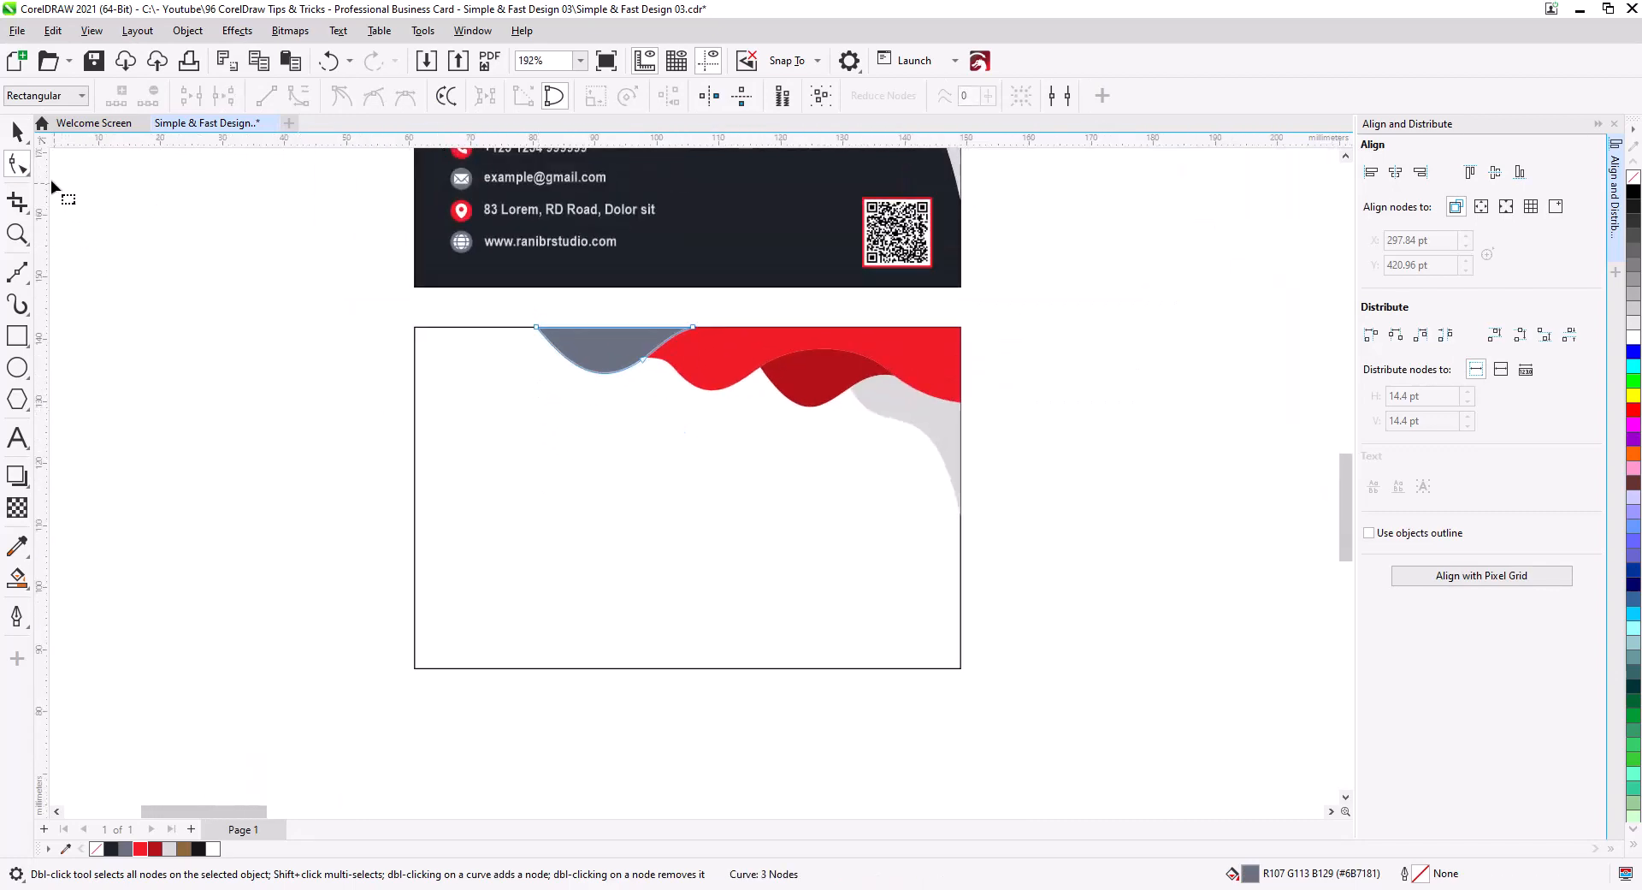
# - Duplicate the lower card's four waves straight down within the card
pyautogui.press('space')
pyautogui.moveTo(1063, 549); pyautogui.dragTo(502, 308)
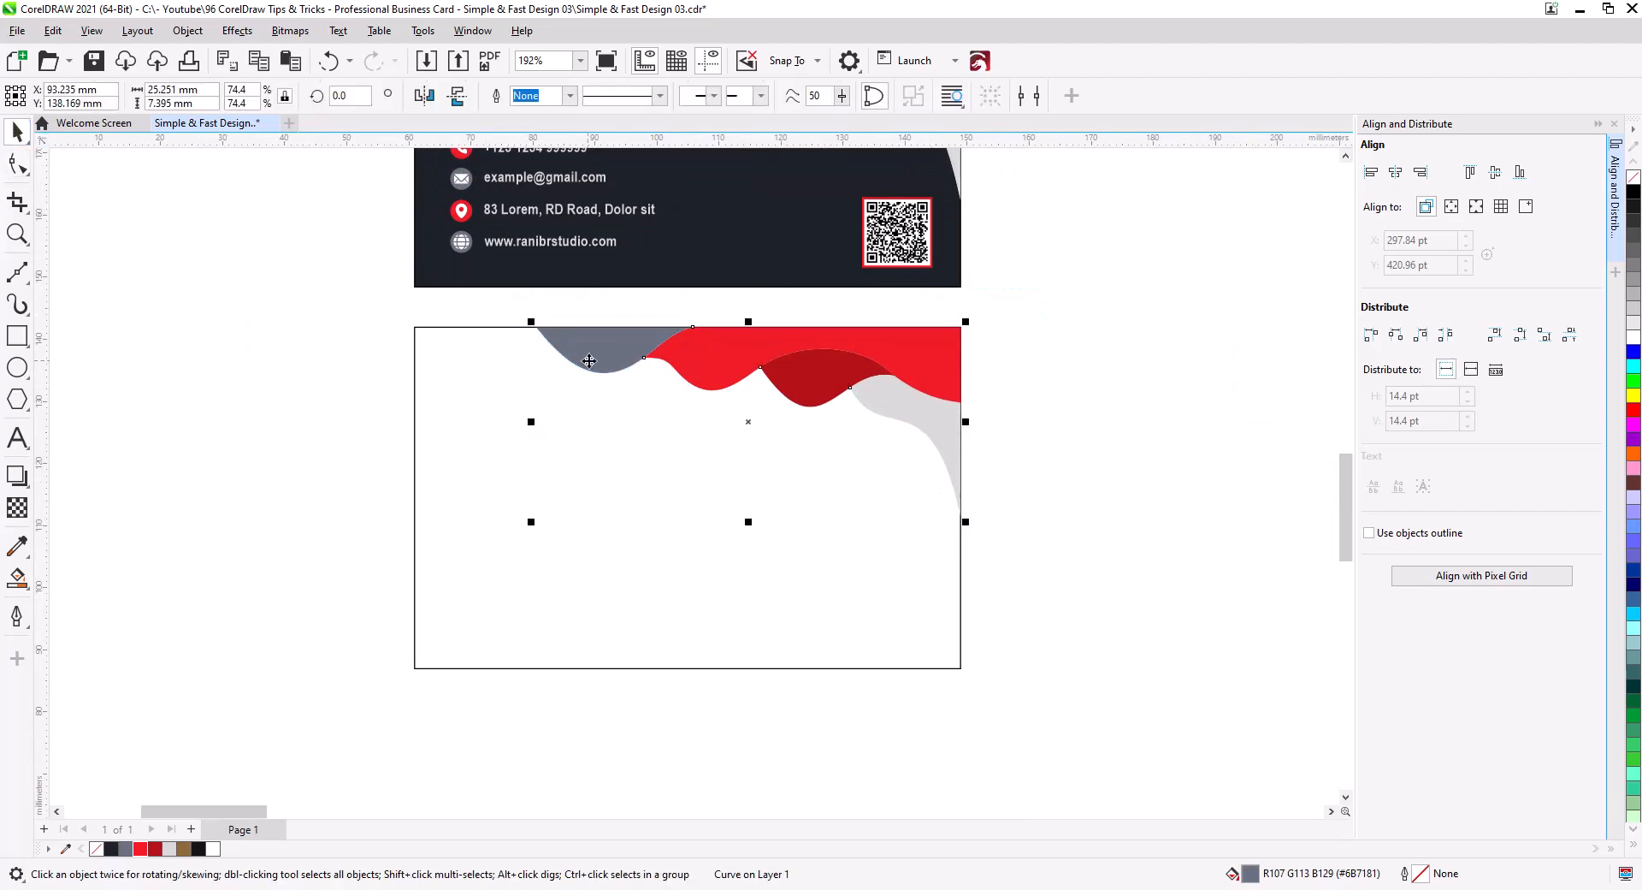
pyautogui.moveTo(590, 360); pyautogui.dragTo(590, 496)
pyautogui.click(643, 531)
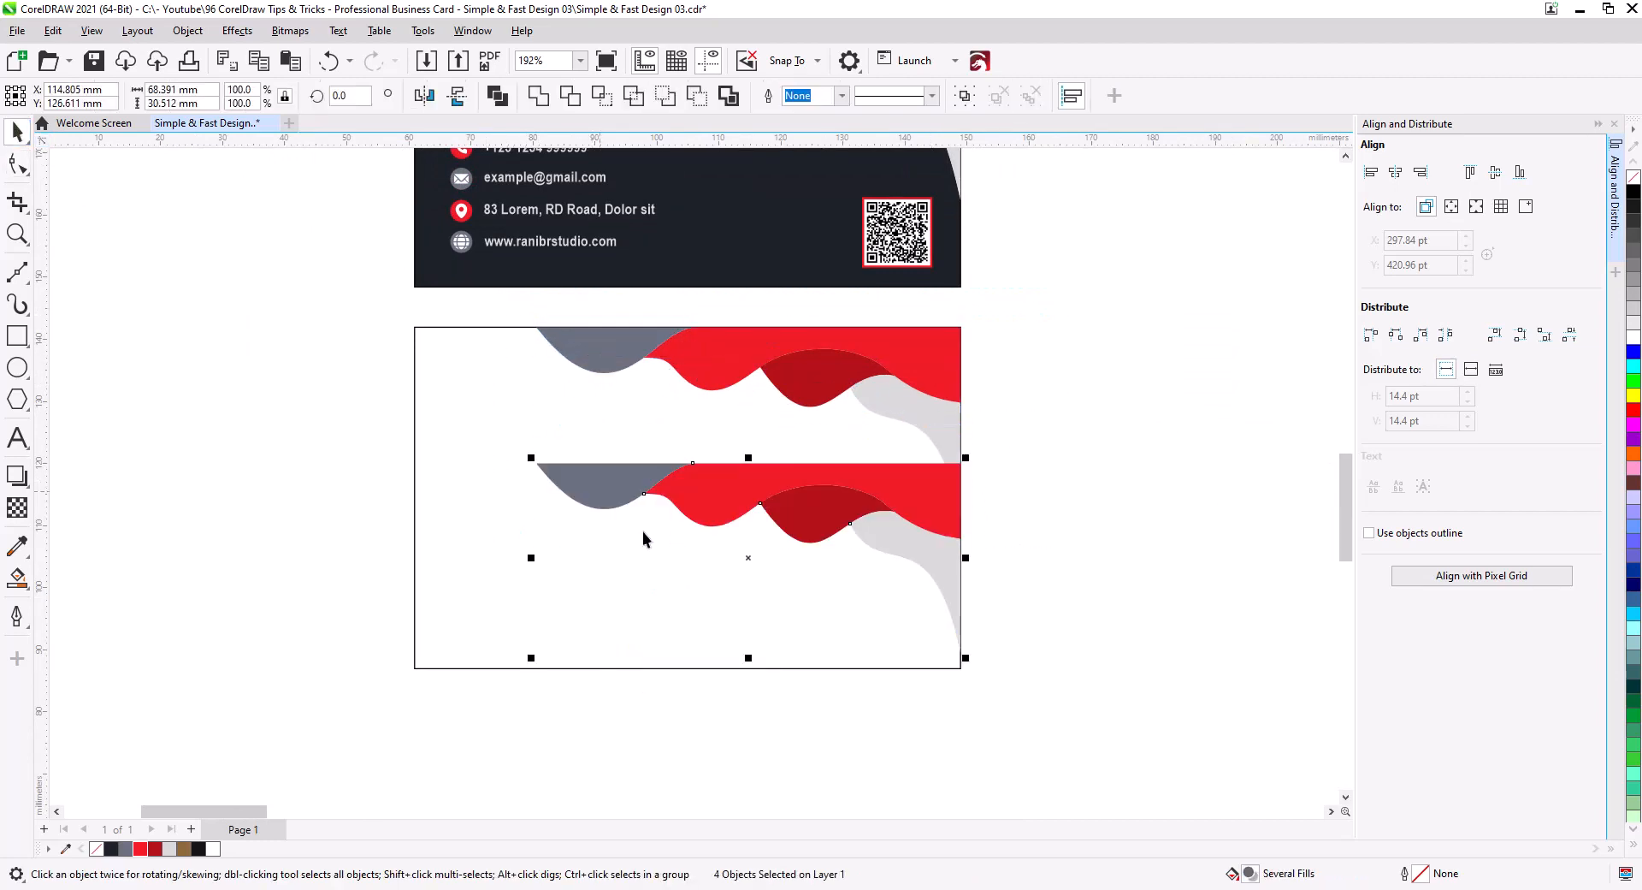
# - Mirror the copied waves vertically and horizontally and snap them into the card's lower-left corner
pyautogui.click(468, 104)
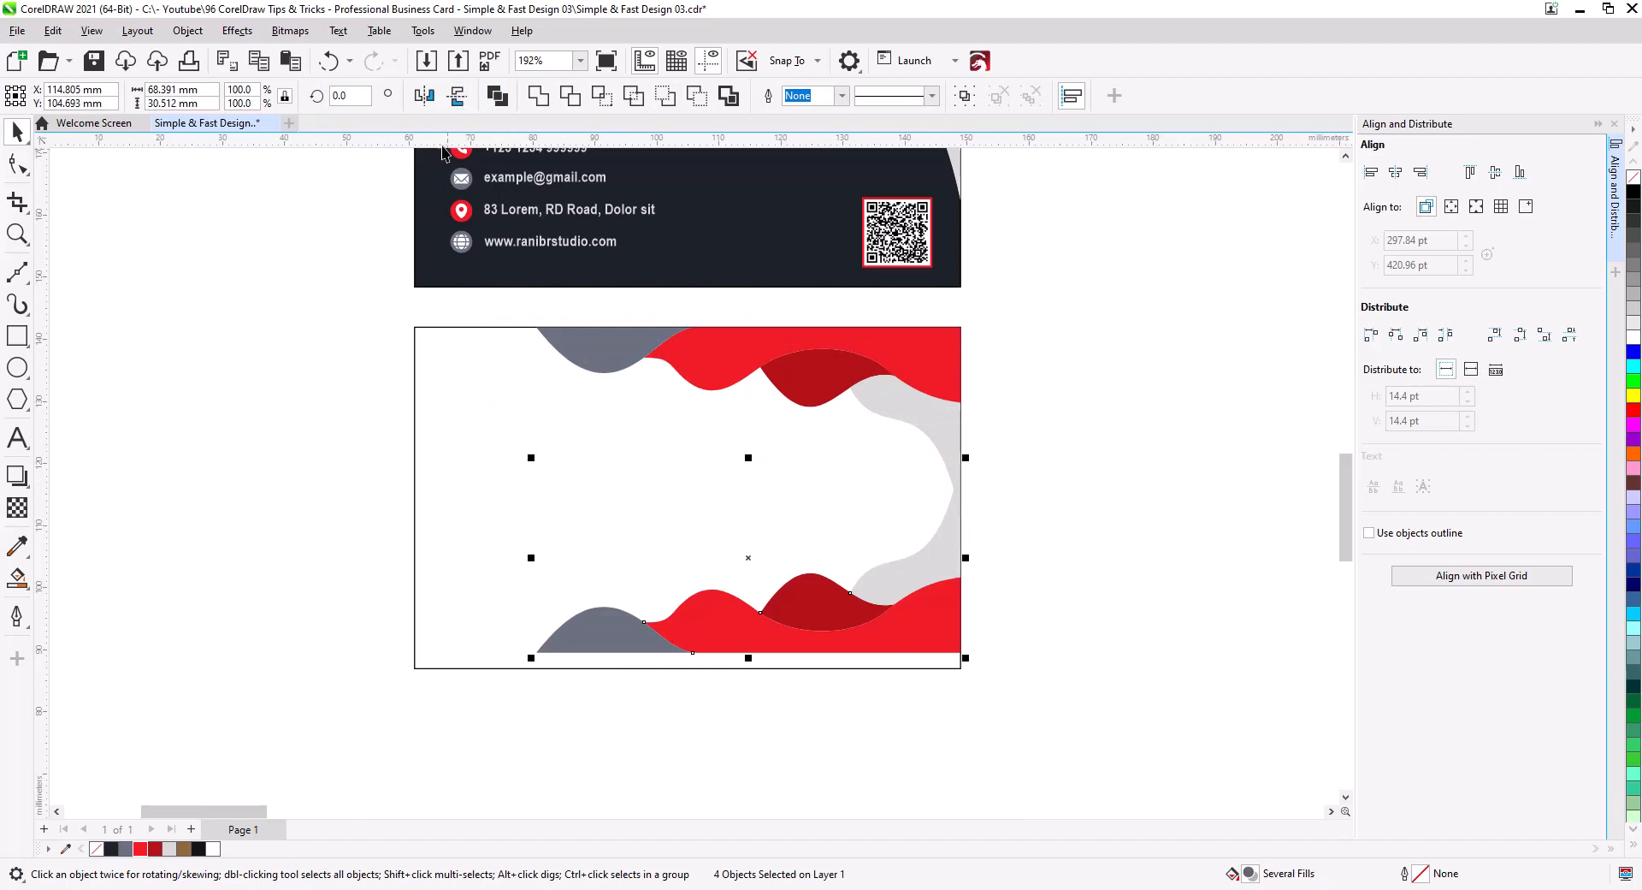
pyautogui.click(425, 97)
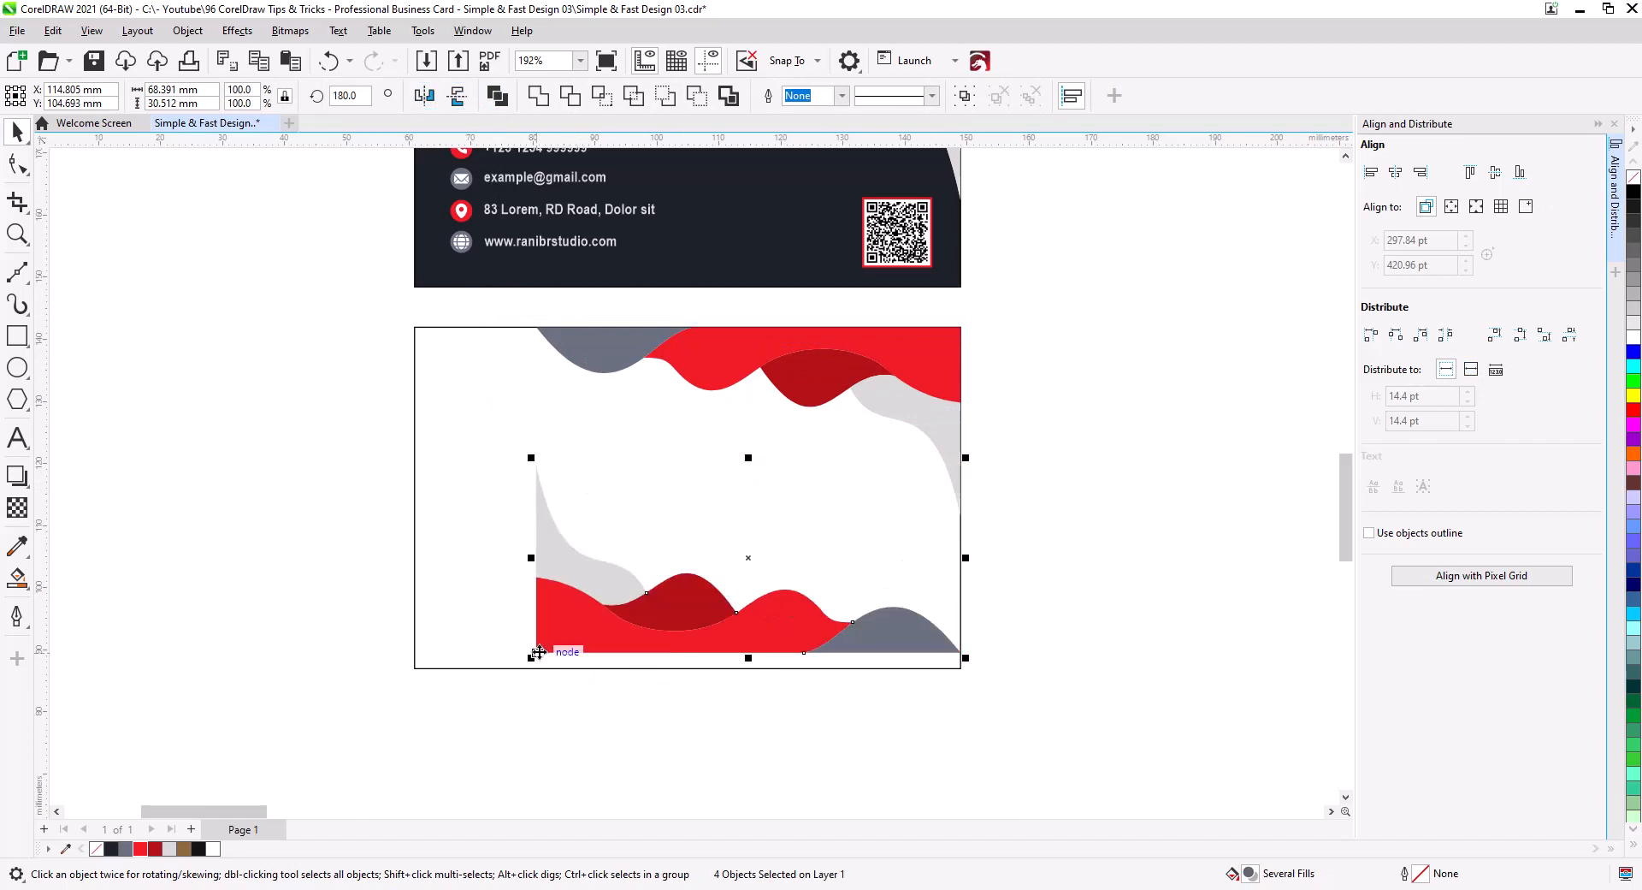
pyautogui.moveTo(538, 652); pyautogui.dragTo(417, 669)
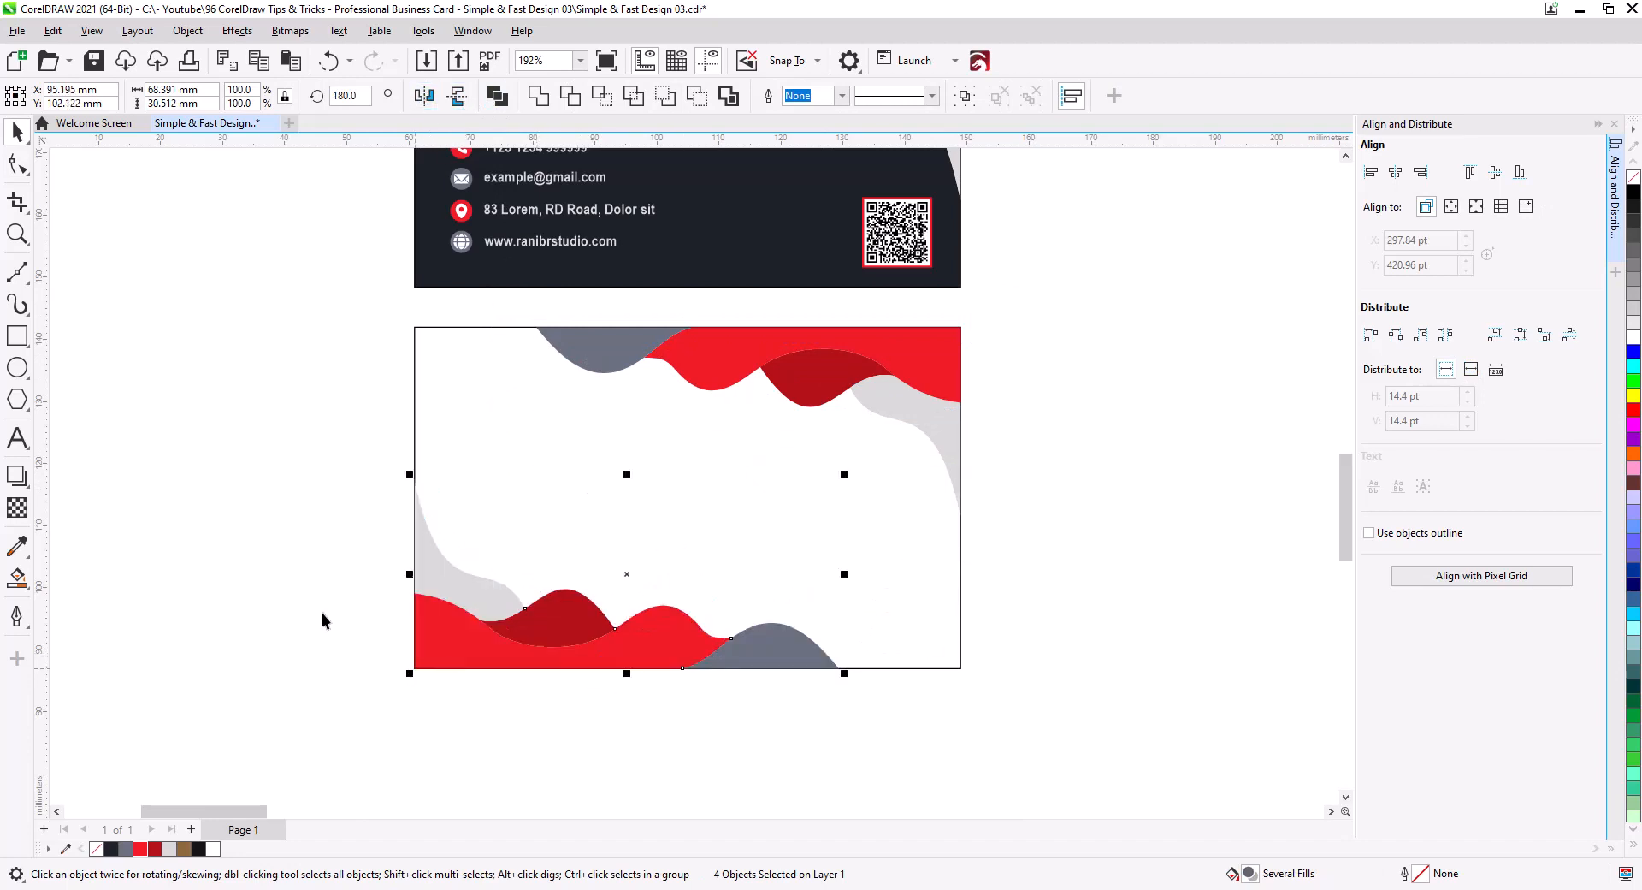
pyautogui.click(326, 585)
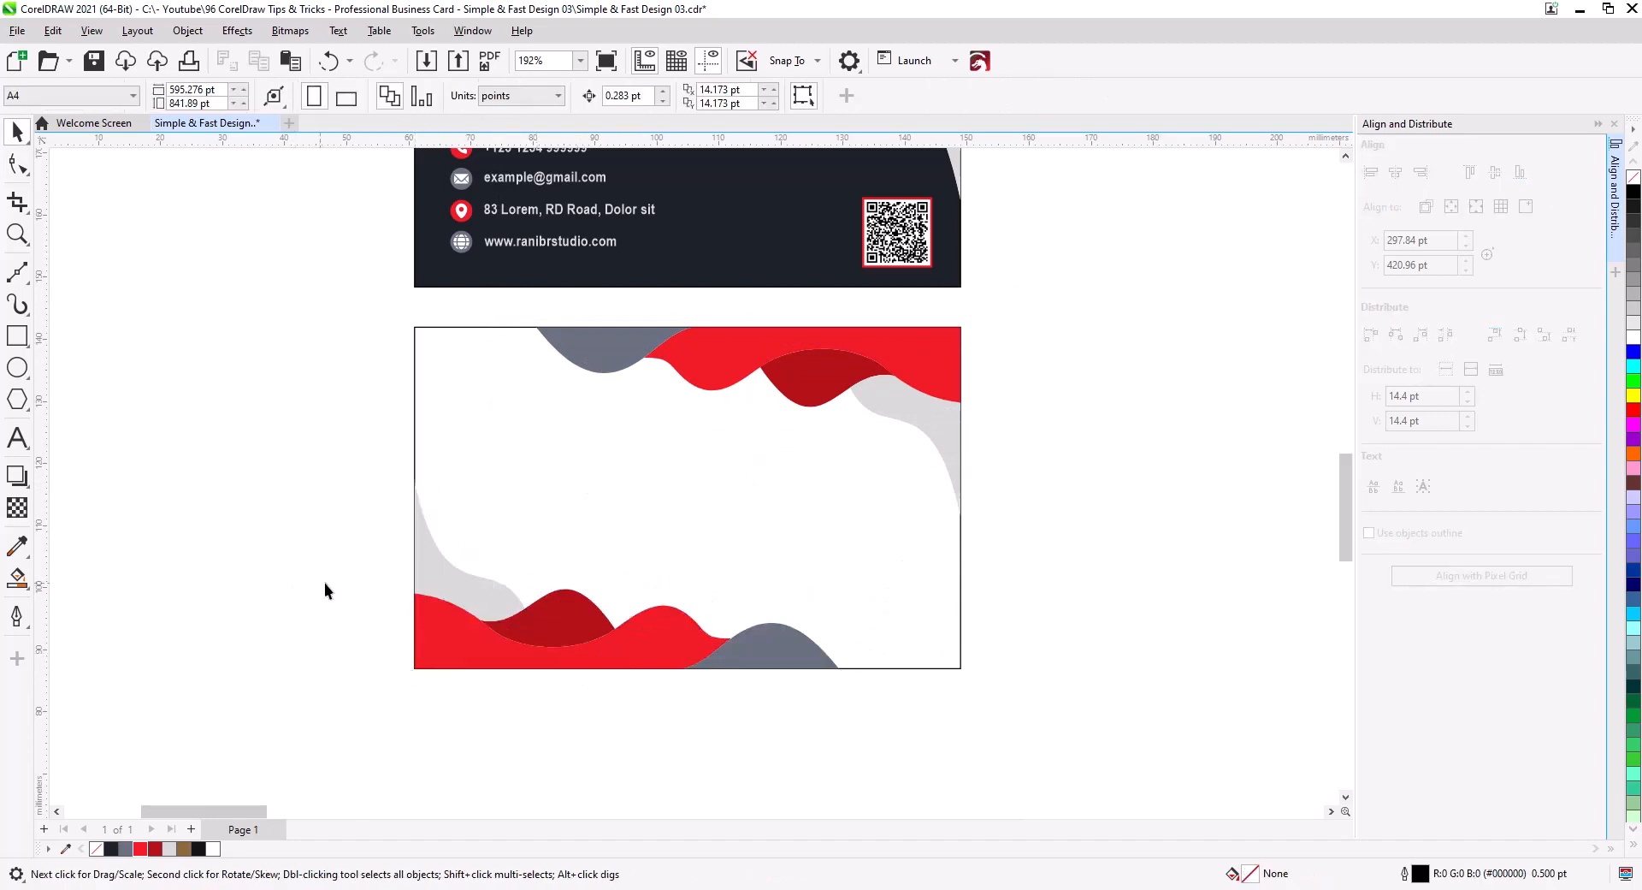
# - Smart Fill the empty area between the two wave groups and colour it dark navy
pyautogui.click(17, 575)
pyautogui.click(568, 513)
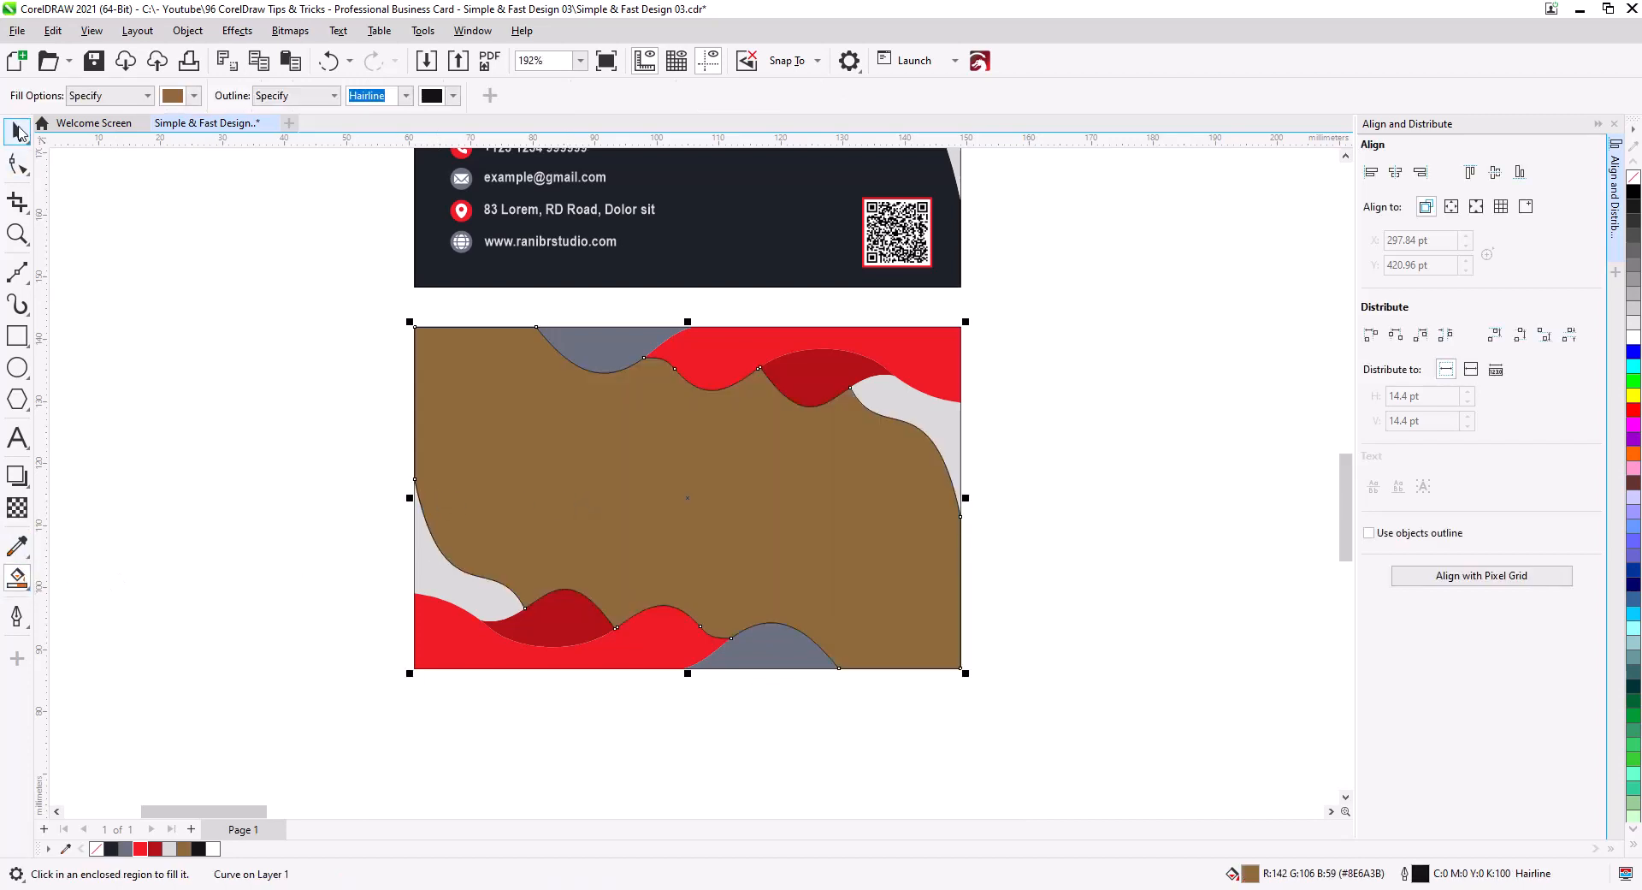
pyautogui.click(17, 131)
pyautogui.click(112, 847)
pyautogui.click(404, 708)
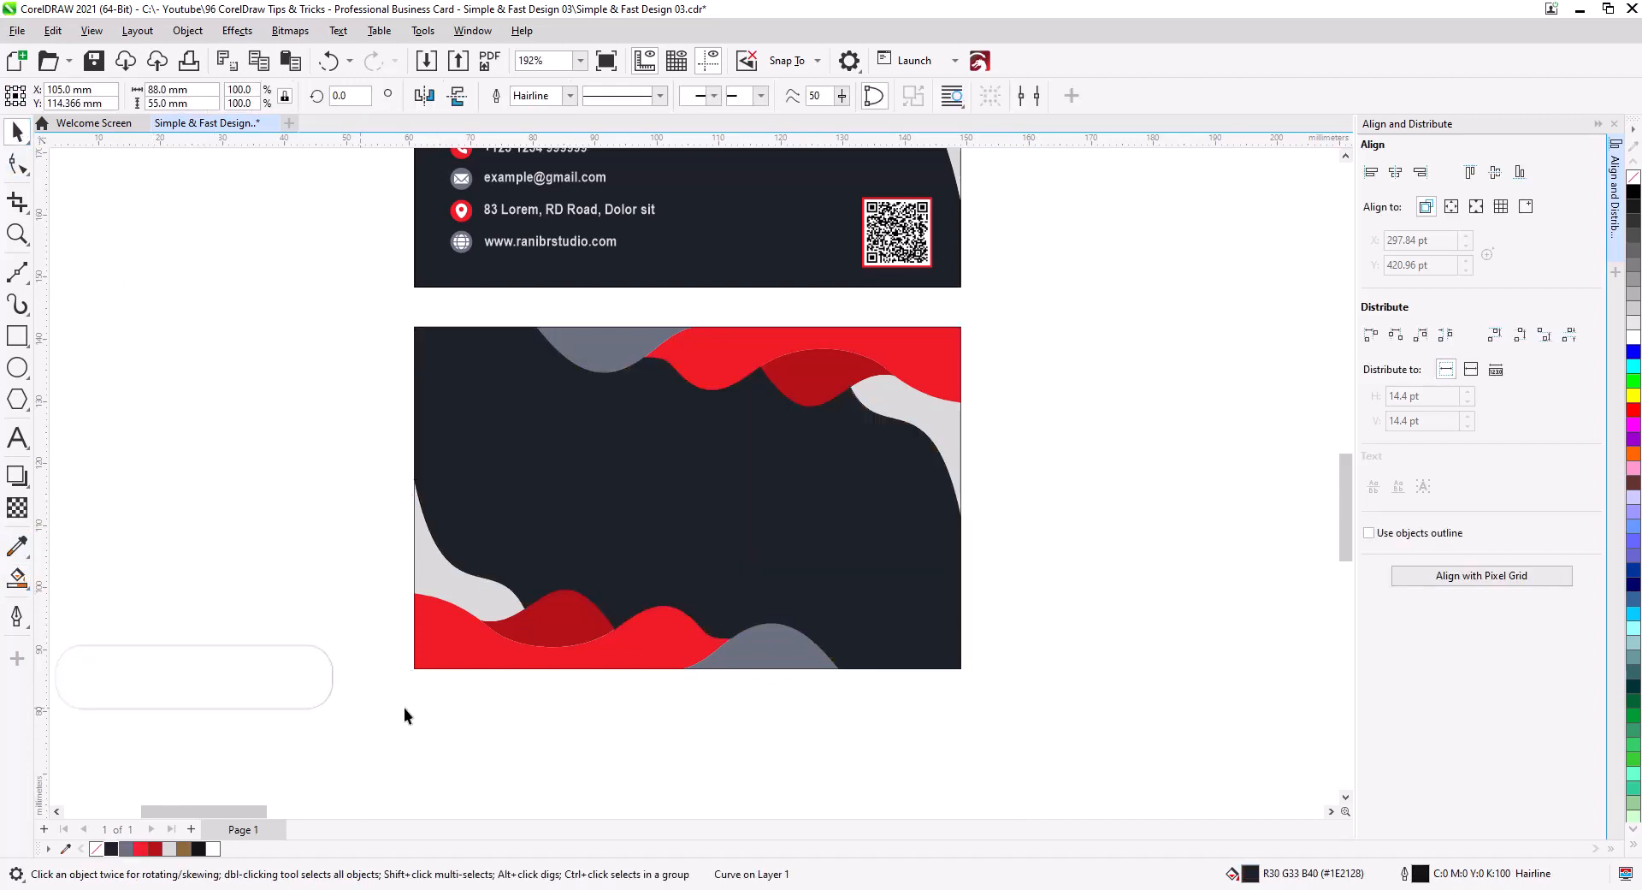
# - Remove the outlines from all objects of the lower card
pyautogui.moveTo(1077, 750); pyautogui.dragTo(405, 317)
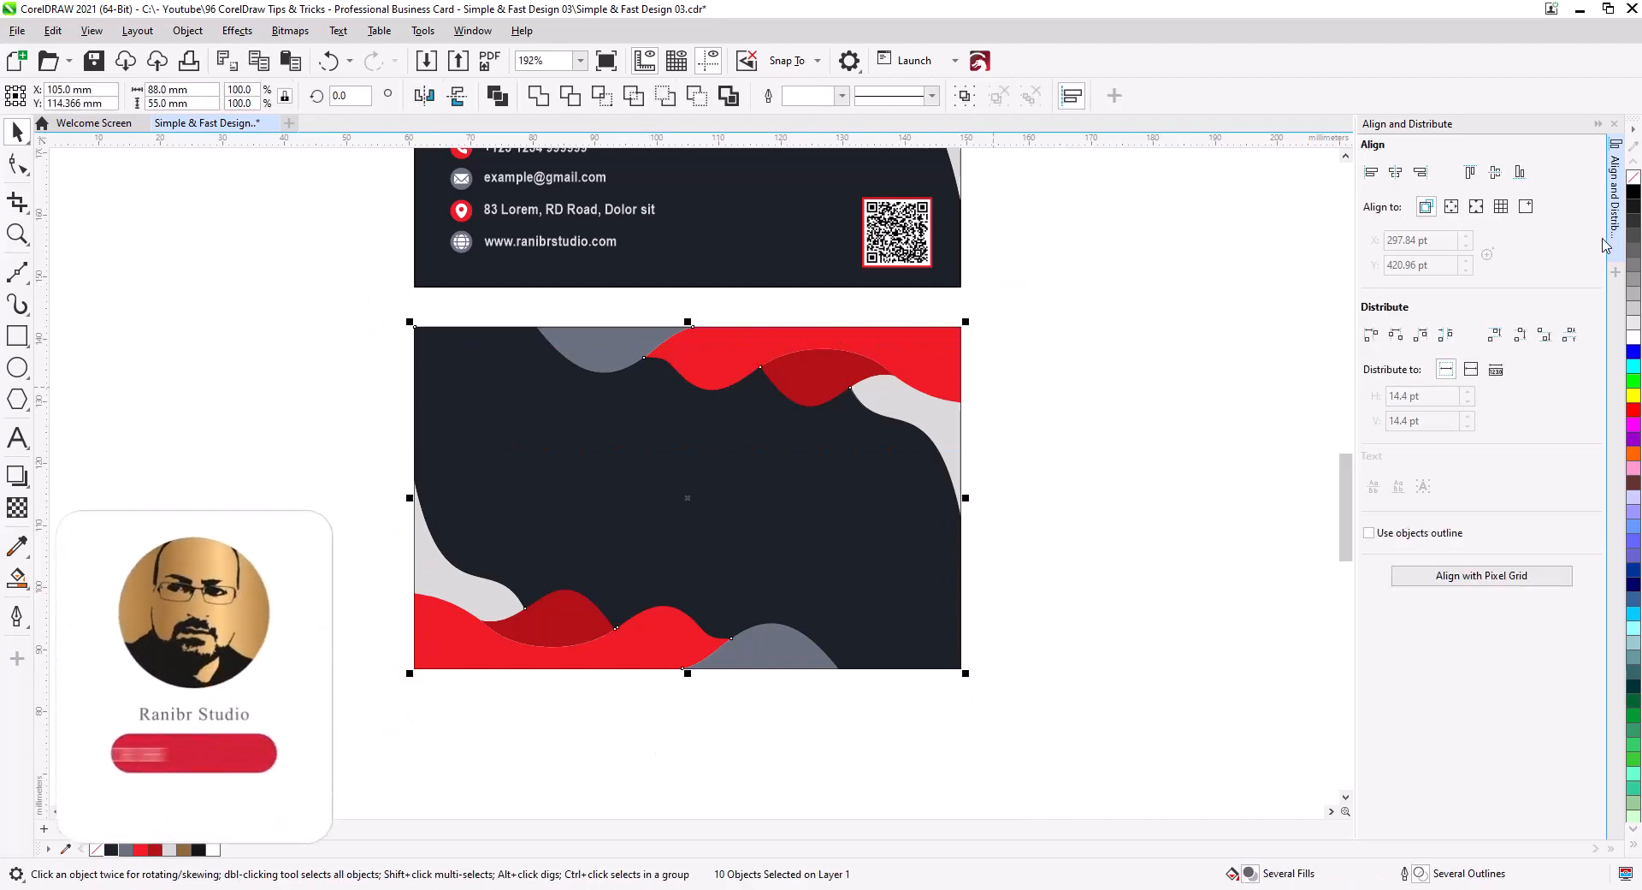
pyautogui.rightClick(1633, 182)
pyautogui.click(1151, 508)
pyautogui.scroll(-2, 671, 522)
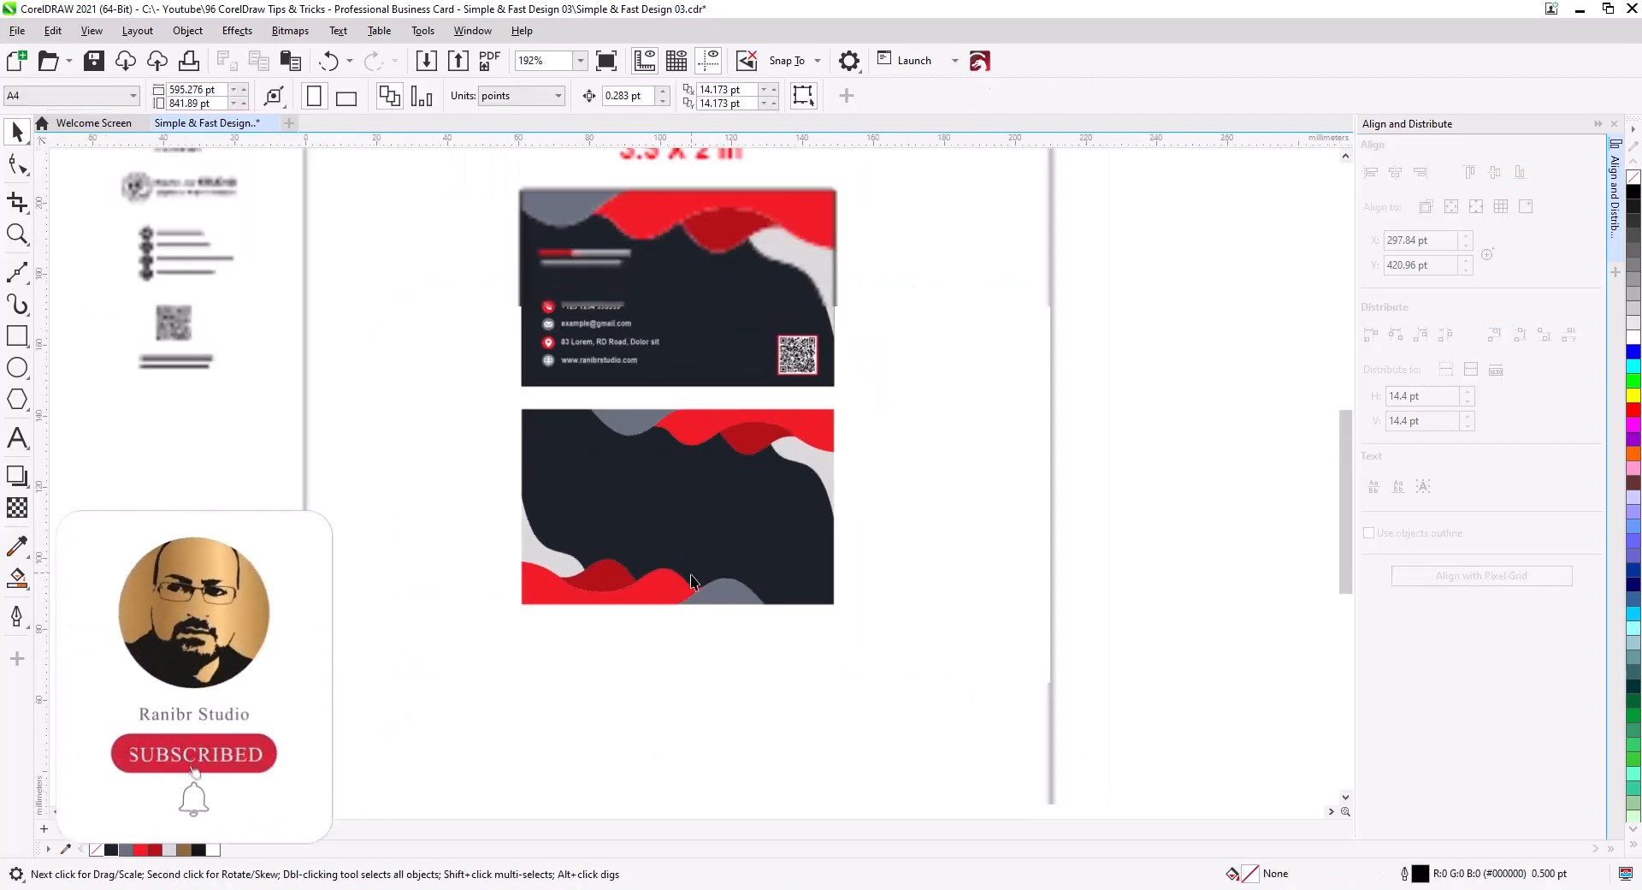
pyautogui.moveTo(445, 555); pyautogui.dragTo(648, 682)
pyautogui.moveTo(631, 520); pyautogui.dragTo(592, 526)
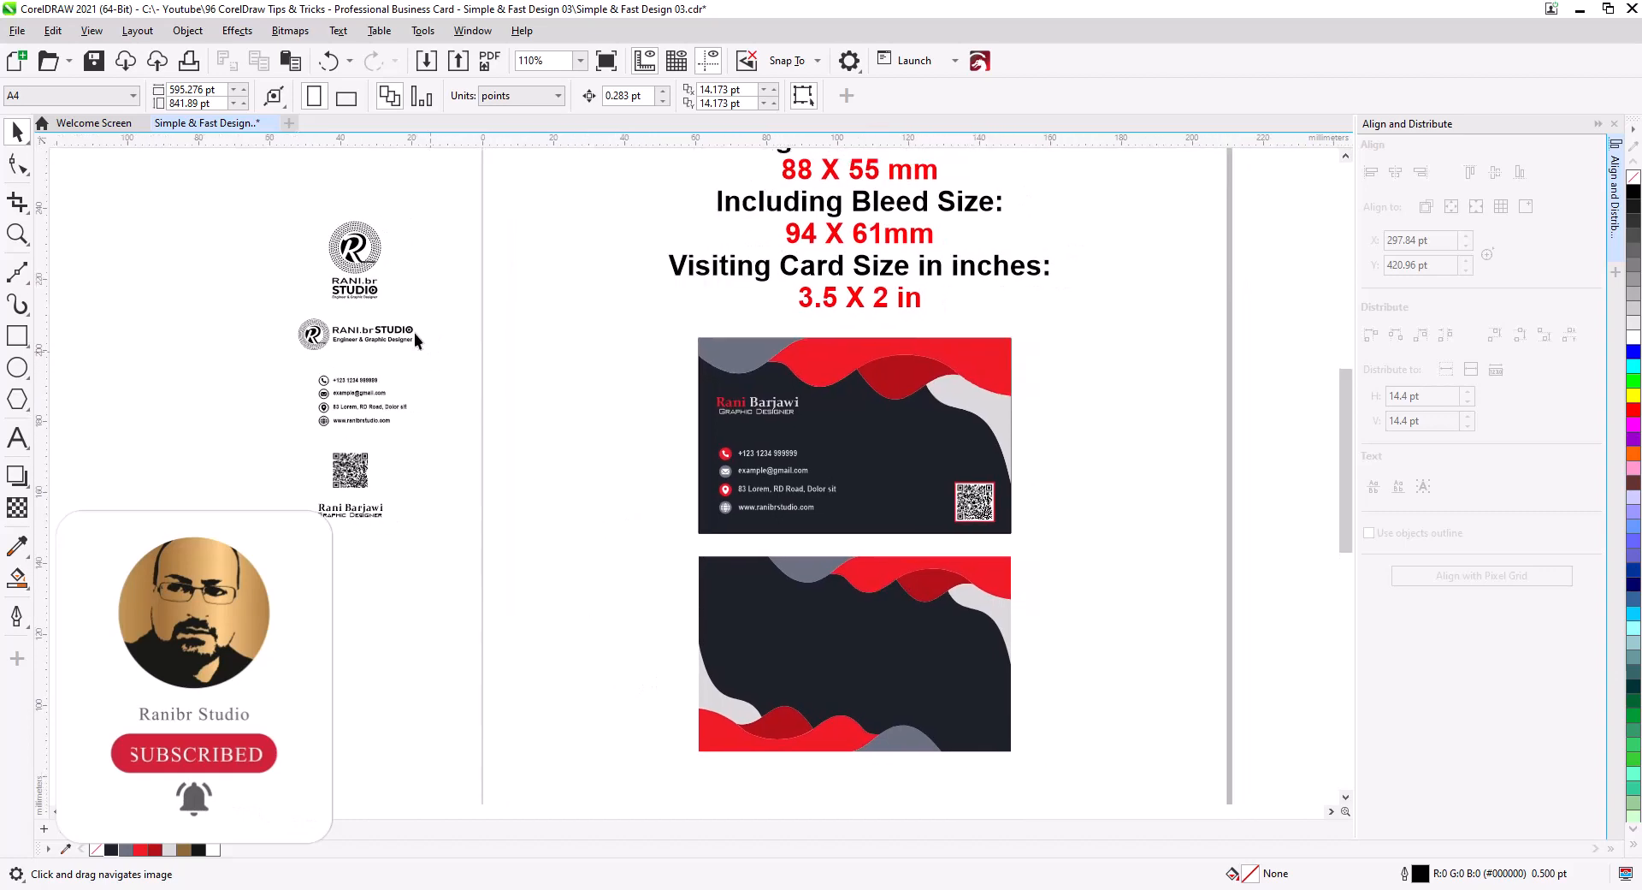
# - Place a copy of the round black stacked logo in the middle of the lower card
pyautogui.moveTo(304, 218); pyautogui.dragTo(856, 655)
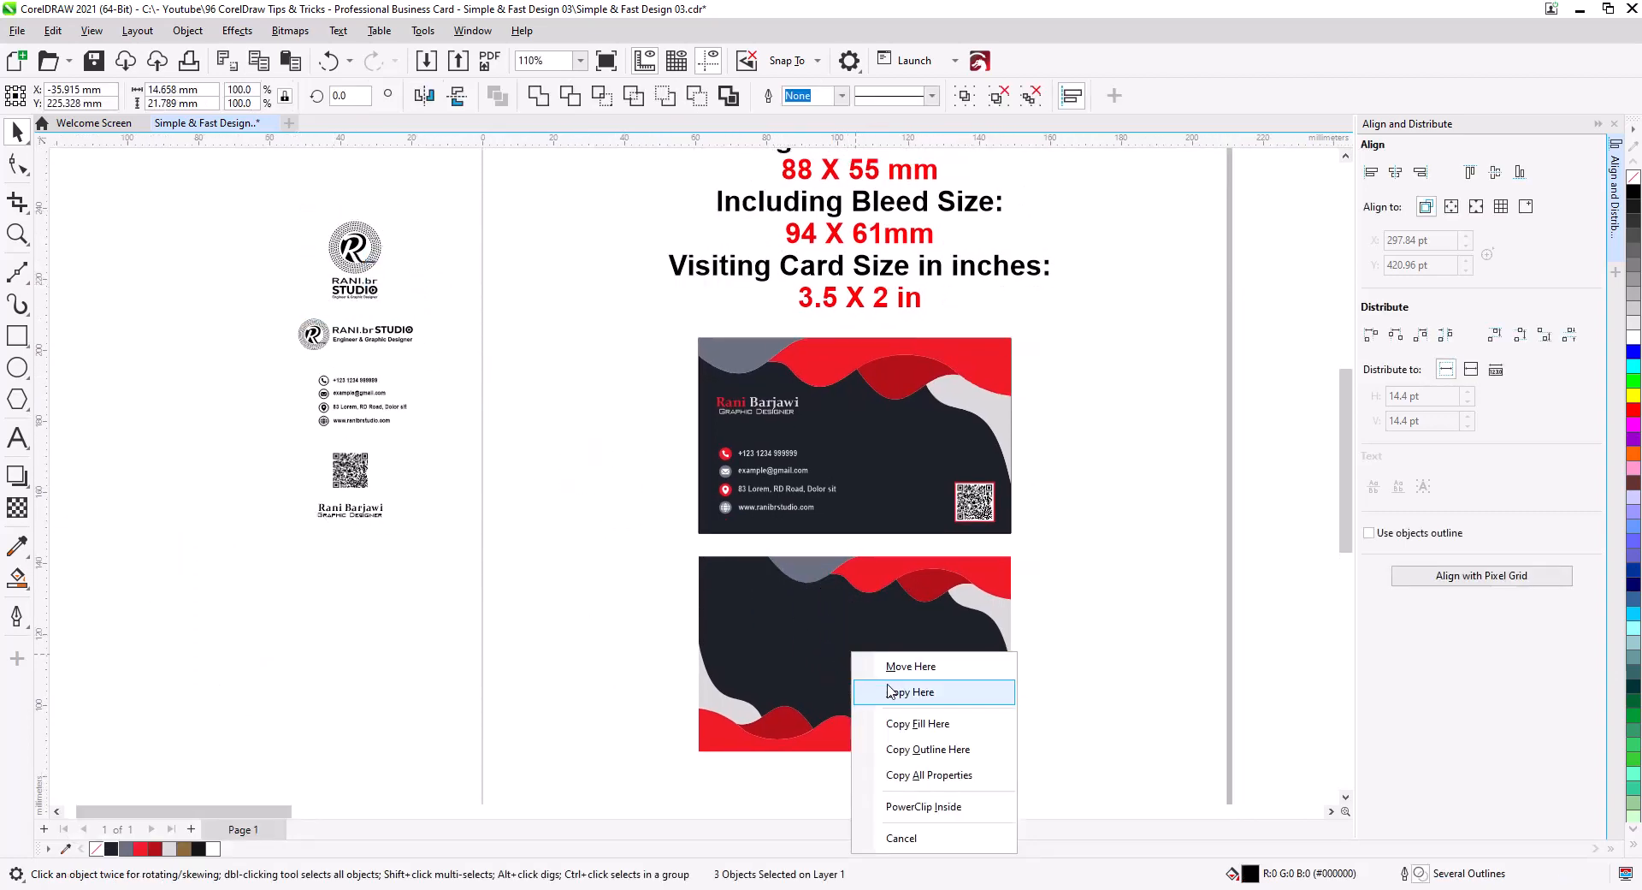
pyautogui.click(898, 776)
pyautogui.scroll(5, 915, 708)
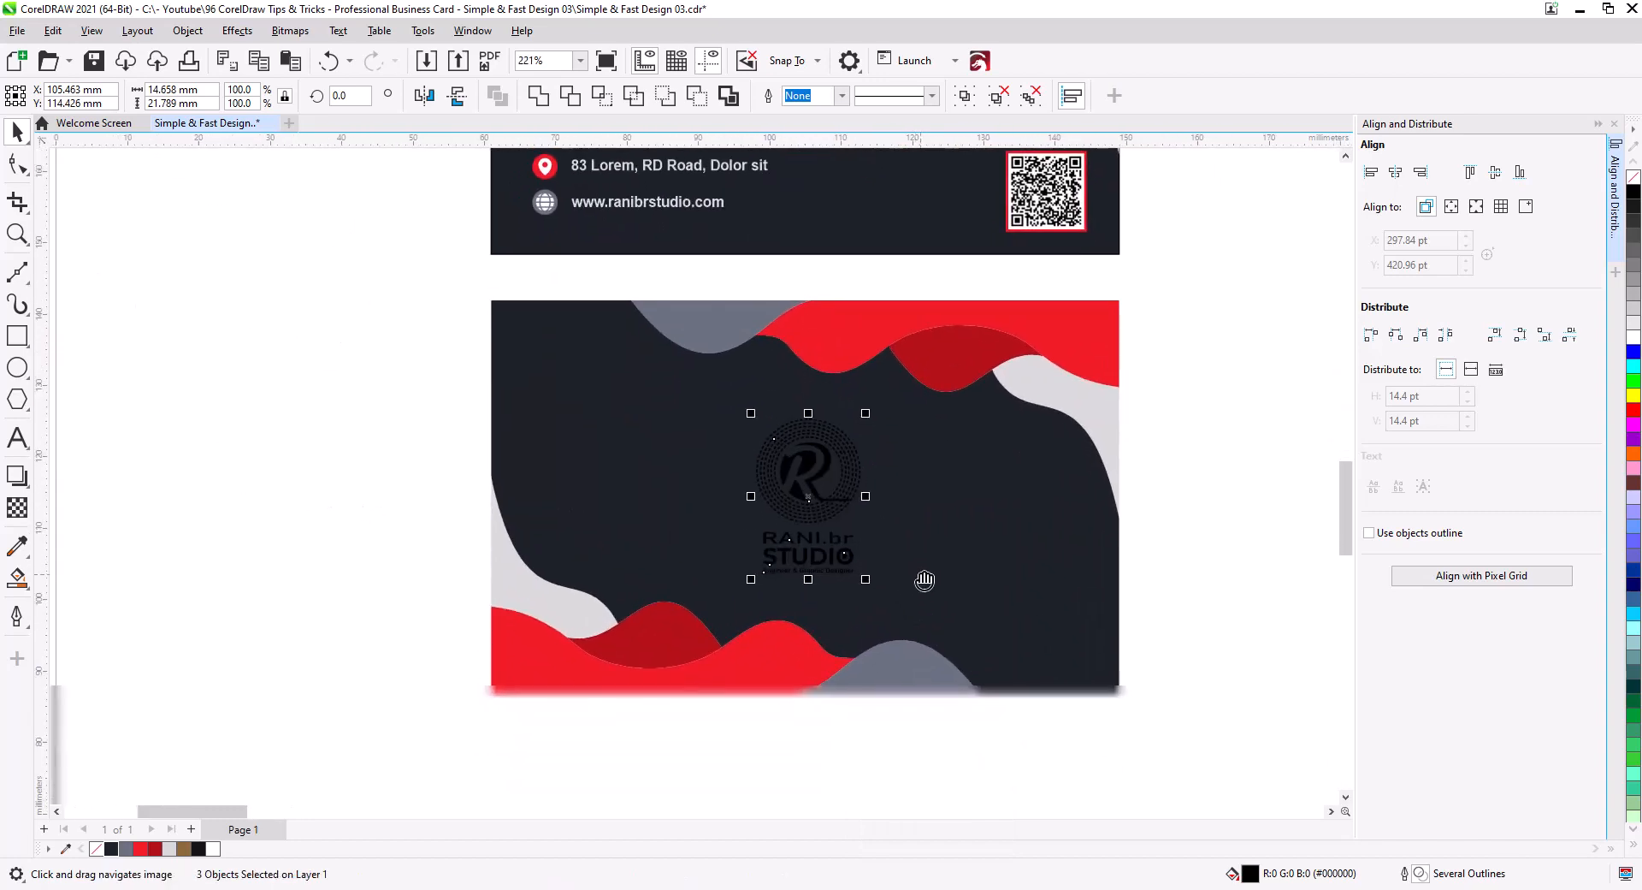
pyautogui.scroll(1, 887, 568)
pyautogui.click(140, 367)
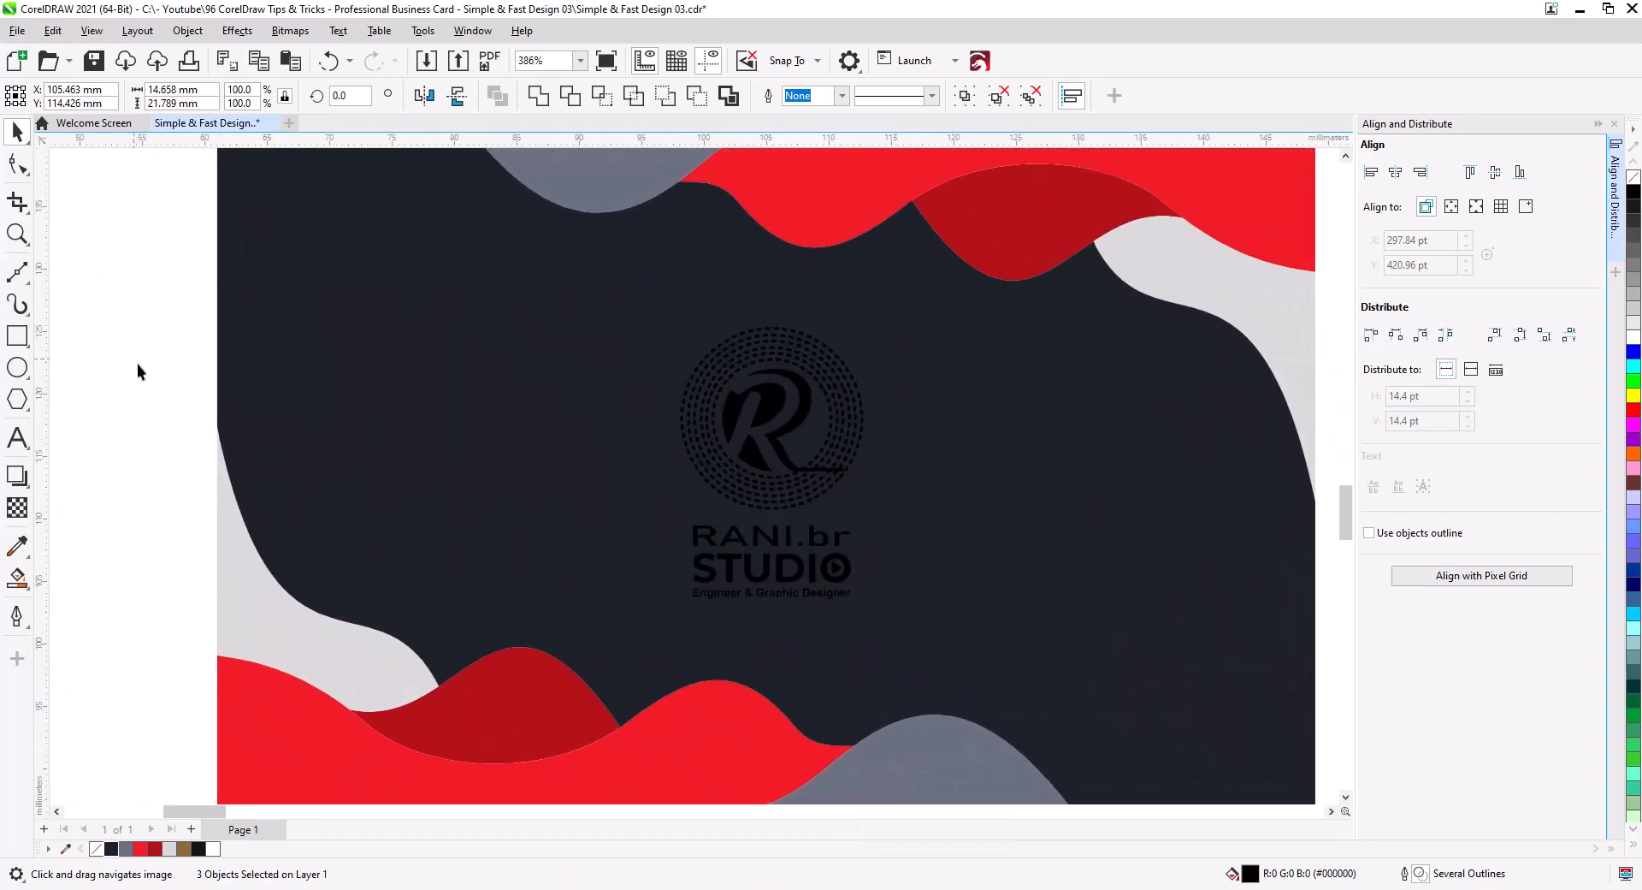
# - Fill the logo's dotted ring and R emblem with the card's bright red
pyautogui.click(780, 506)
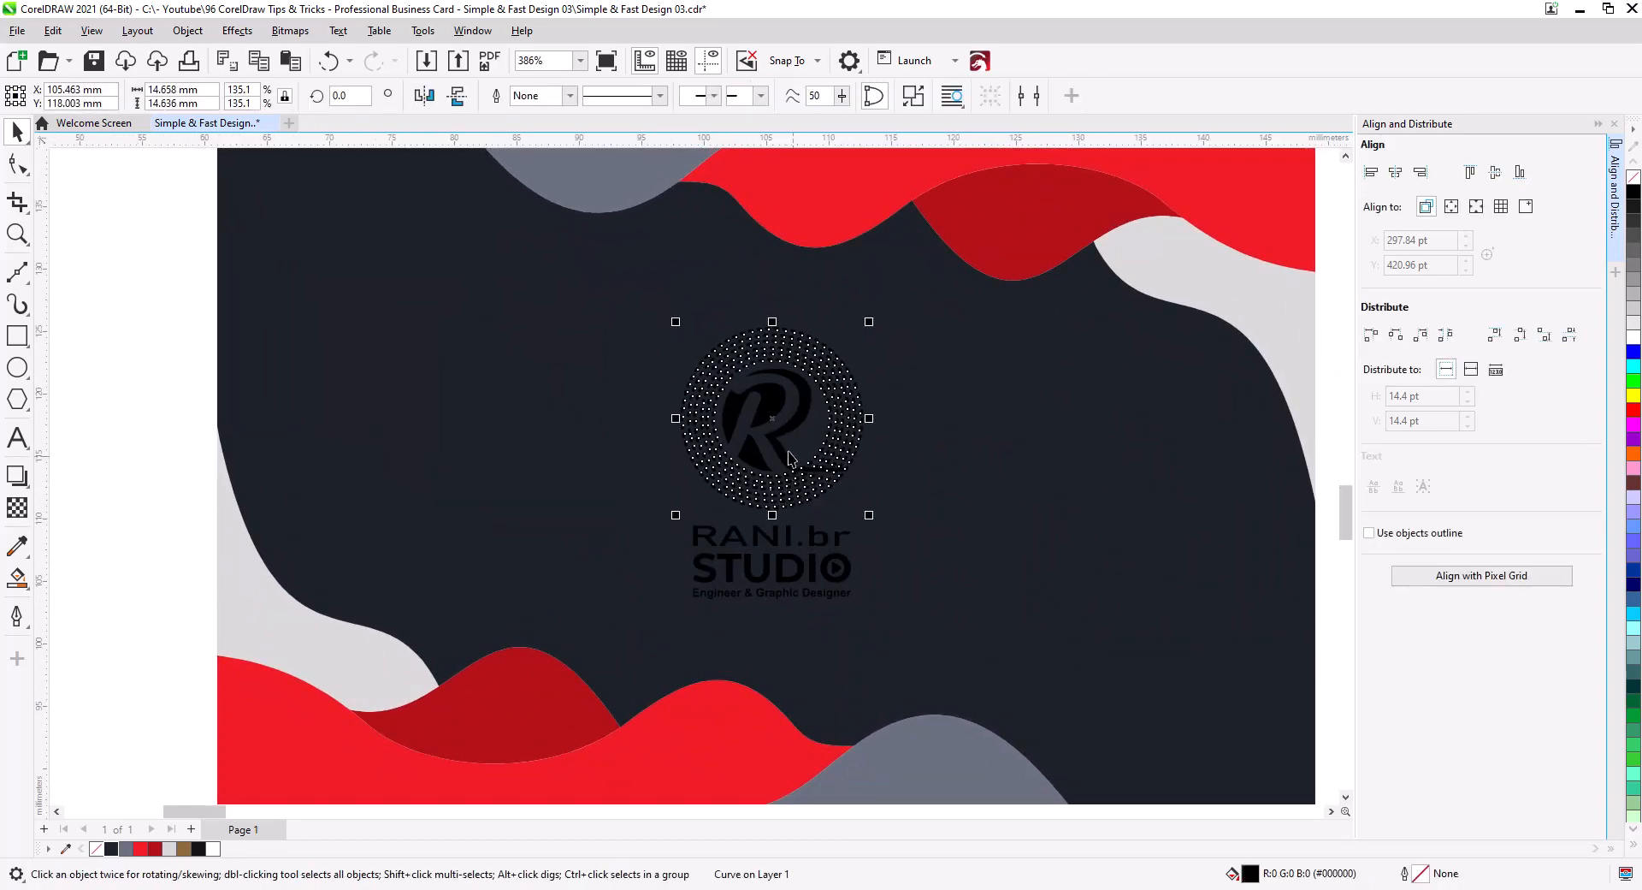
pyautogui.keyDown('shift'); pyautogui.click(780, 455); pyautogui.keyUp('shift')
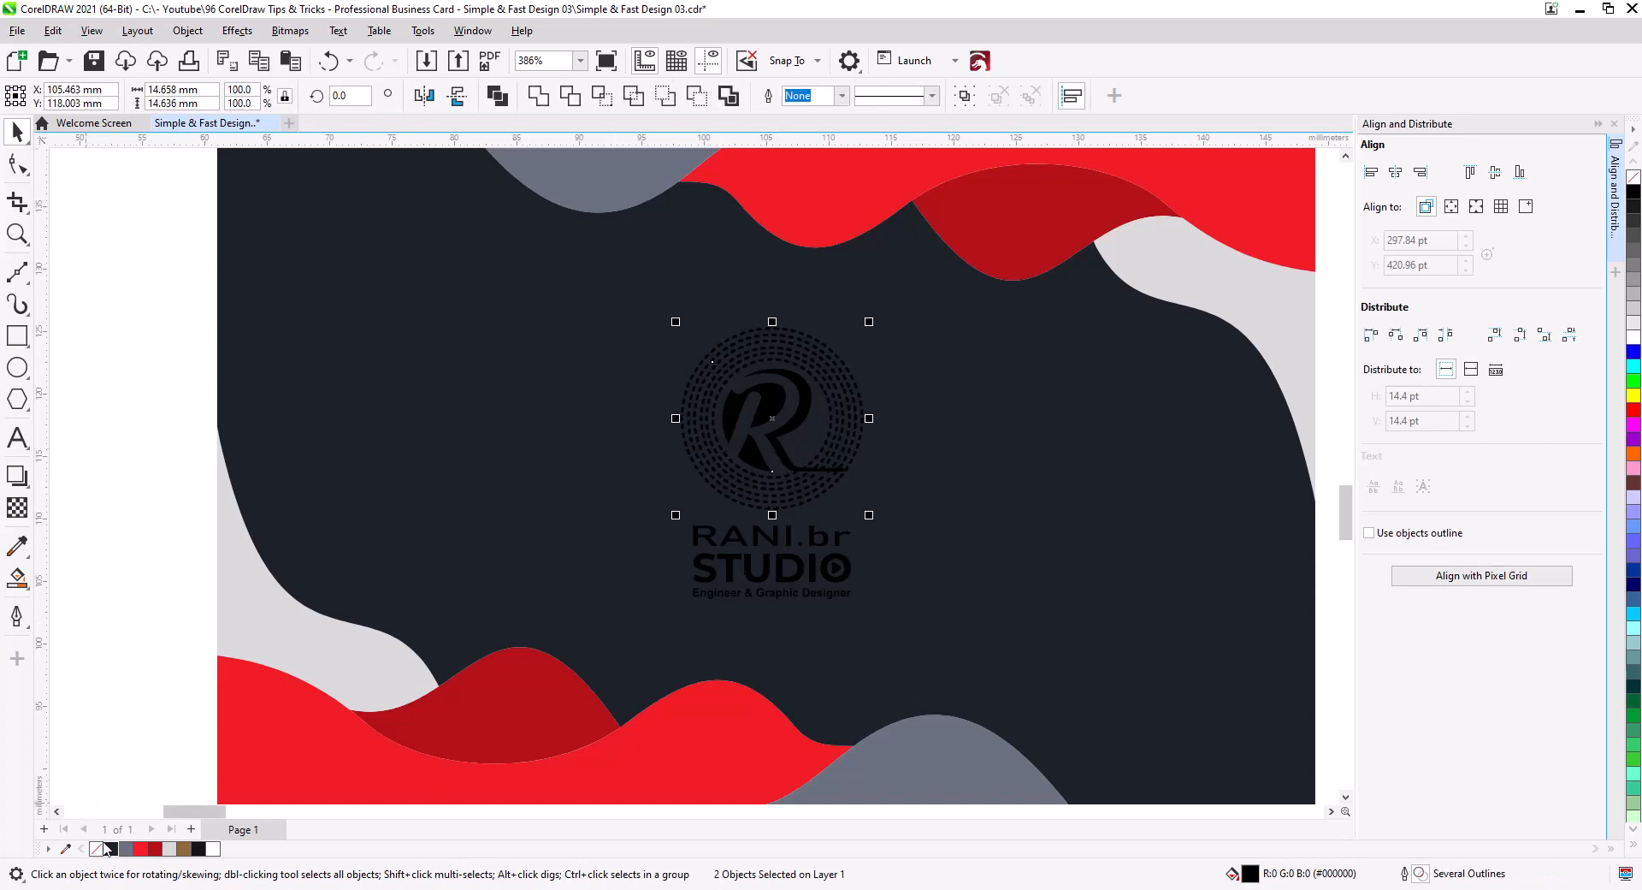
pyautogui.click(141, 849)
pyautogui.click(207, 657)
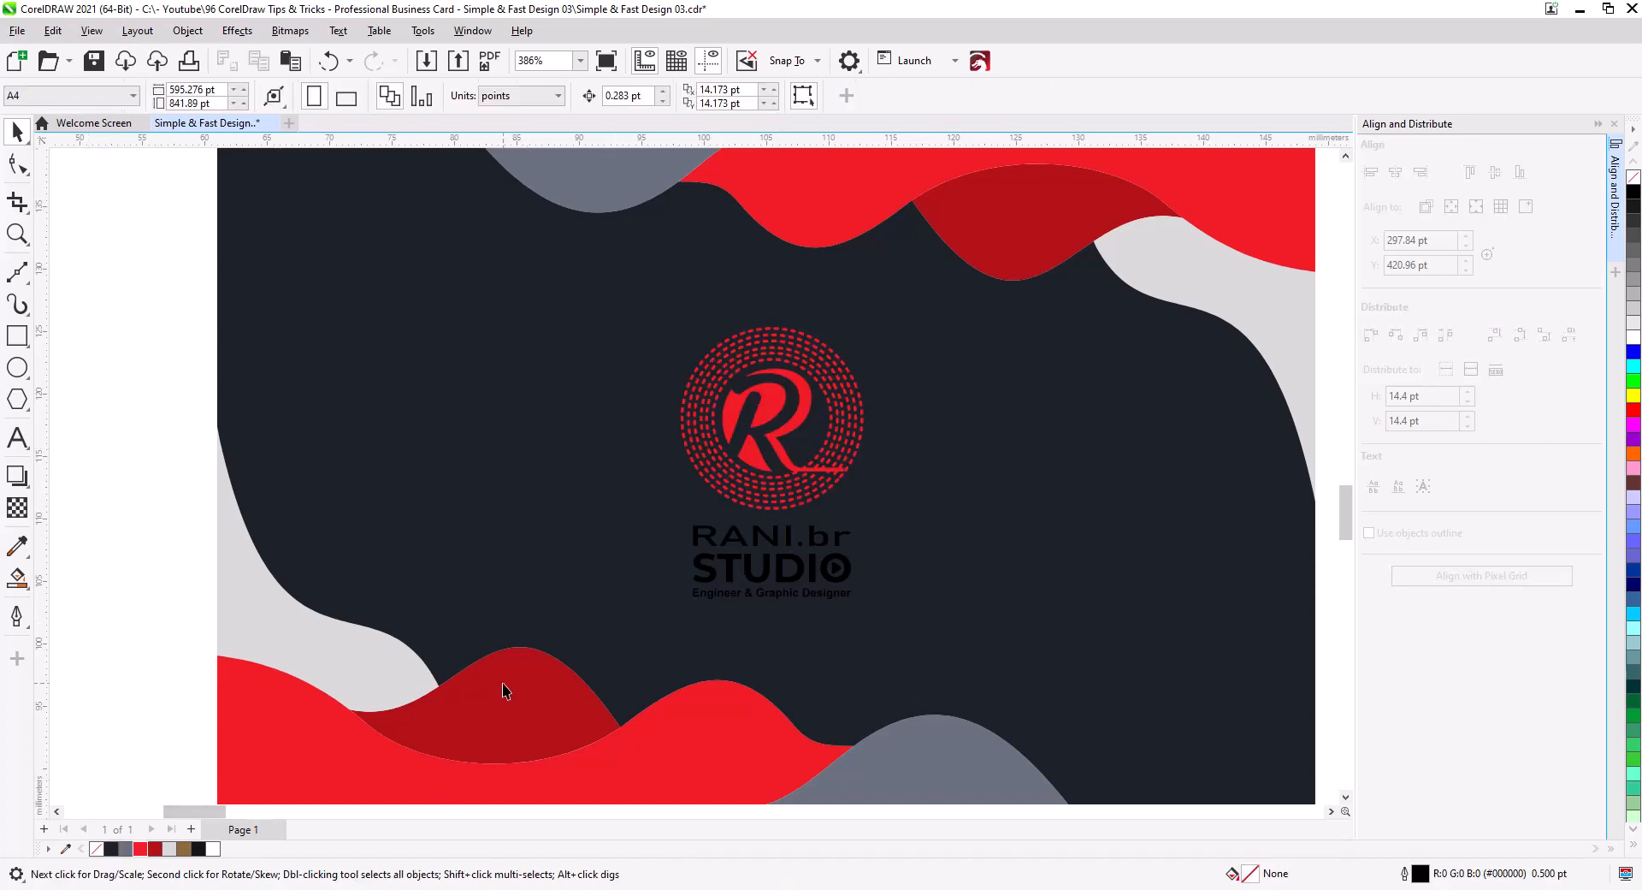
# - Fill the logo's RANI.br STUDIO lettering and tagline with light grey (#D8D8D8)
pyautogui.moveTo(503, 684); pyautogui.dragTo(443, 632)
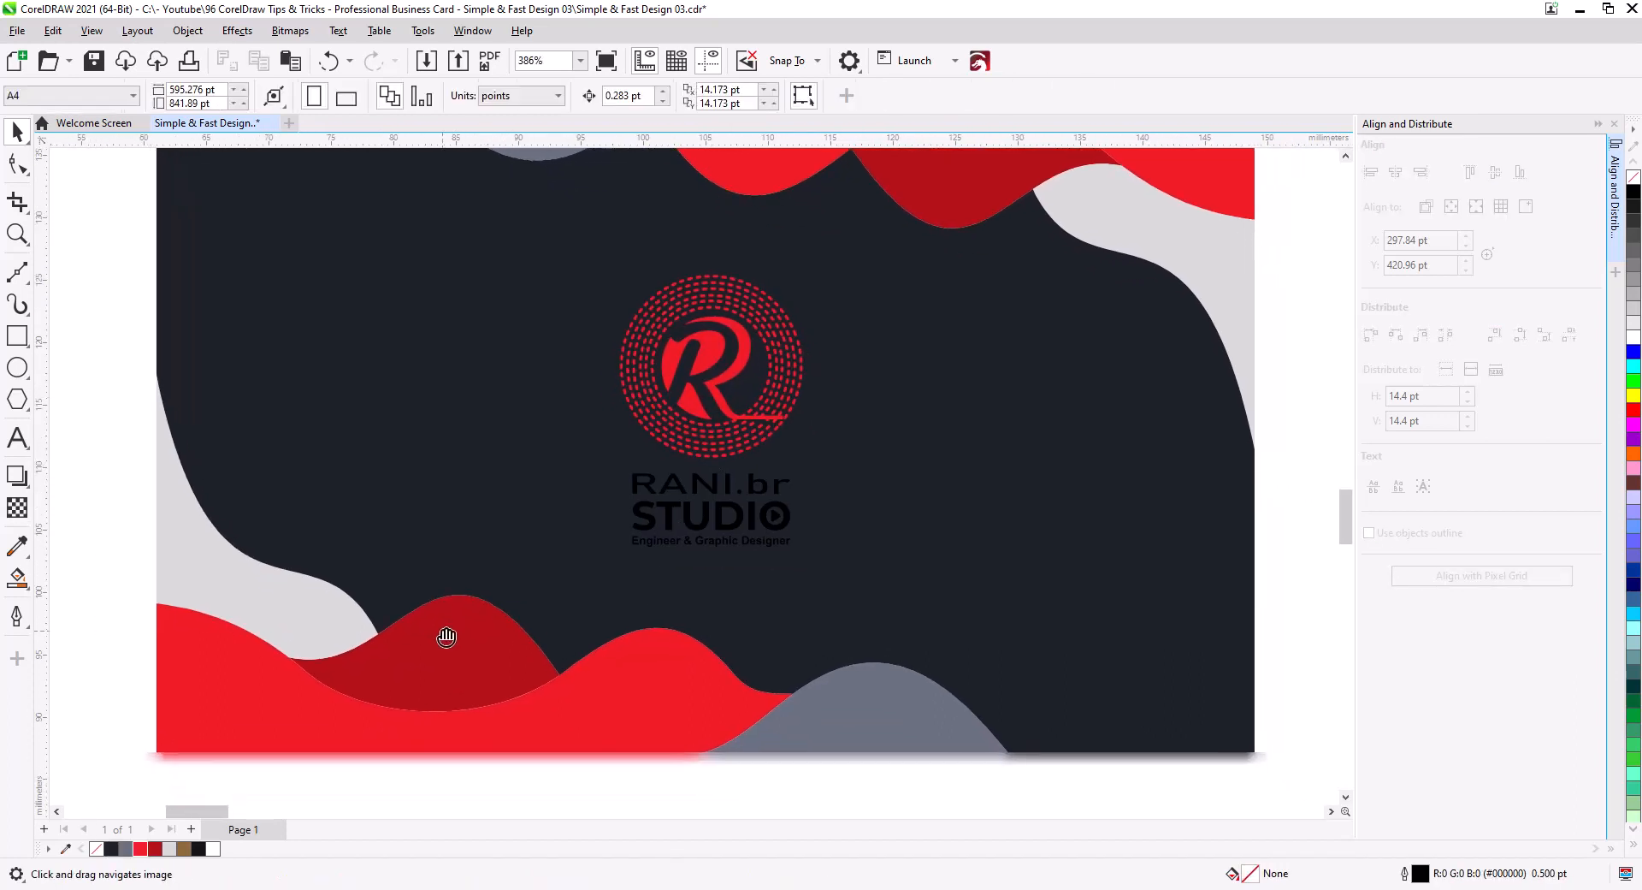
pyautogui.click(716, 498)
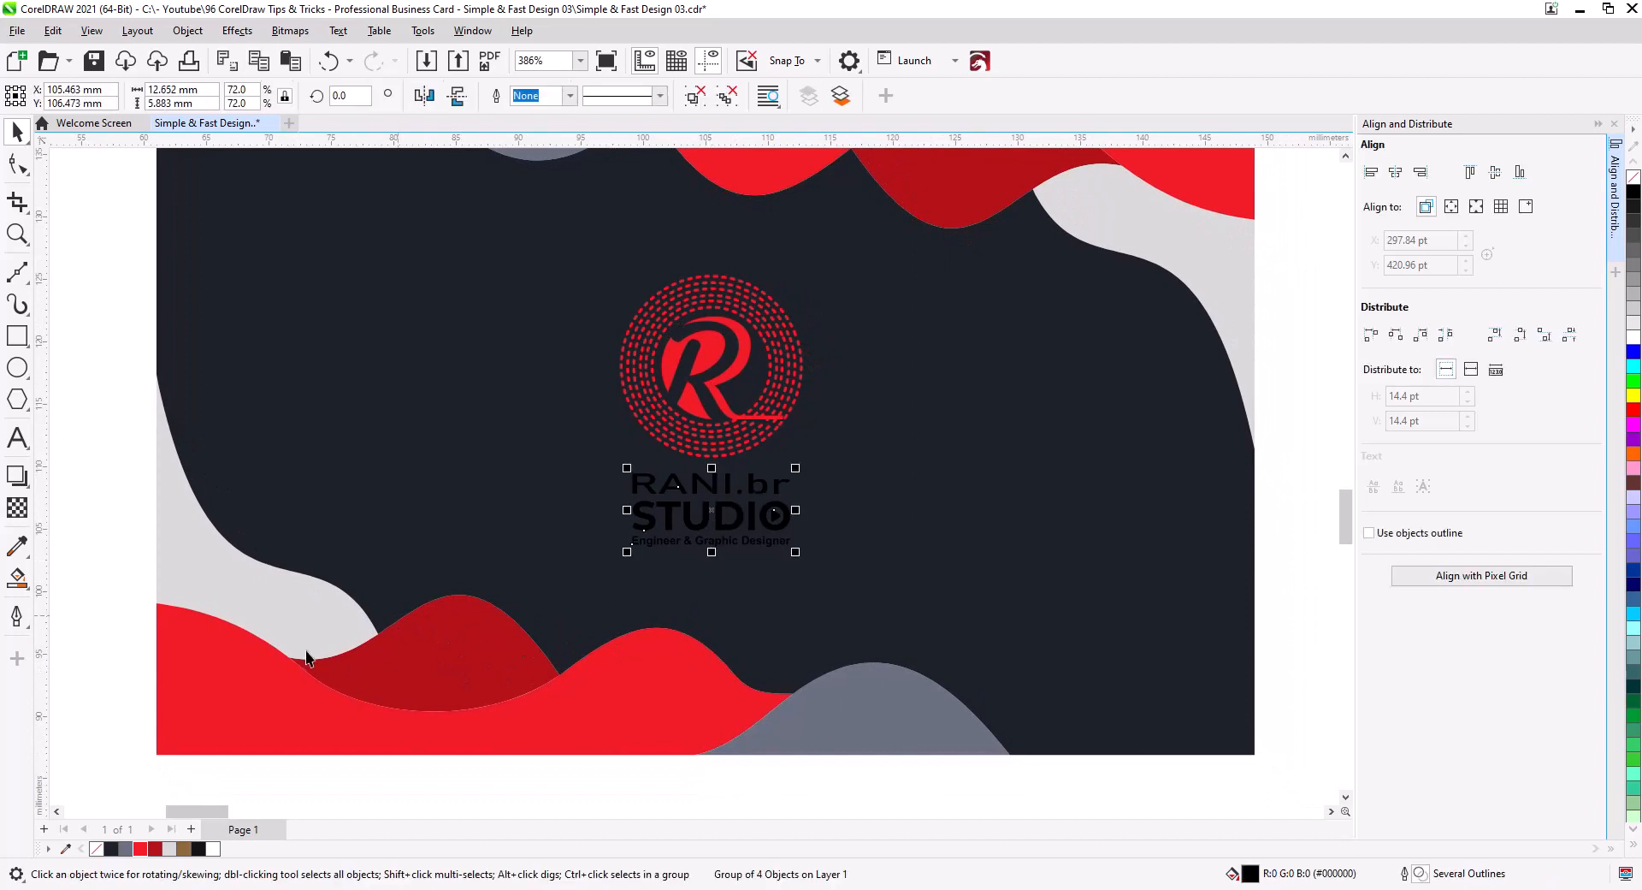
pyautogui.click(169, 849)
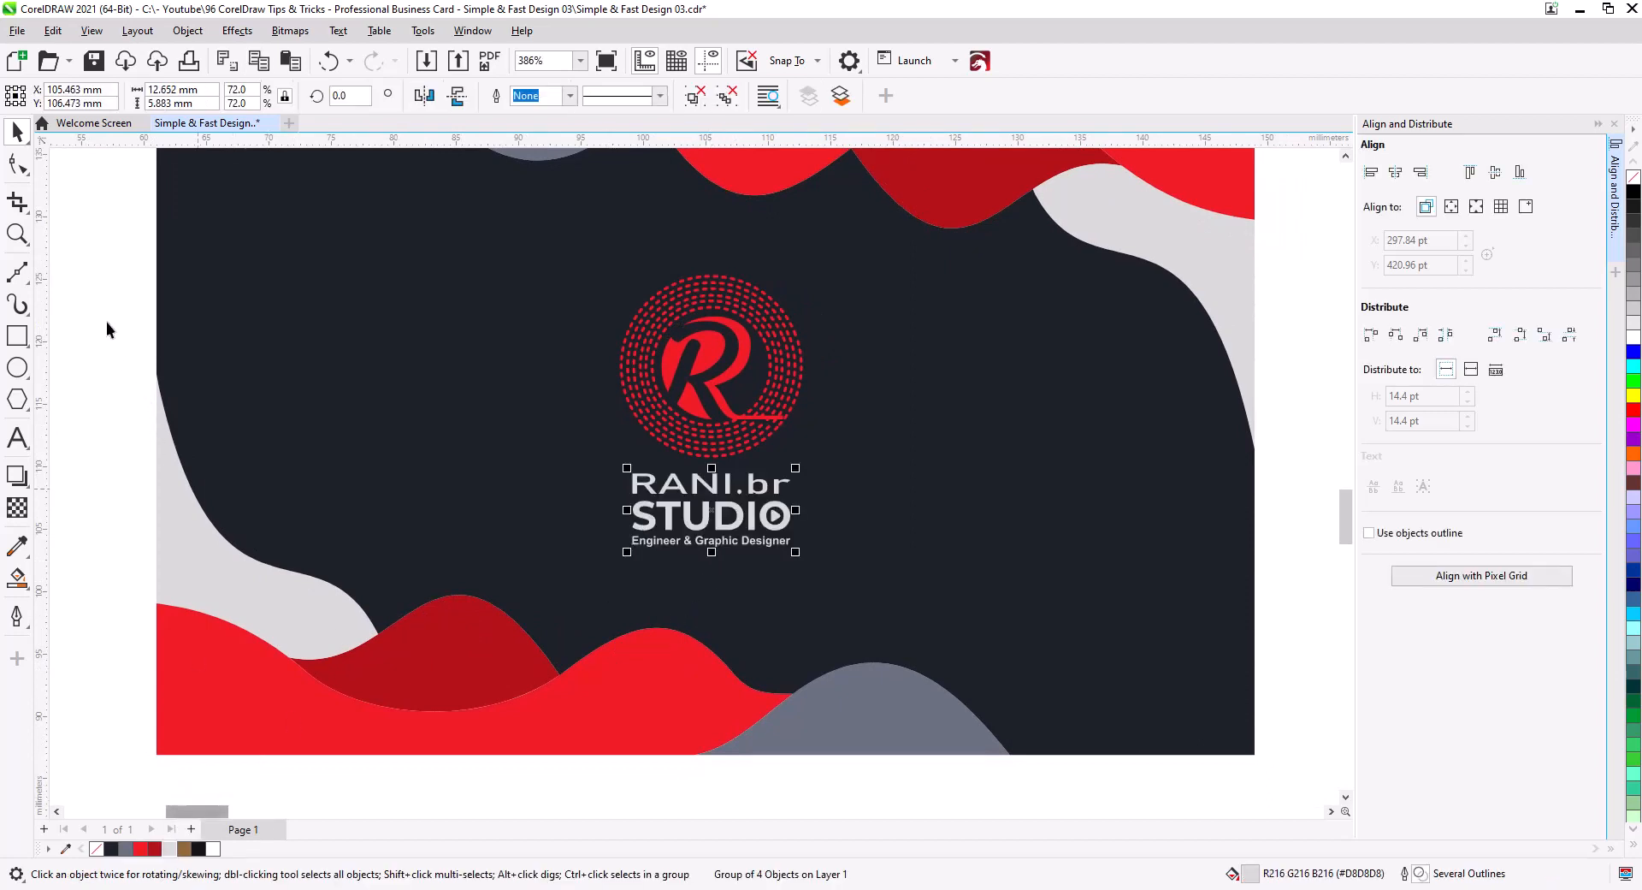
# - Group the logo parts and centre them horizontally and vertically on the lower card's background
pyautogui.moveTo(114, 213); pyautogui.dragTo(941, 635)
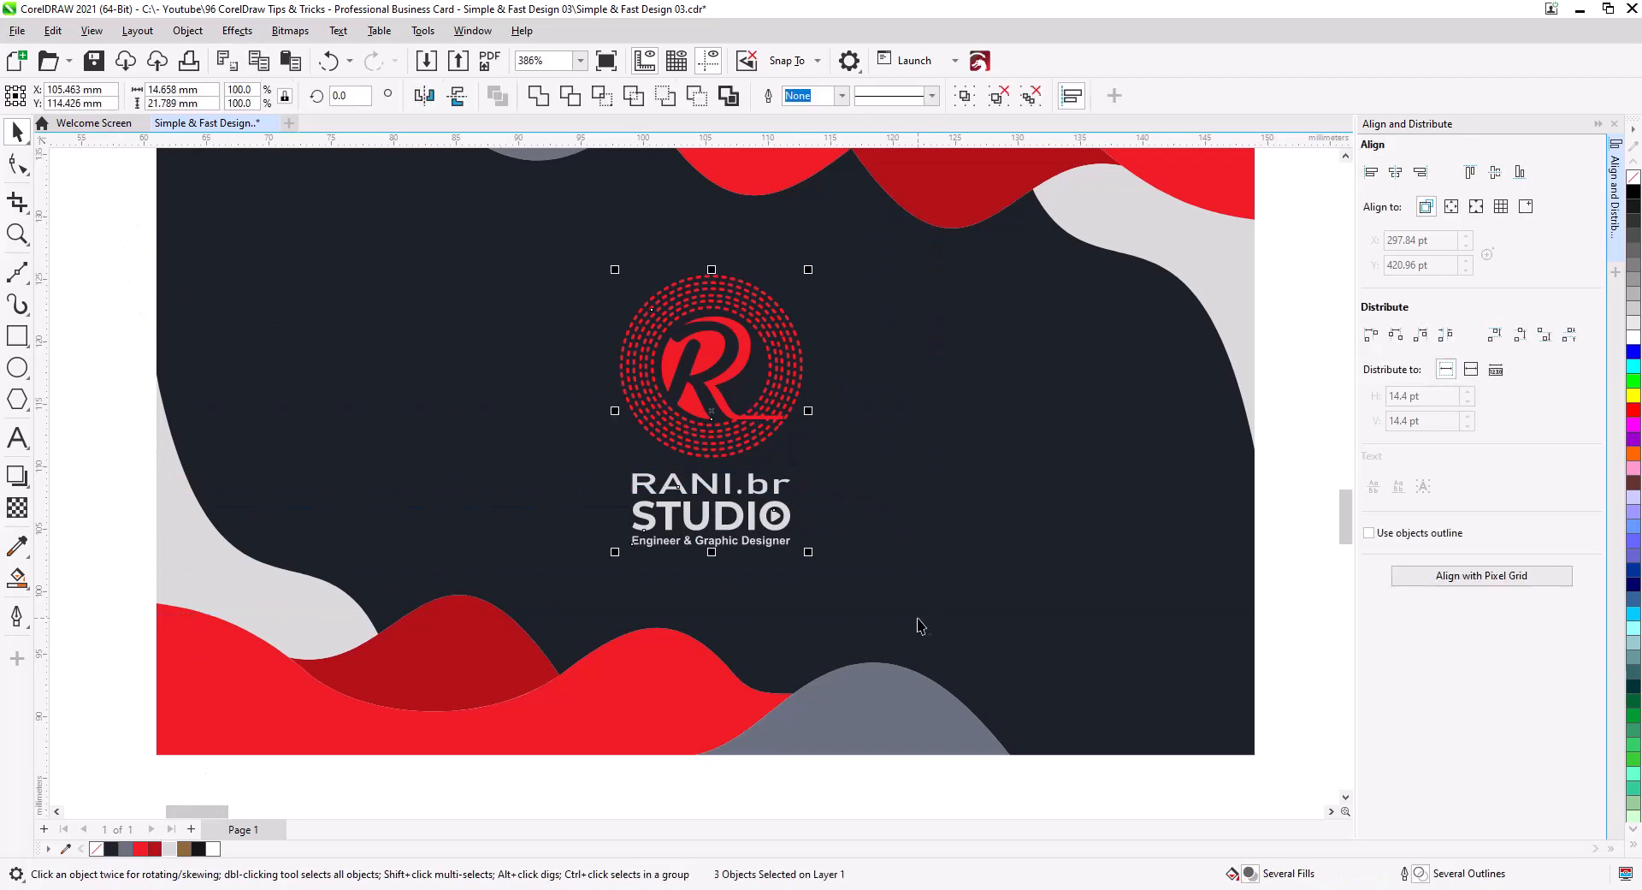
pyautogui.click(924, 554)
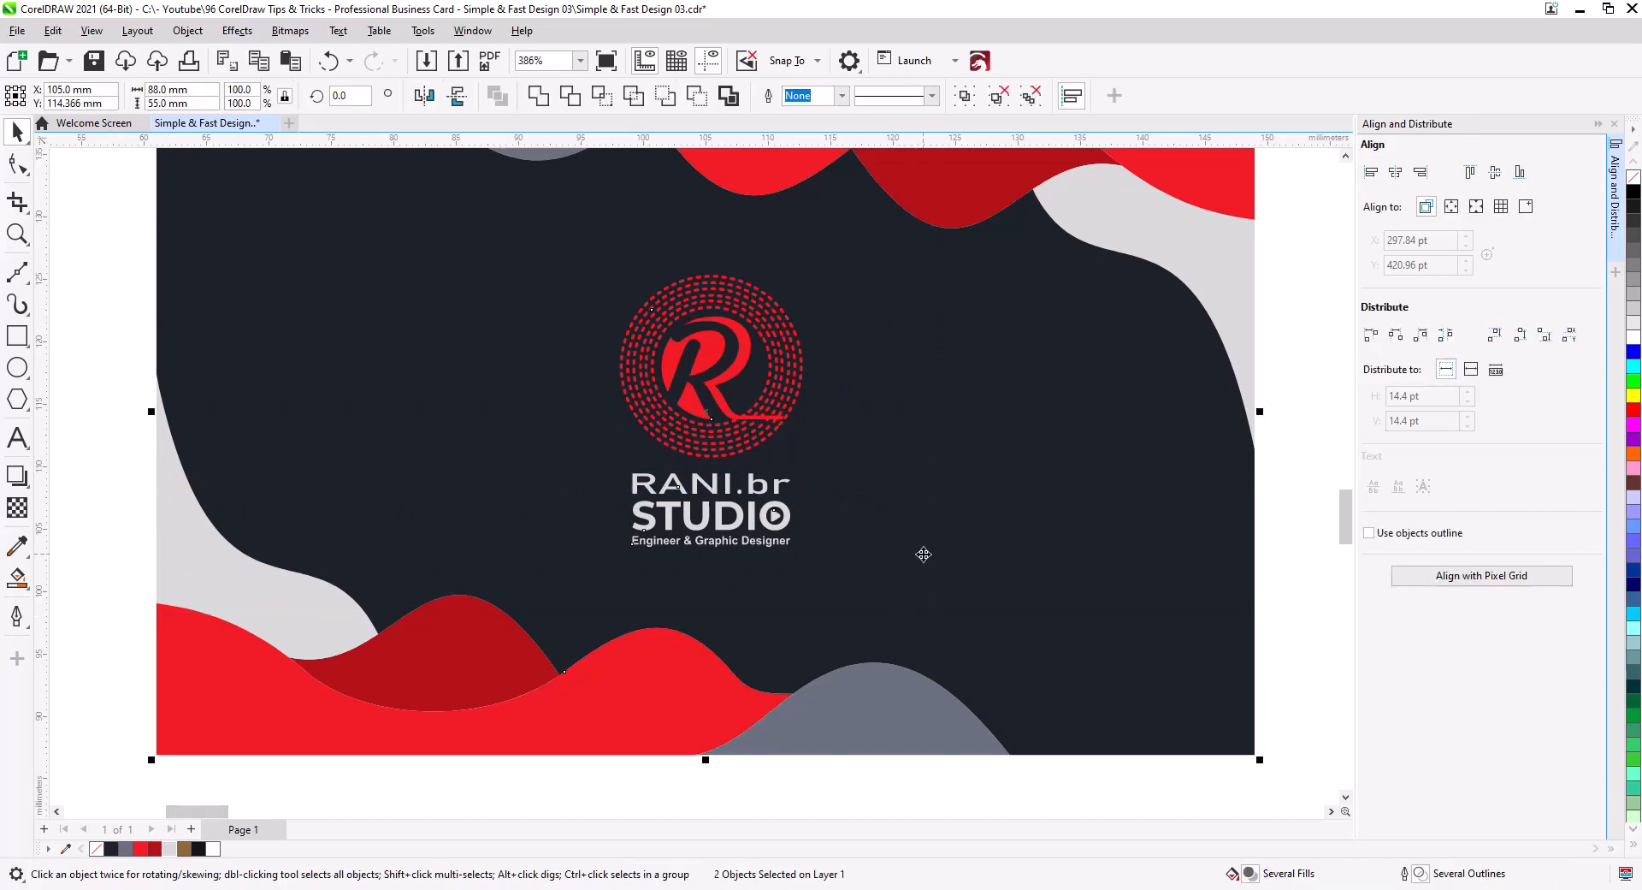
pyautogui.click(1395, 172)
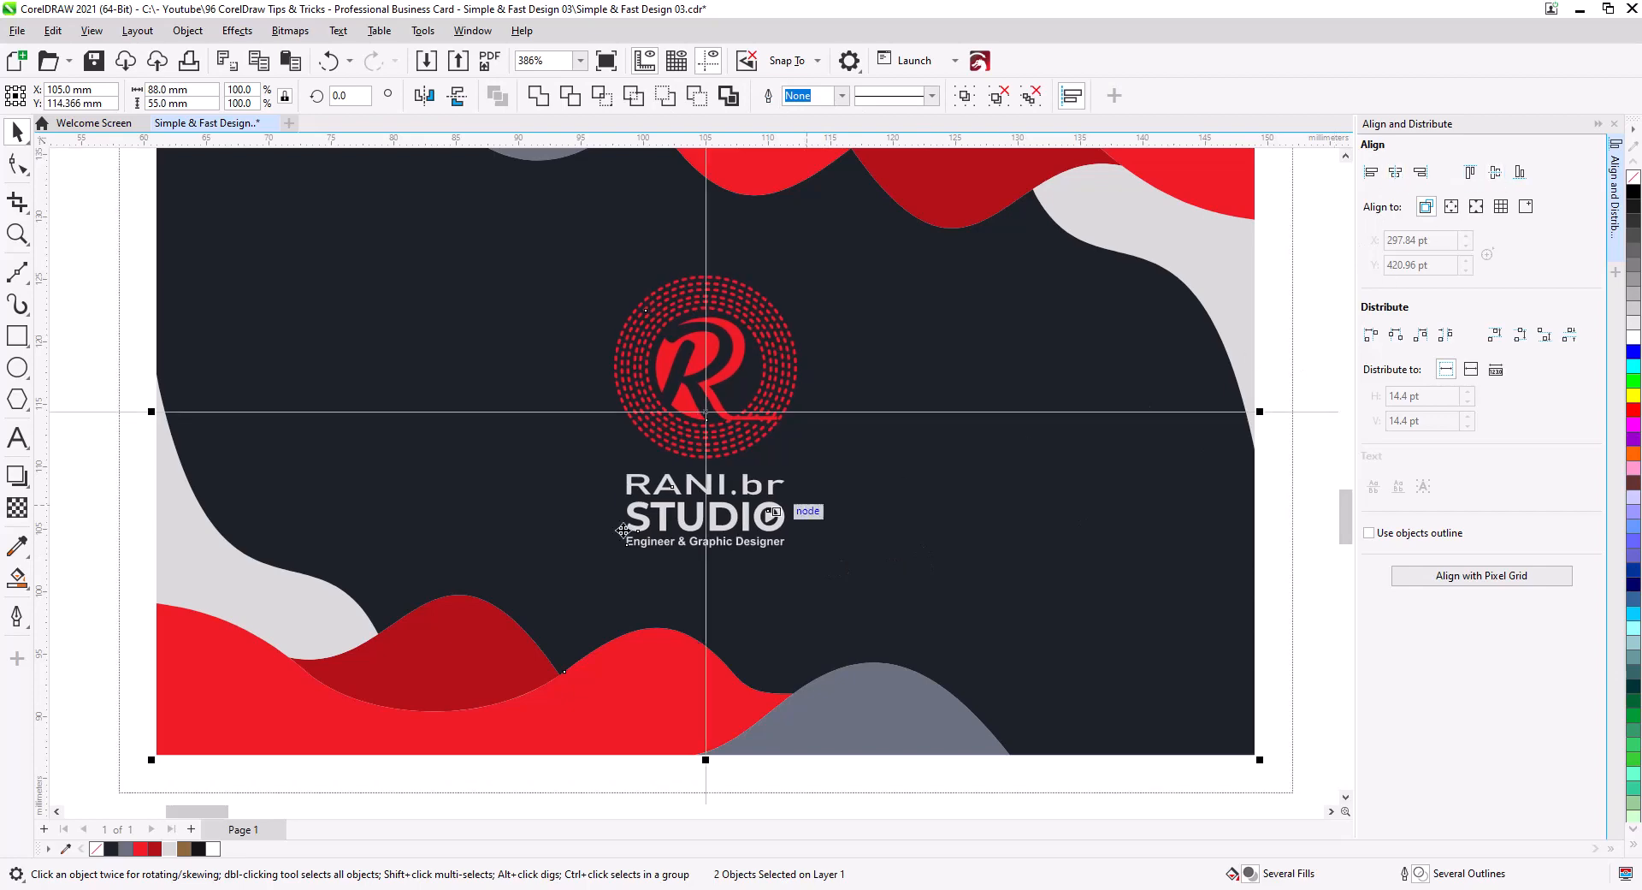
pyautogui.click(80, 289)
# - Enlarge the grouped logo proportionally from its centre so its lettering is about 15.6 mm wide
pyautogui.scroll(-1, 549, 447)
pyautogui.click(675, 463)
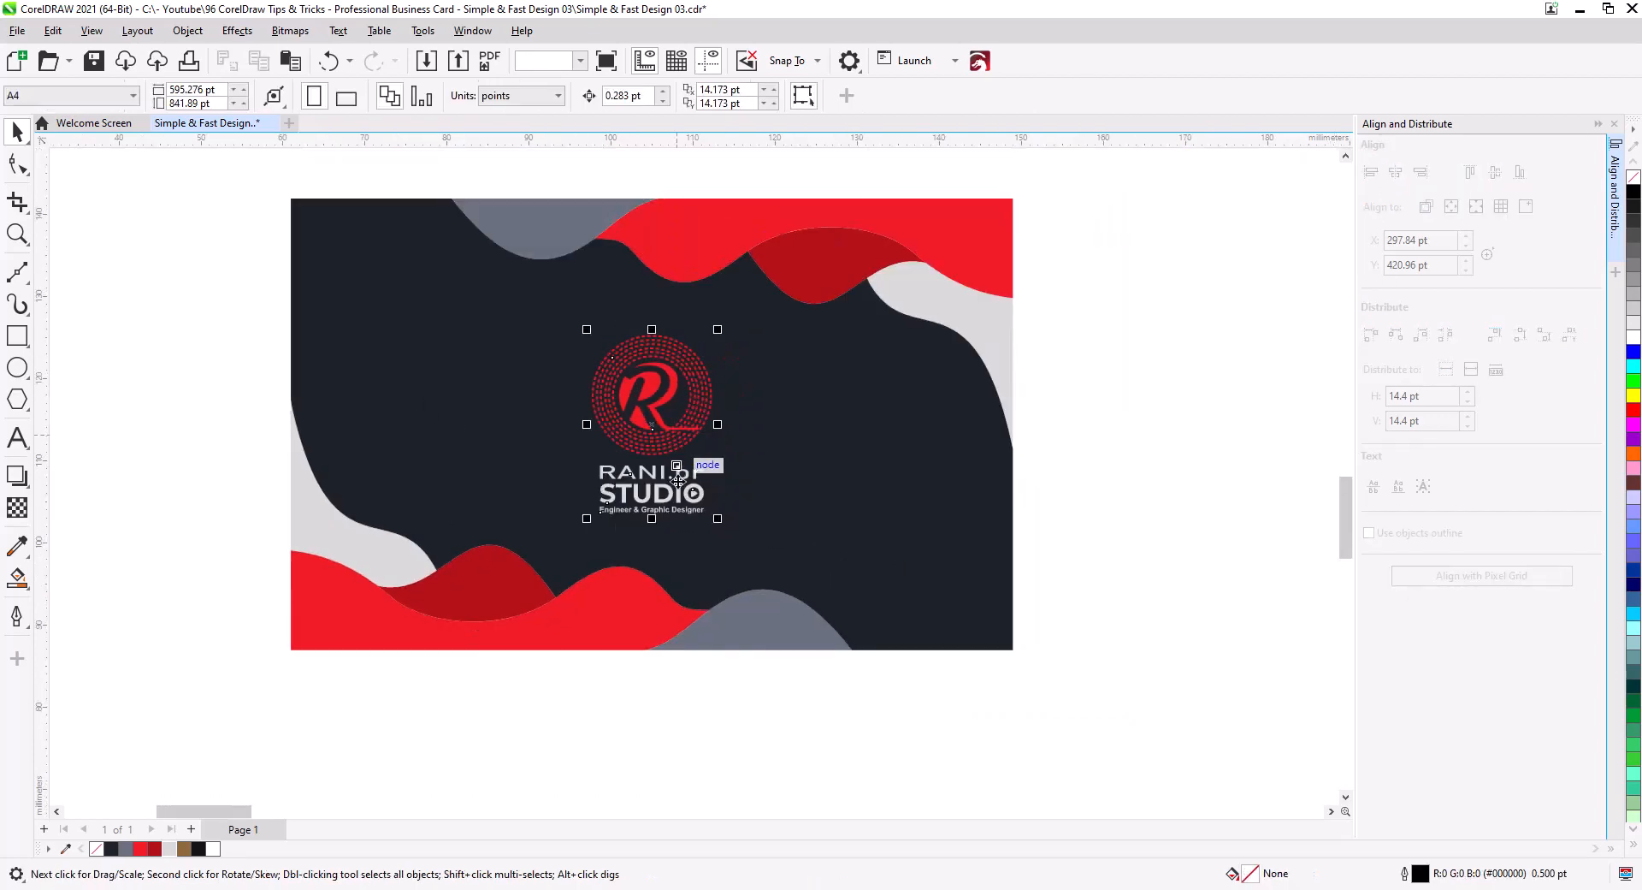
pyautogui.moveTo(717, 519); pyautogui.dragTo(748, 550)
pyautogui.click(1062, 500)
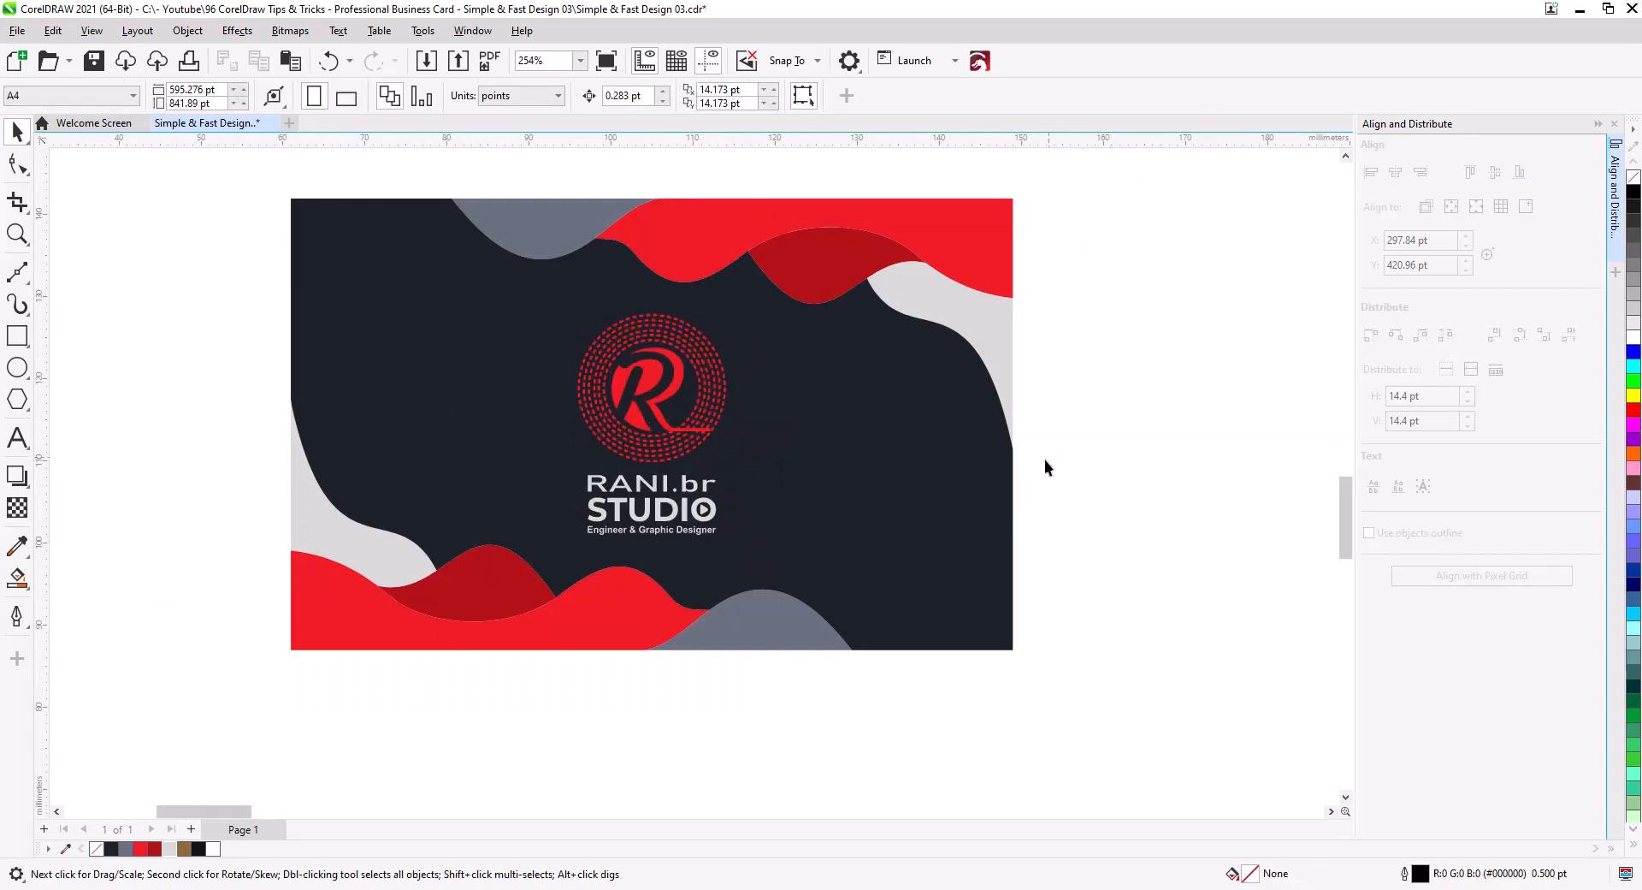
# - Ungroup the logo and fill its R emblem with light grey, leaving out the dotted ring
pyautogui.click(644, 444)
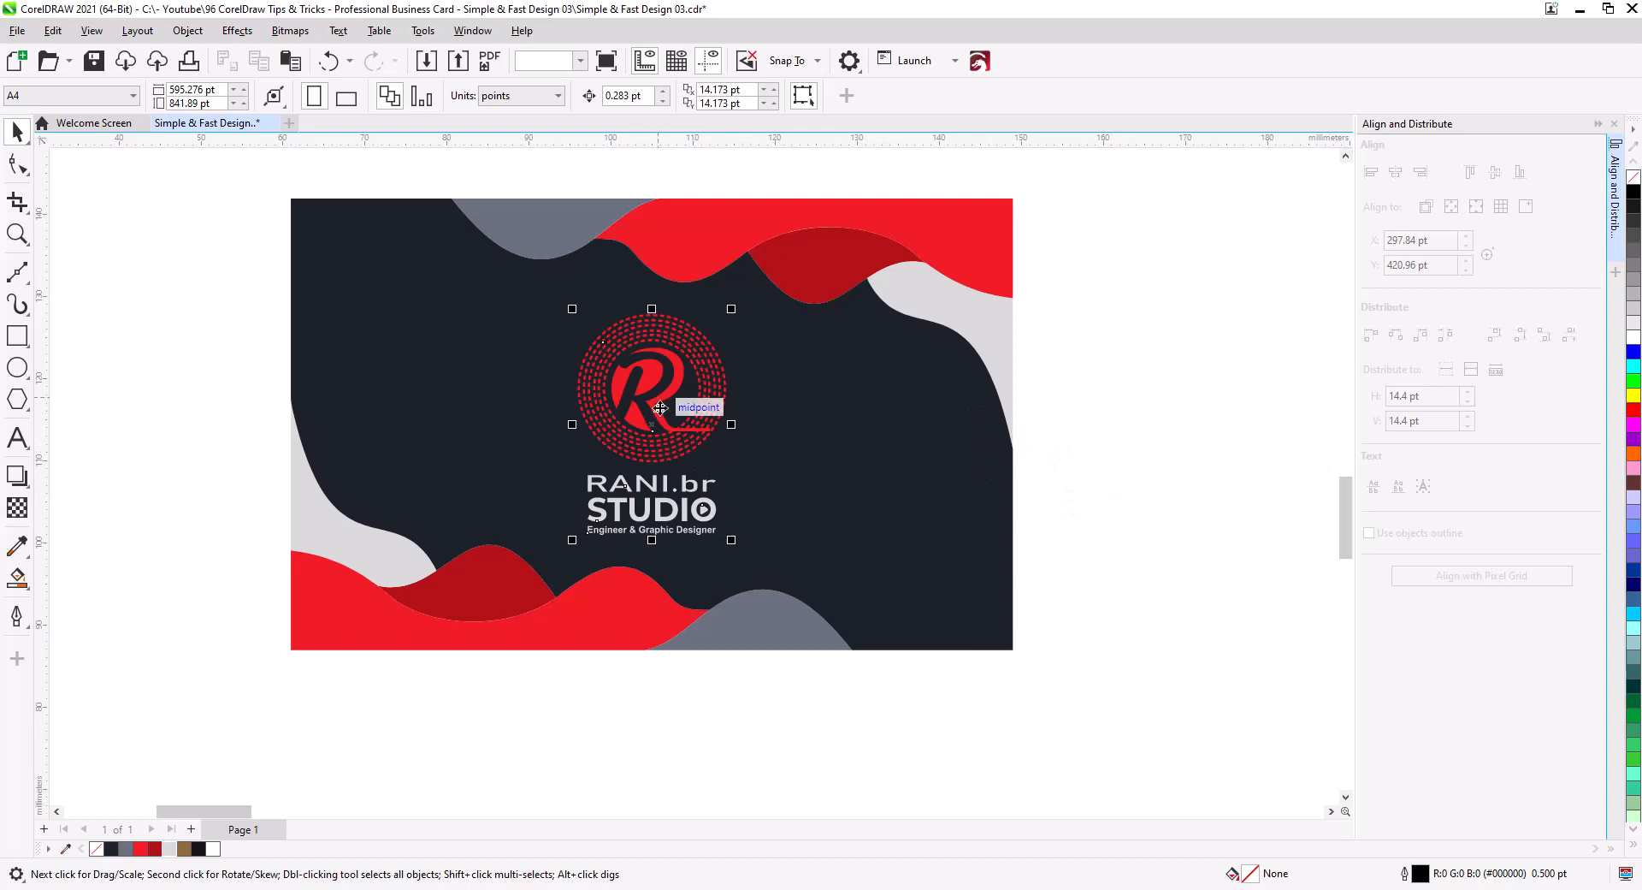
pyautogui.click(1112, 468)
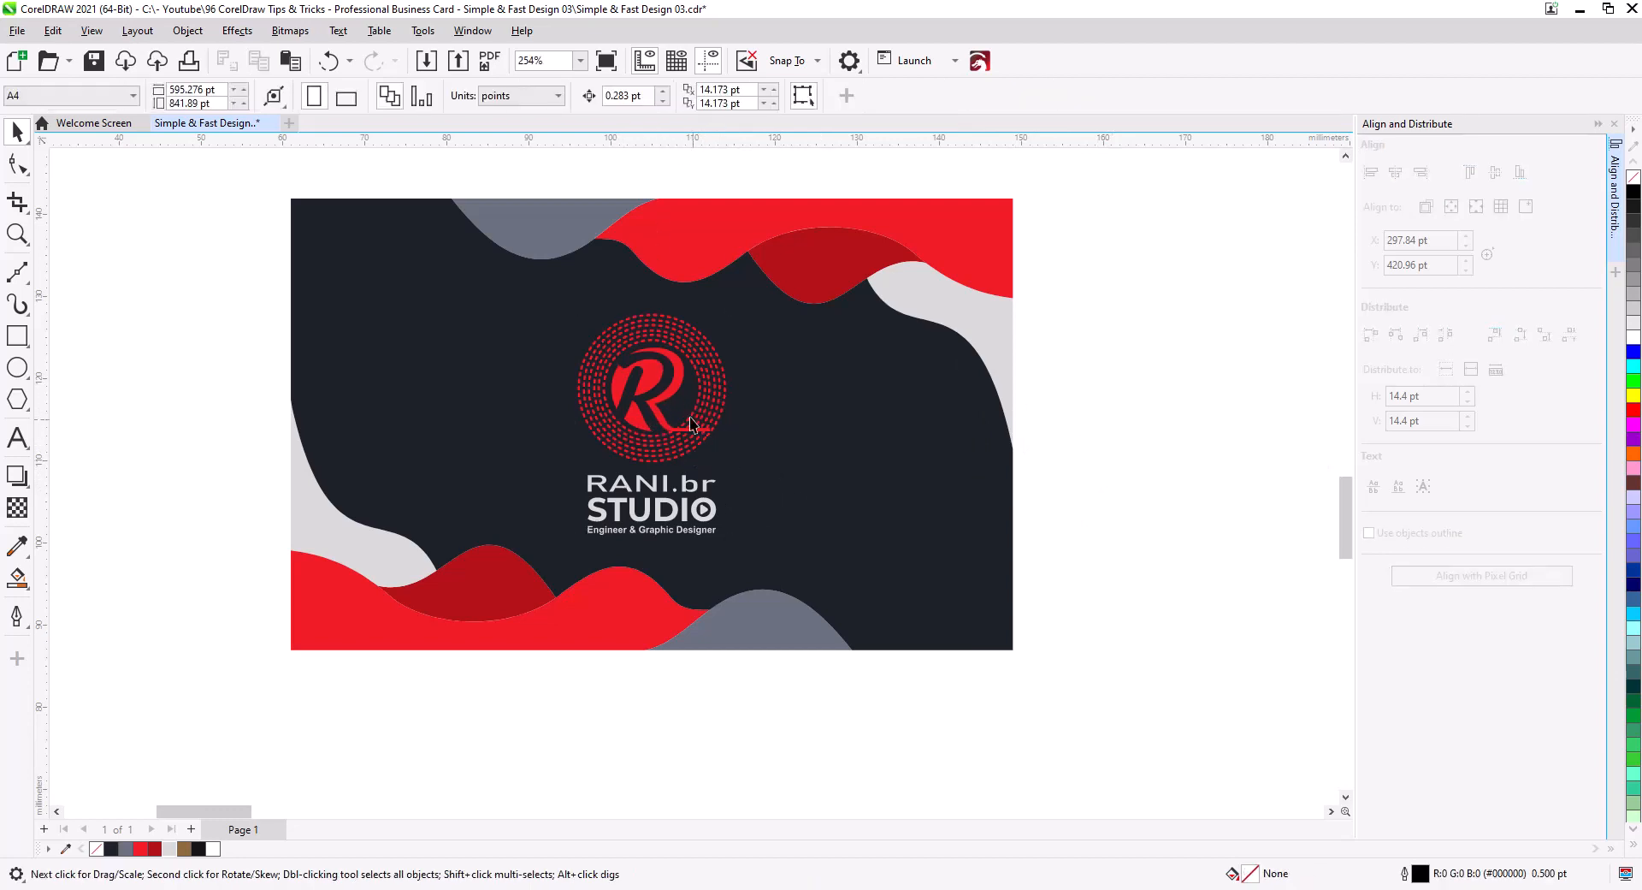
pyautogui.click(674, 398)
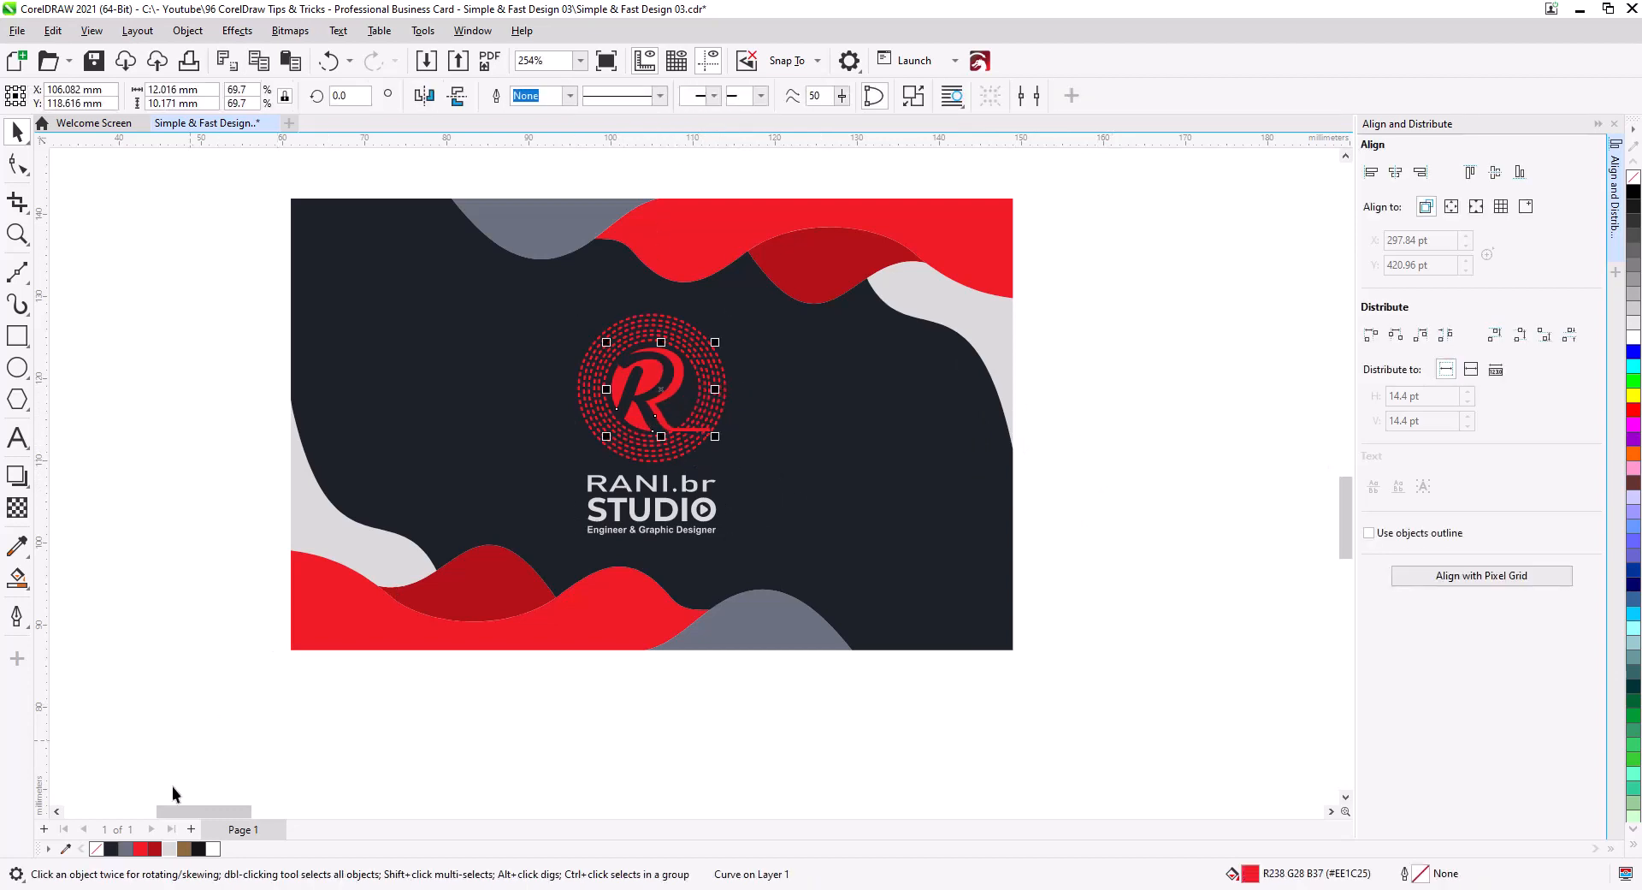
pyautogui.click(171, 848)
pyautogui.click(301, 696)
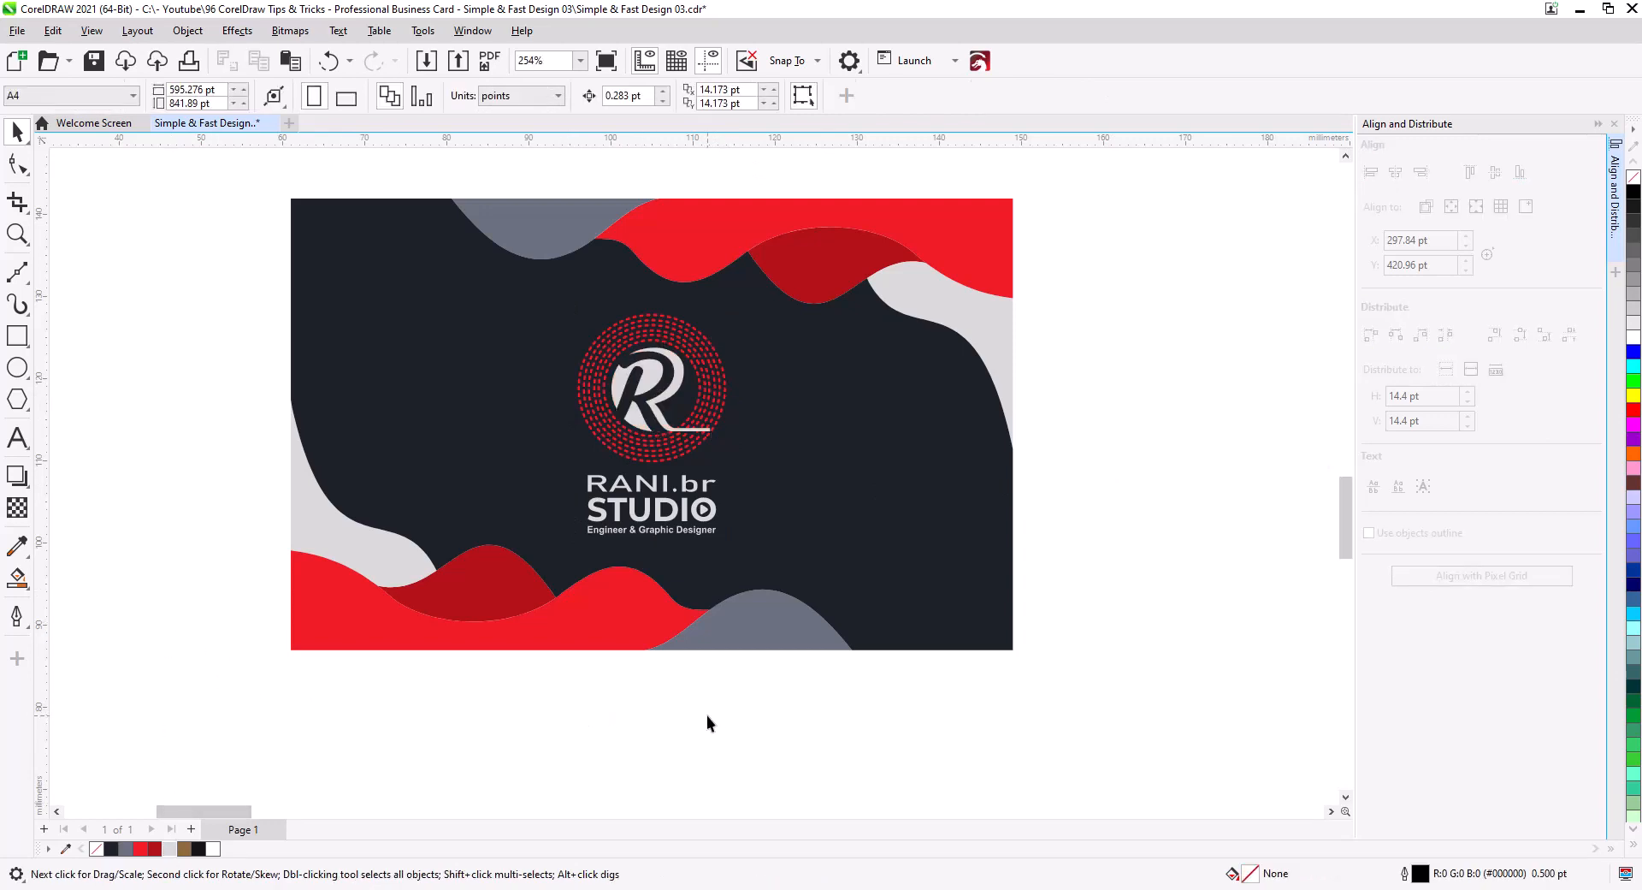
# - Ungroup the logo's lettering and fill the word STUDIO with the card's bright red
pyautogui.click(664, 505)
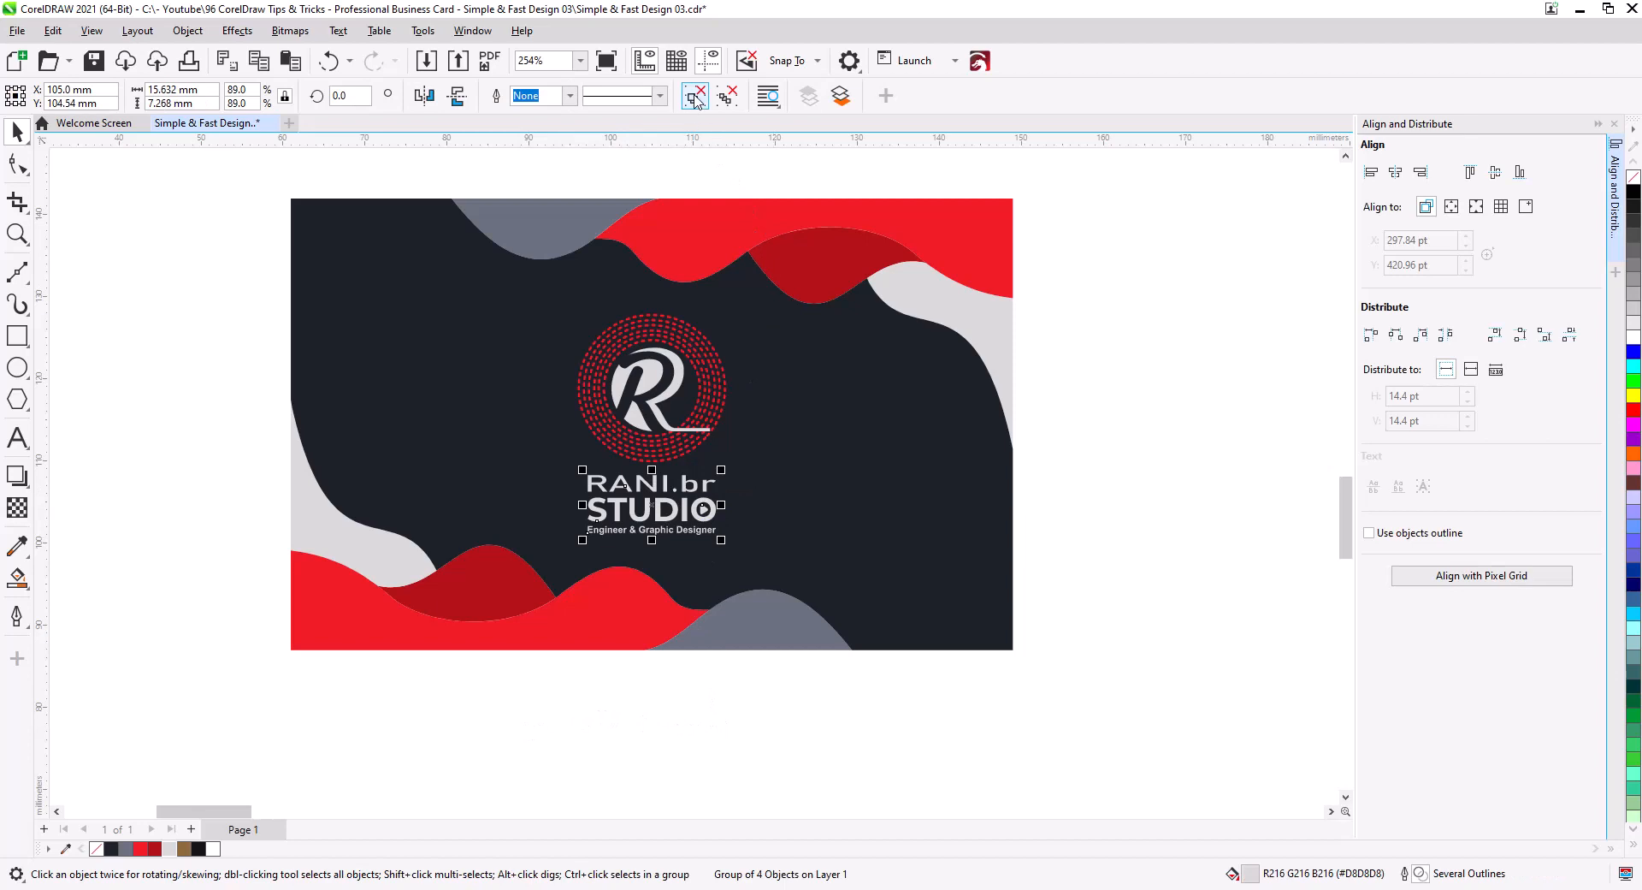
pyautogui.click(1039, 519)
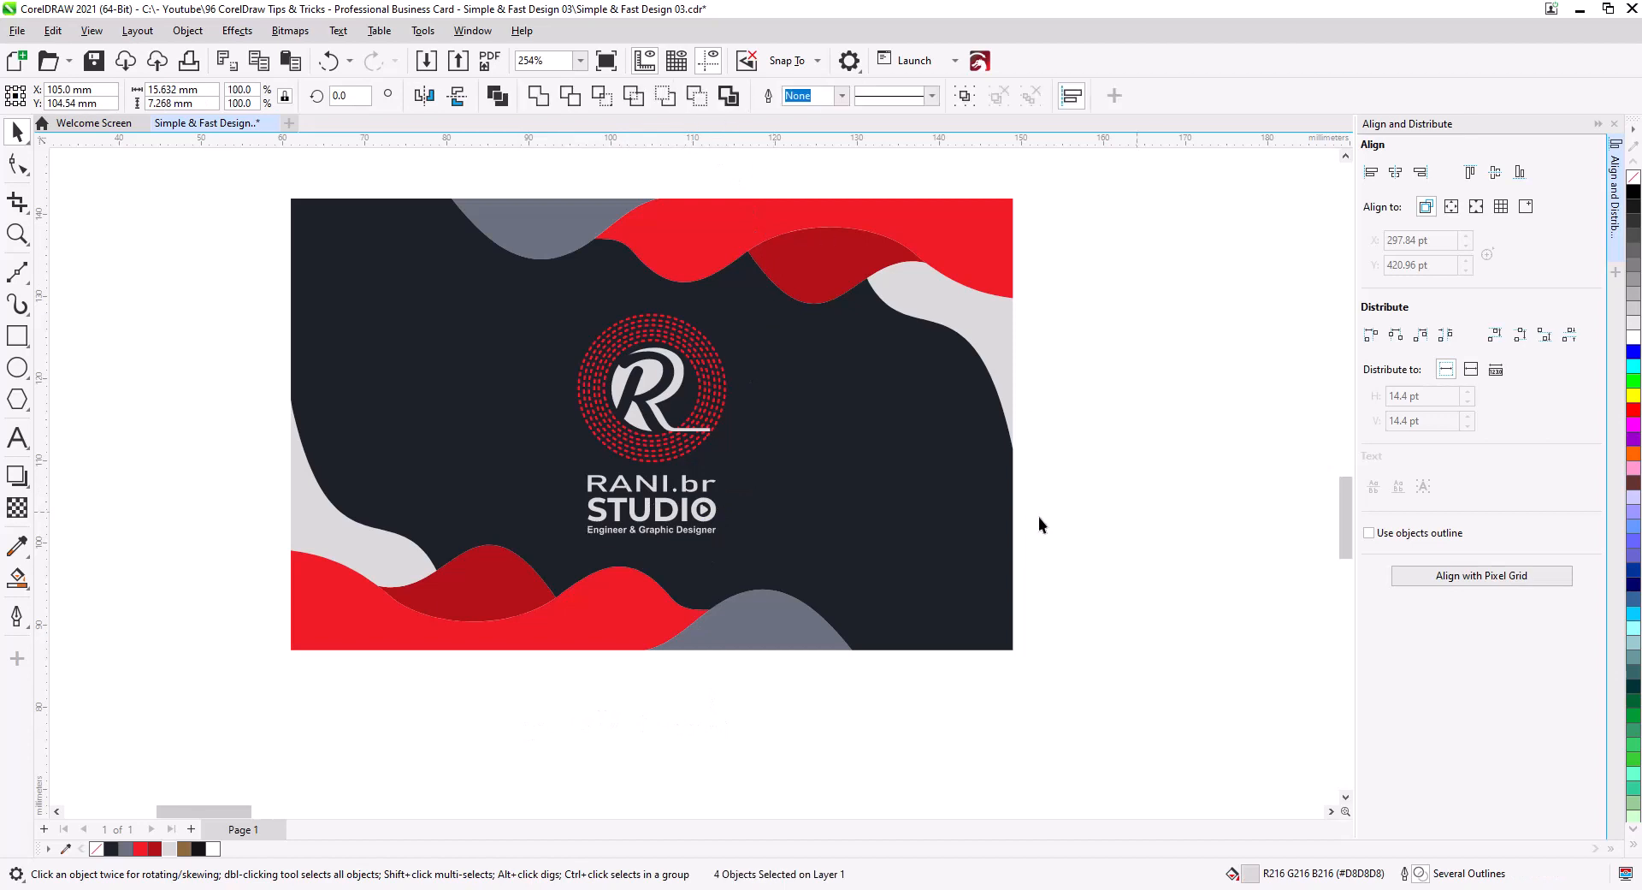
pyautogui.click(684, 511)
pyautogui.click(140, 849)
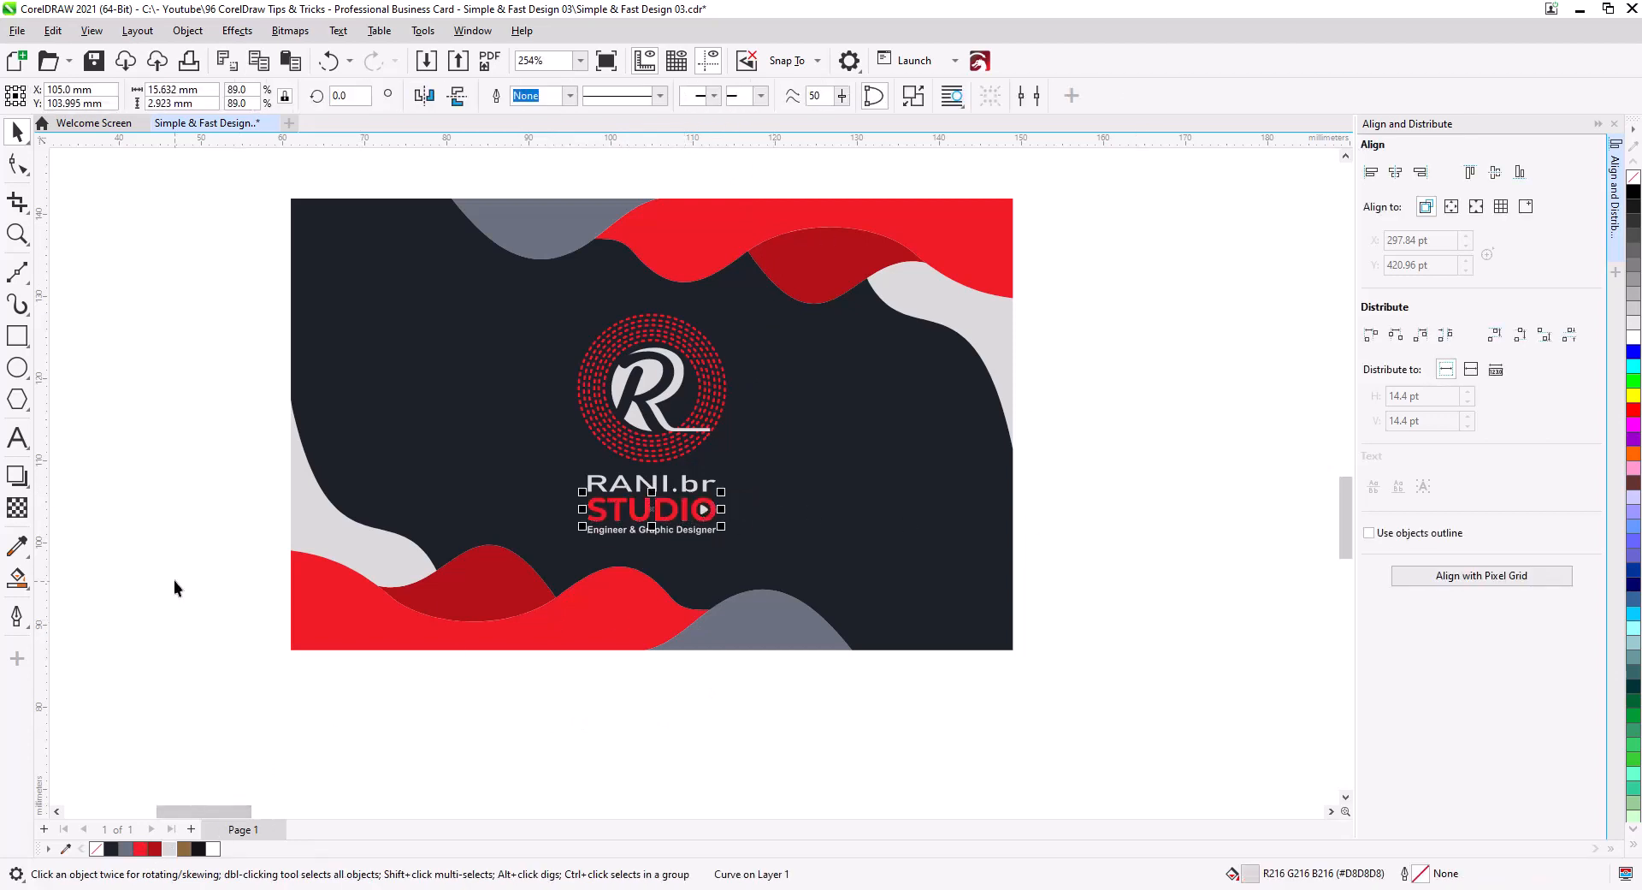
pyautogui.click(173, 584)
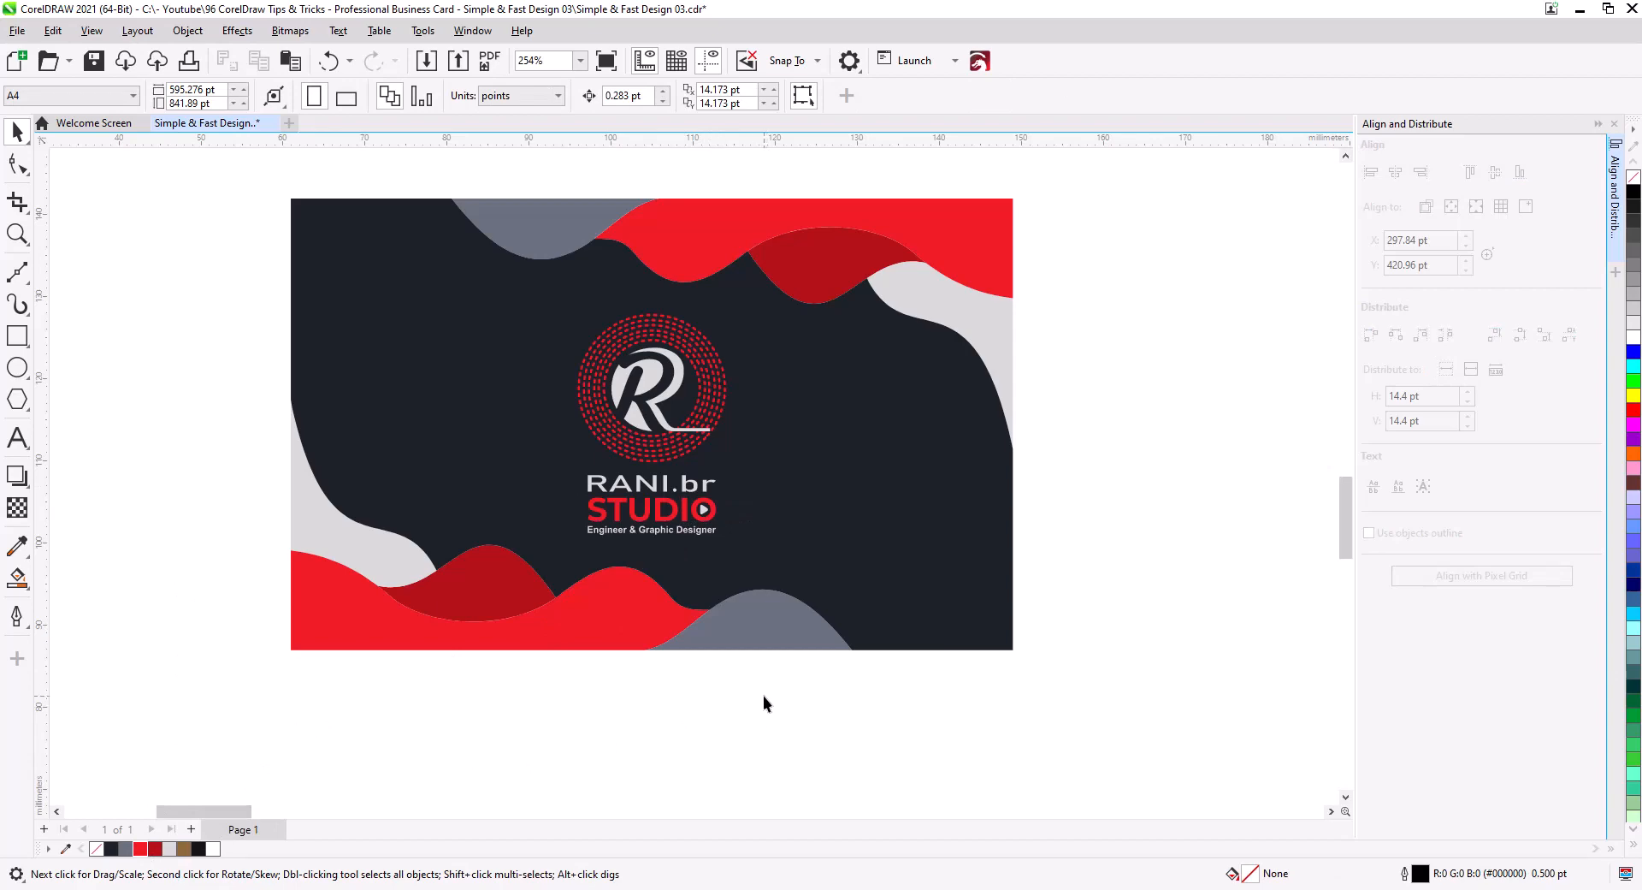
pyautogui.scroll(-4, 773, 696)
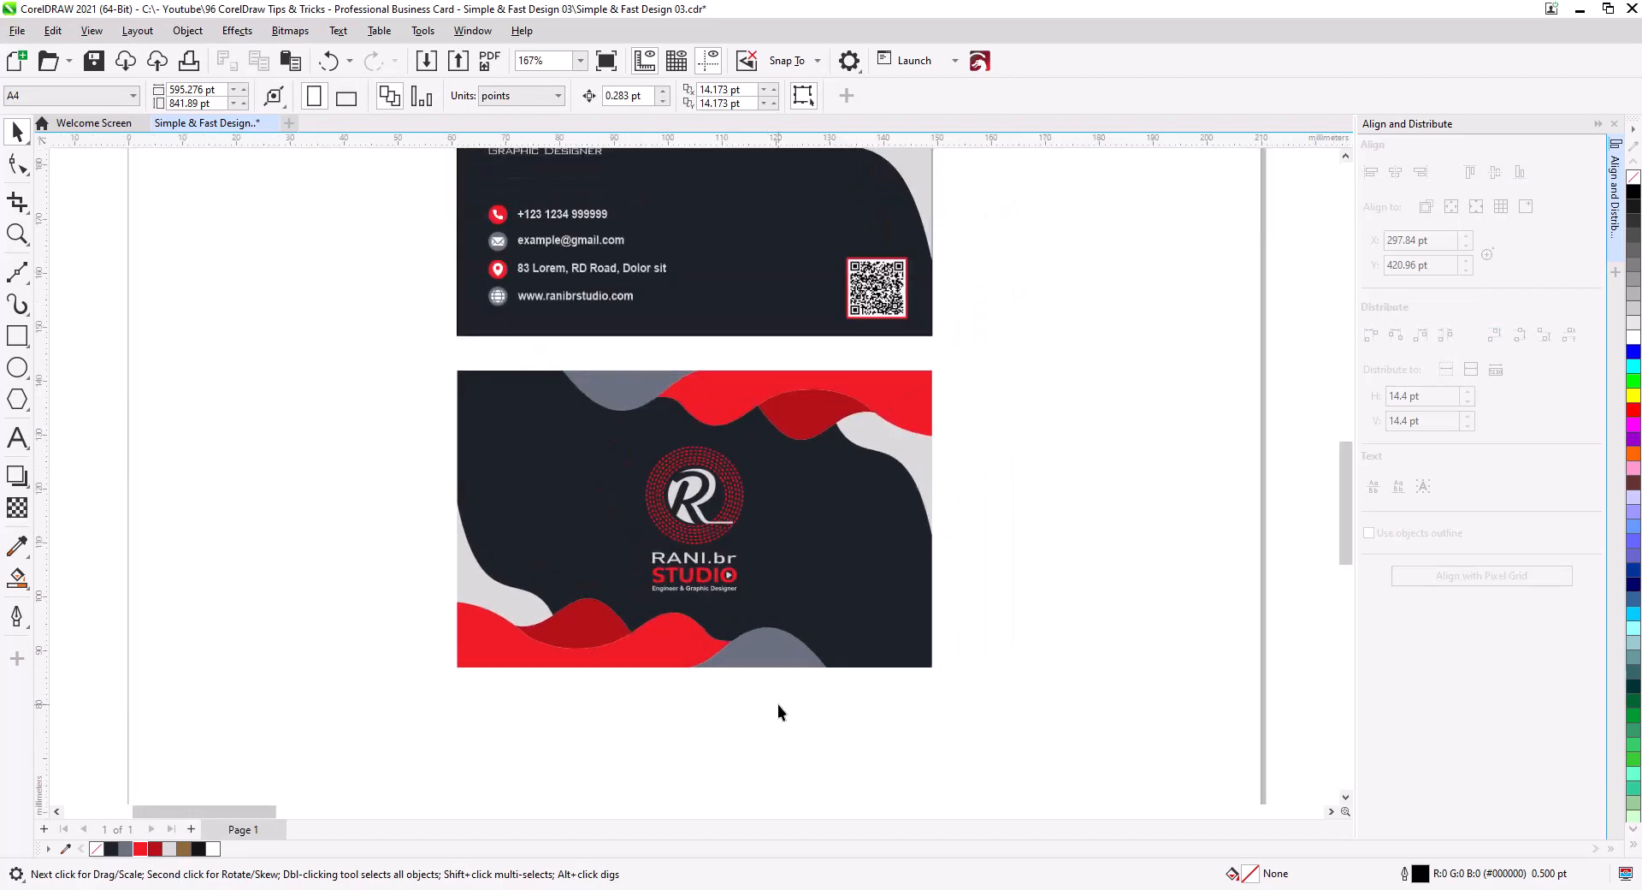